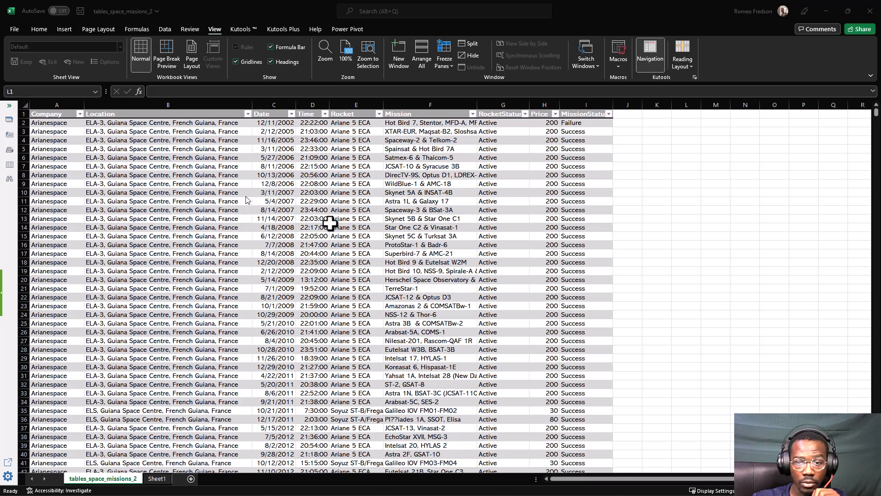
left_click(496, 402)
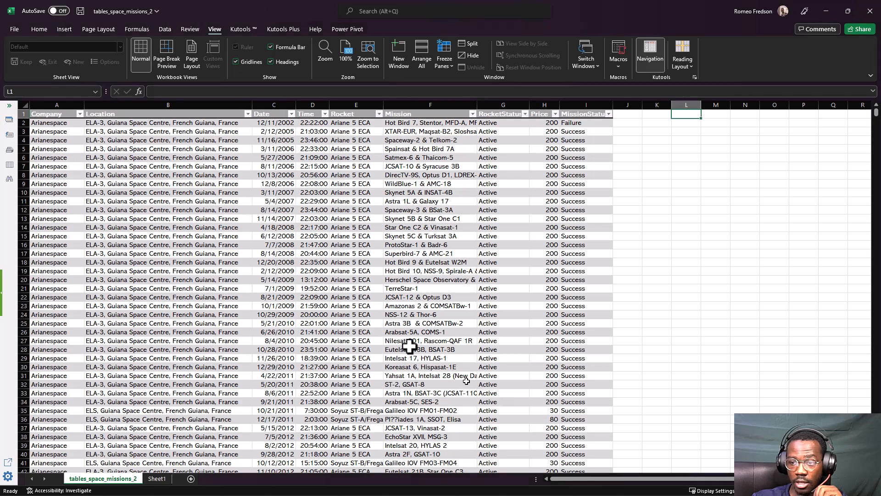
left_click(372, 322)
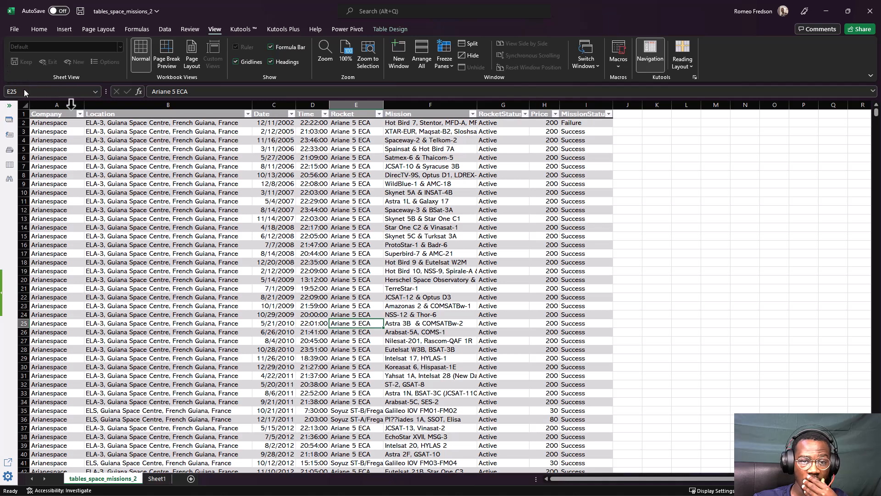
left_click(52, 113)
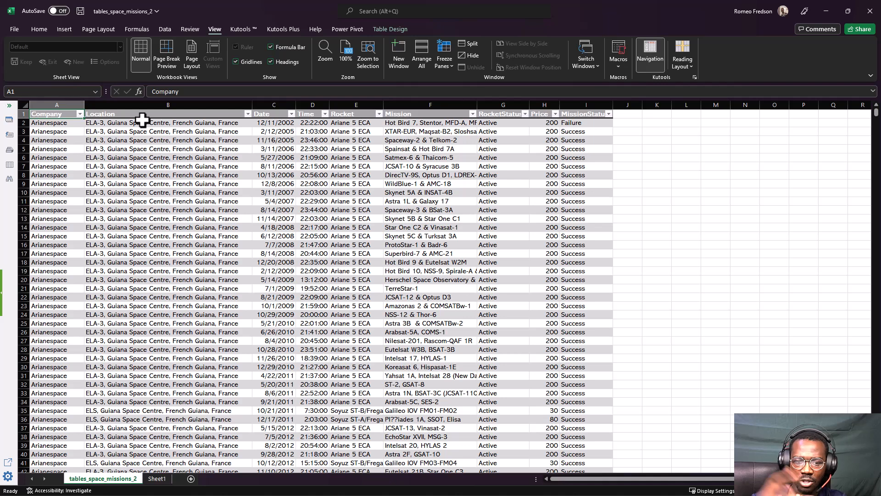
left_click(58, 131)
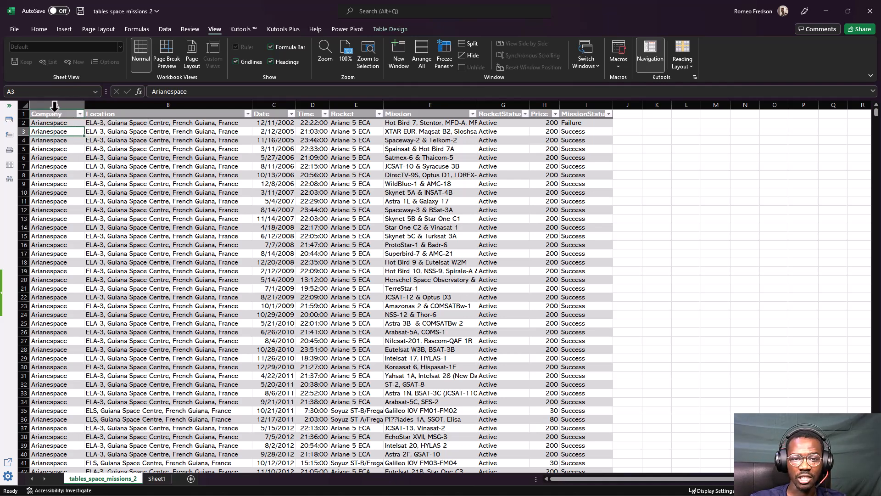
left_click(52, 114)
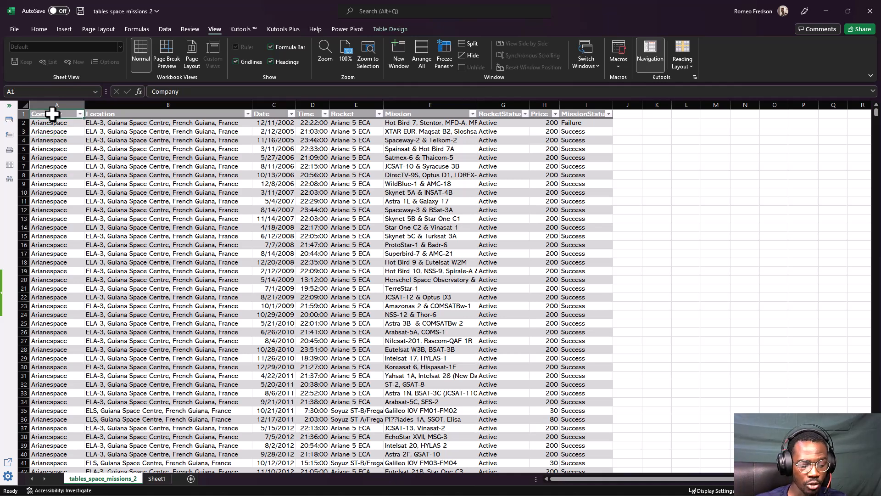
Convert the space missions table to a normal range
right_click(55, 139)
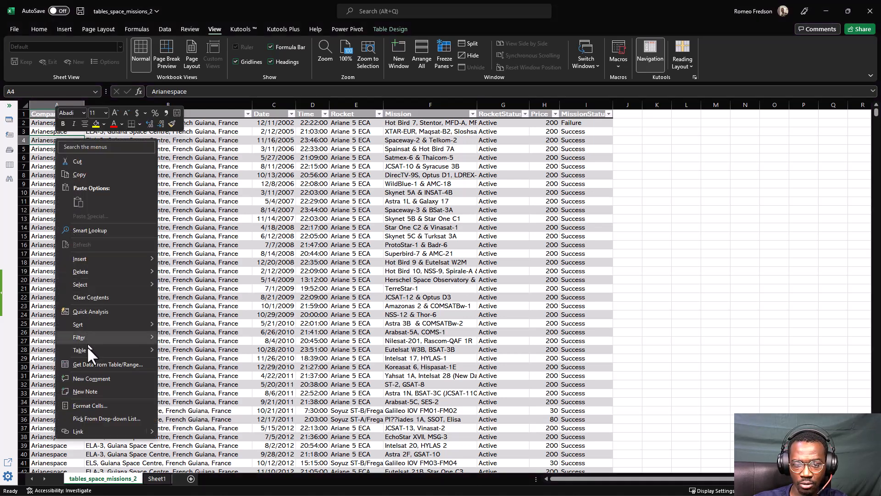
mouse_move(87, 343)
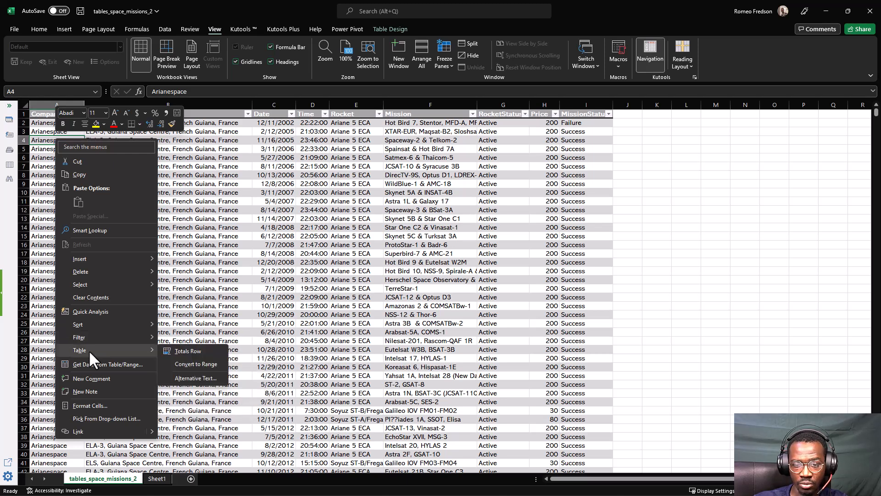
left_click(178, 365)
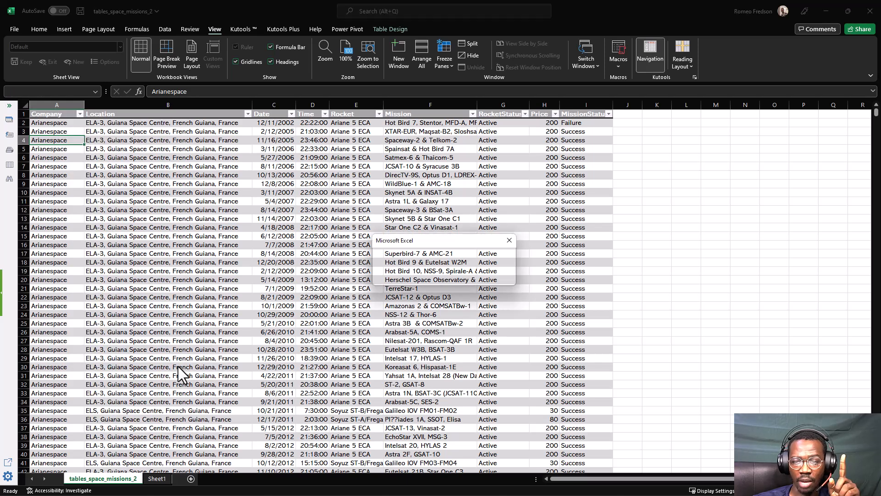
mouse_move(418, 241)
left_mouse_down()
mouse_move(352, 205)
mouse_move(324, 210)
mouse_move(329, 185)
left_mouse_up()
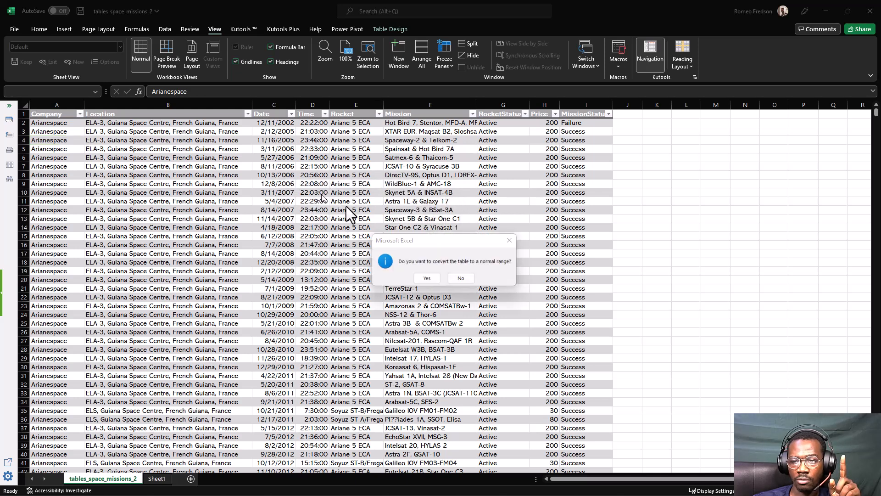
left_click_drag(423, 246, 381, 235)
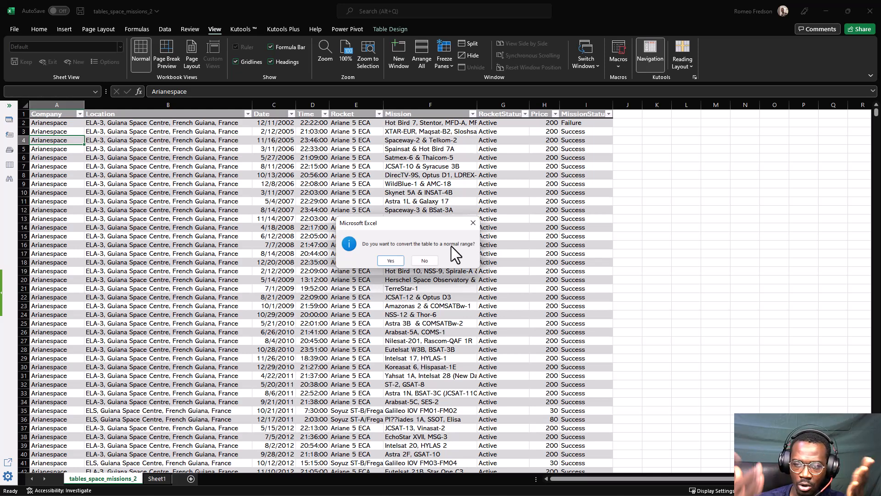
left_click(391, 260)
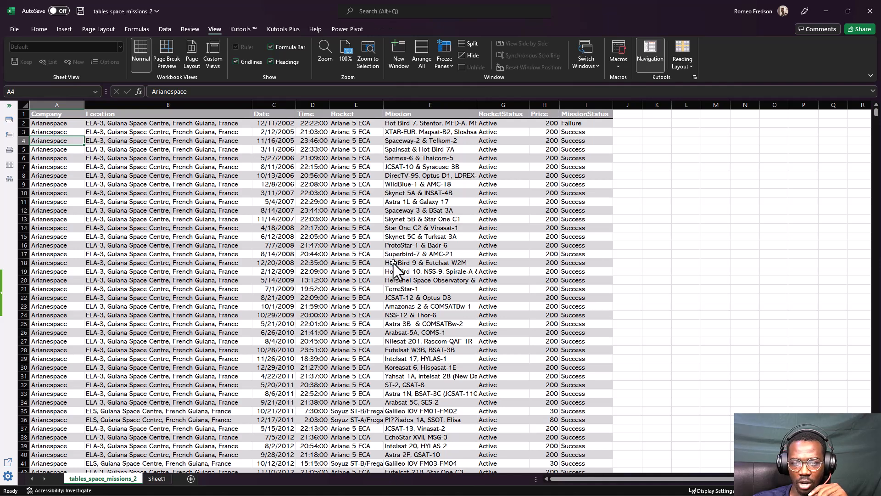
Inspect cells and columns A to I of the converted range for remaining table features and formatting
left_click(162, 193)
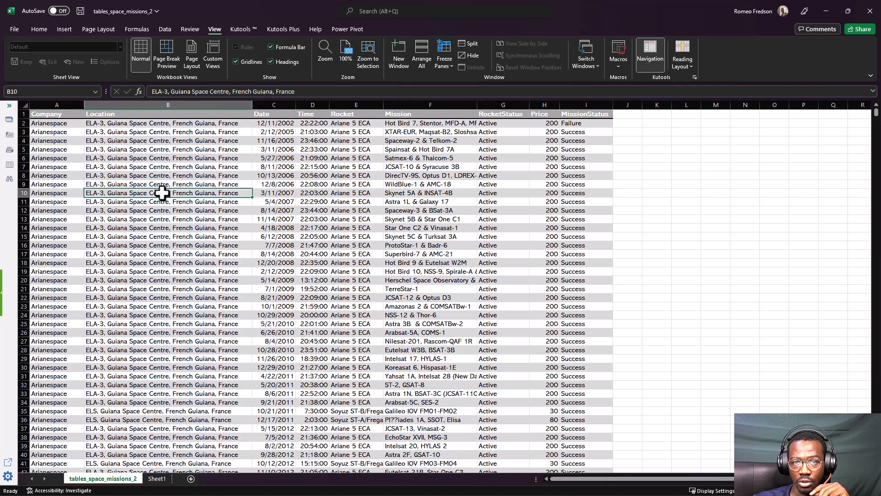
left_click(161, 140)
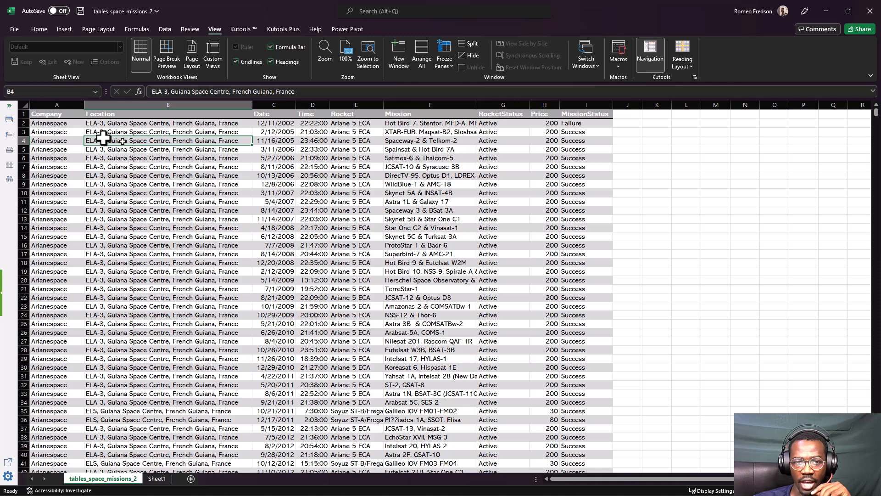
left_click(65, 105)
left_click(197, 184)
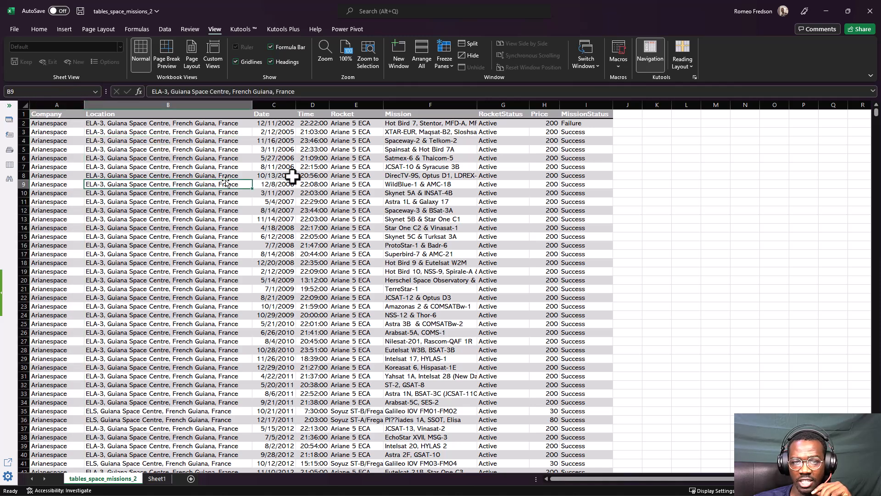
left_click(312, 175)
left_click(338, 168)
left_click(441, 167)
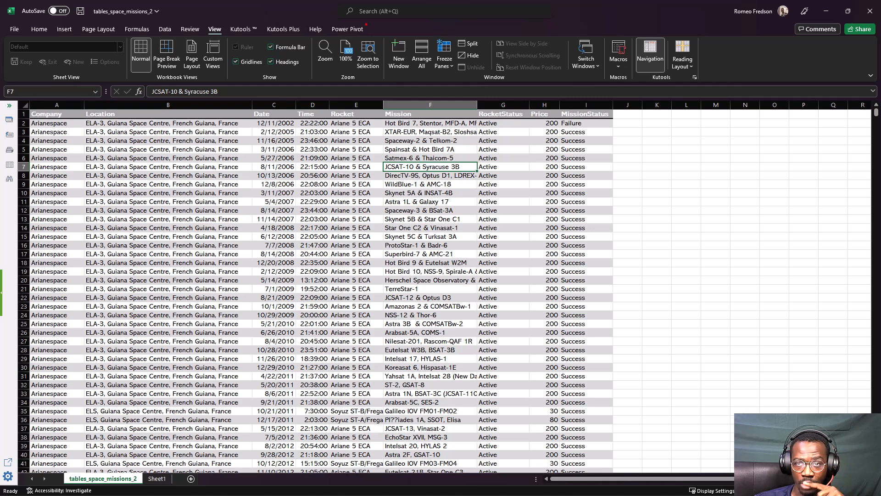
mouse_move(367, 25)
left_mouse_down()
mouse_move(366, 36)
mouse_move(450, 35)
mouse_move(438, 22)
mouse_move(361, 22)
left_mouse_up()
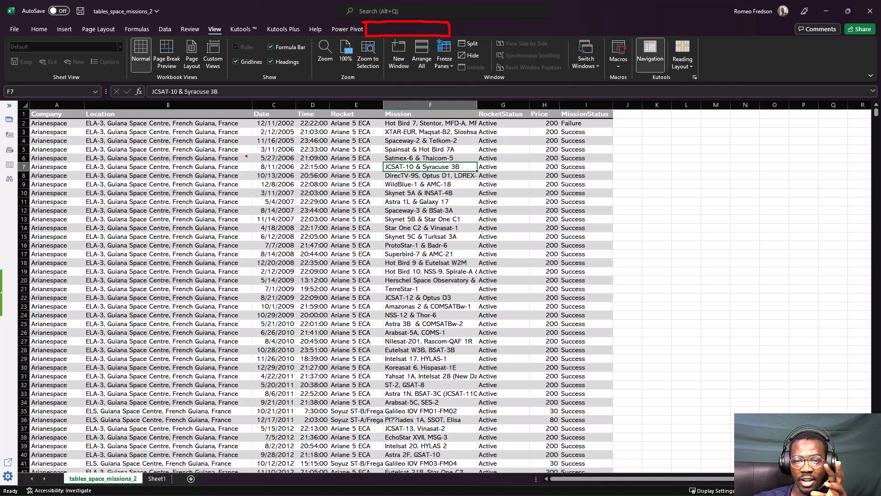
mouse_move(168, 151)
left_mouse_down()
mouse_move(130, 153)
mouse_move(264, 134)
left_mouse_up()
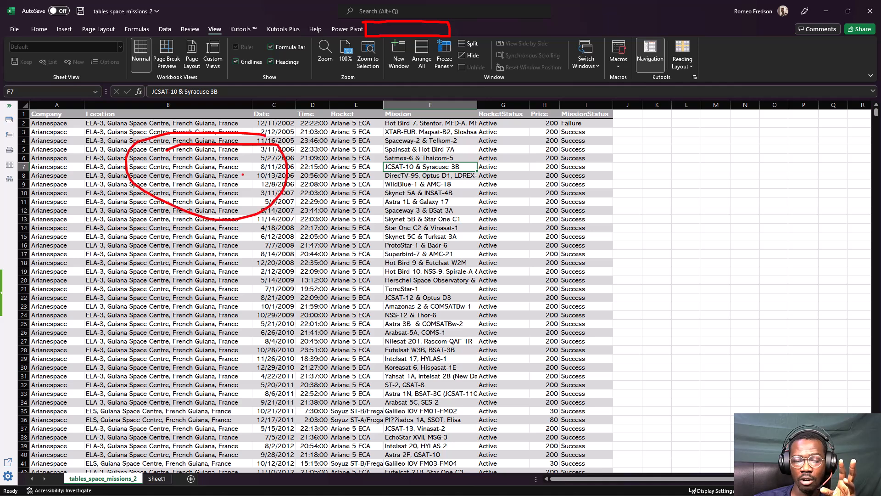
key("Escape")
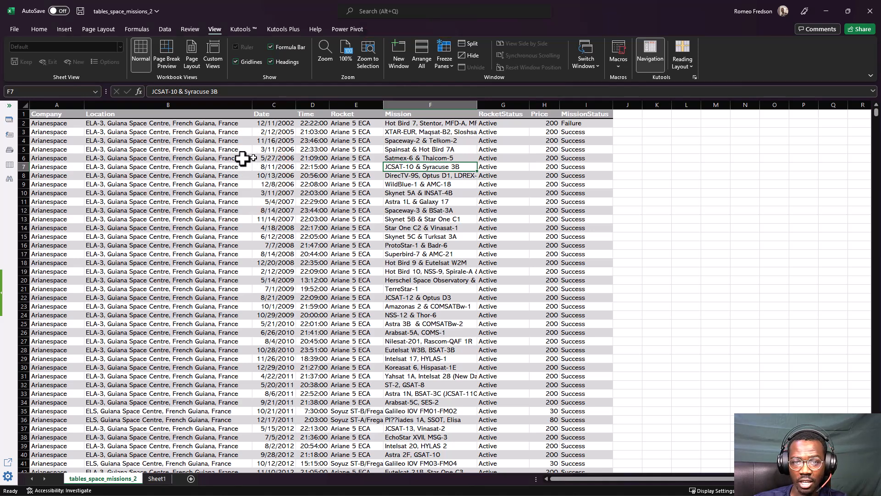
left_click(149, 175)
left_click(154, 234)
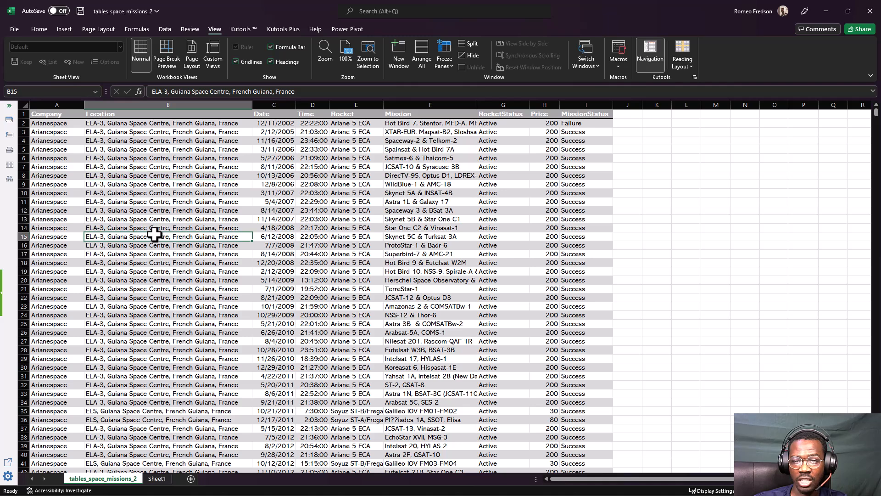
left_click(216, 202)
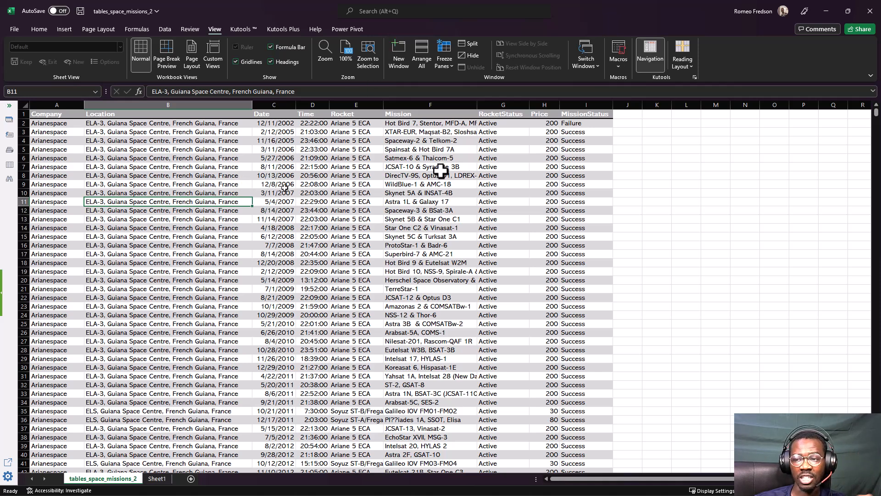
left_click(534, 156)
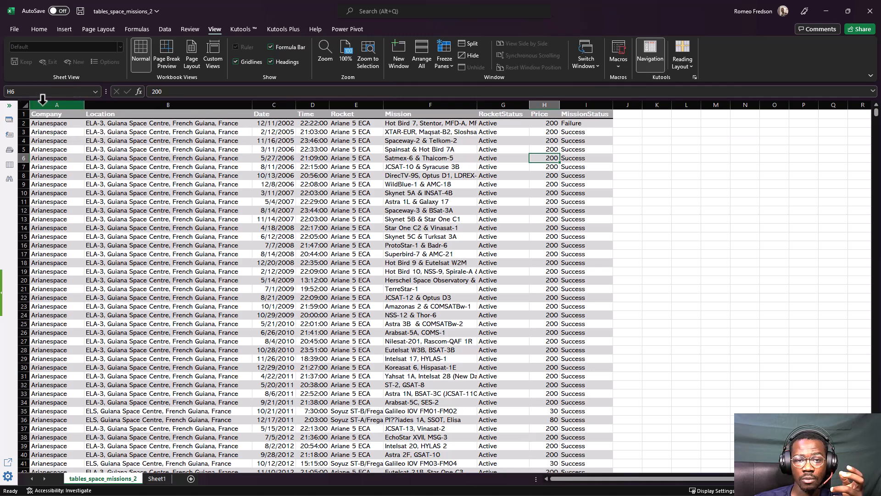
key("ctrl+Home")
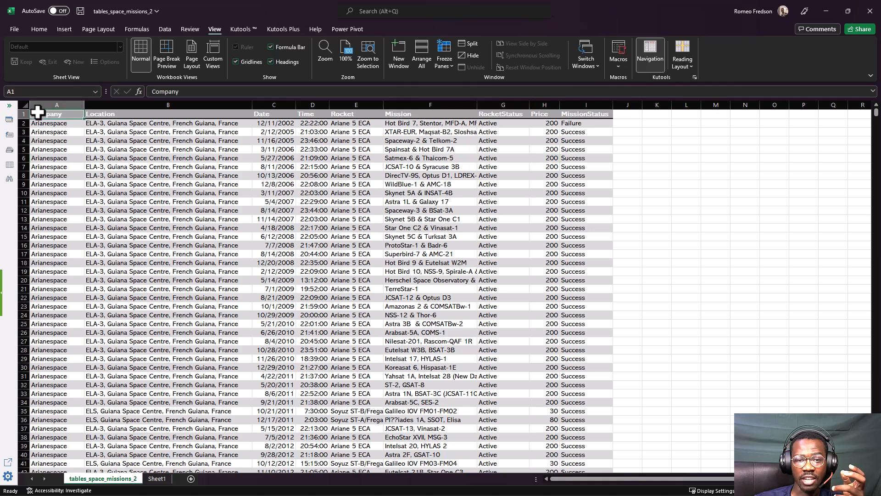
left_click_drag(38, 103, 427, 106)
left_click_drag(499, 109, 585, 108)
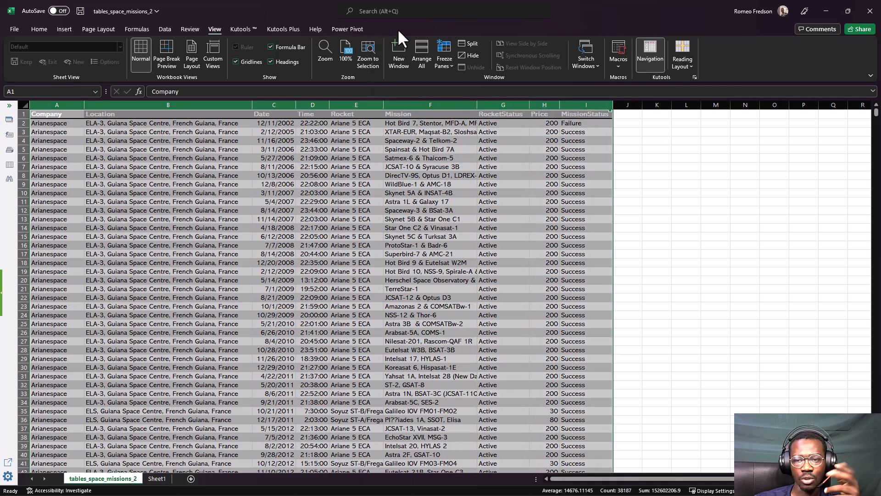
left_click(231, 187)
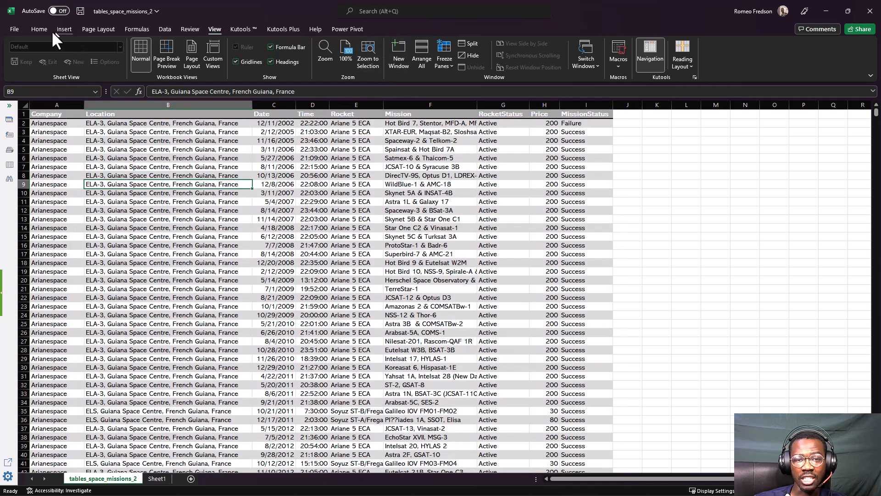
Remove the fill color from all cells of the tables_space_missions_2 sheet by applying No Fill
left_click(40, 30)
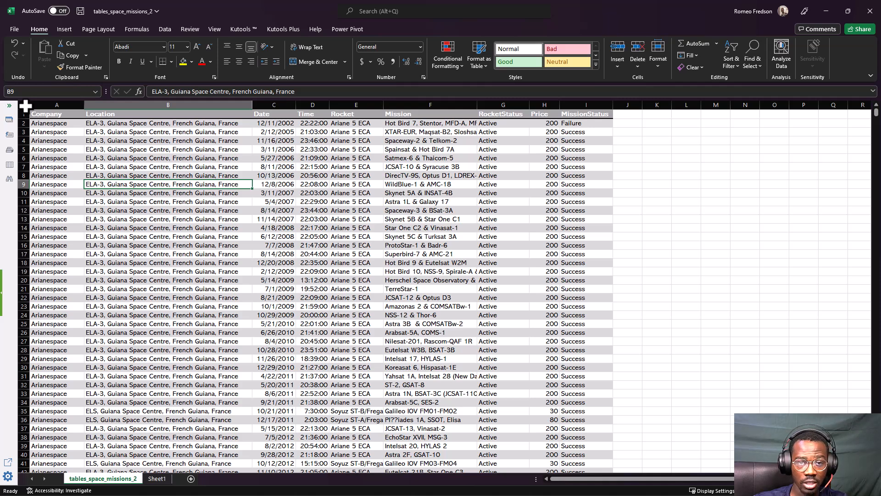
mouse_move(18, 95)
left_mouse_down()
mouse_move(46, 113)
mouse_move(26, 94)
mouse_move(57, 65)
left_mouse_up()
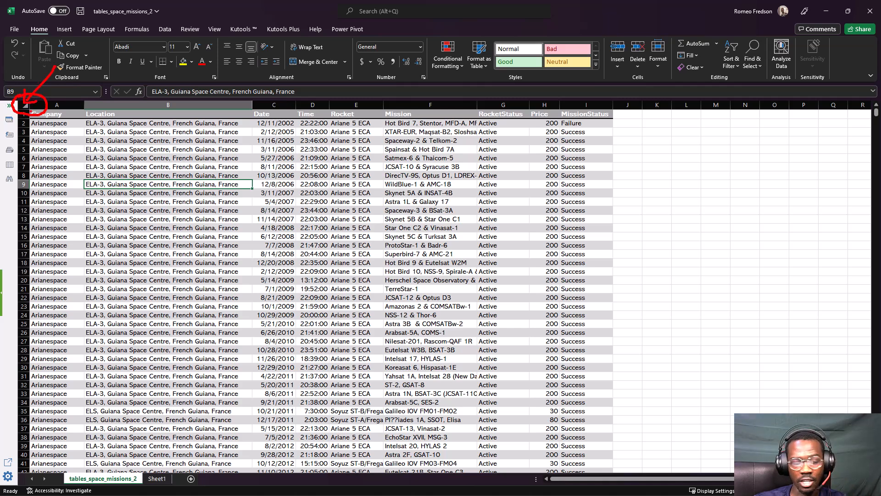
key("Escape")
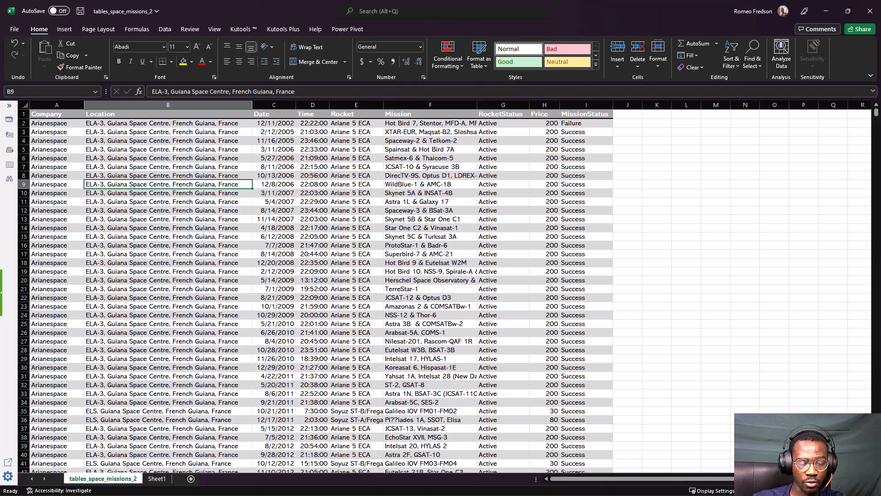
left_click(281, 185)
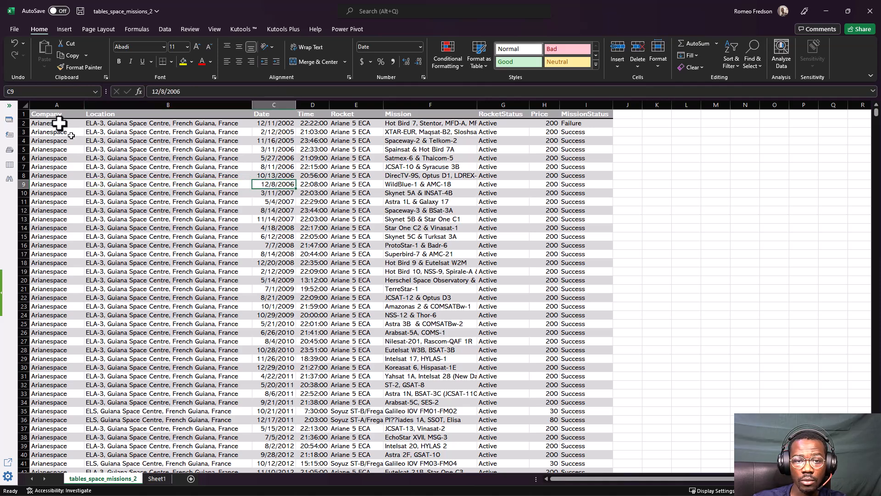
left_click(23, 108)
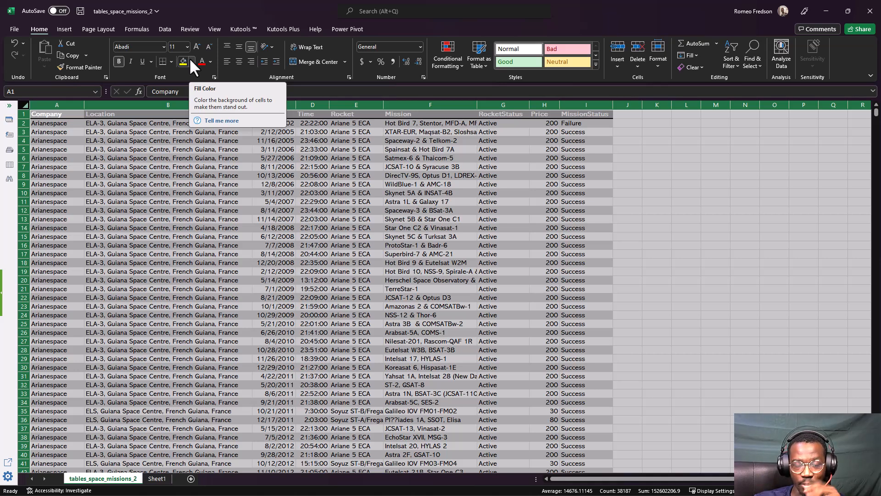
left_click(190, 60)
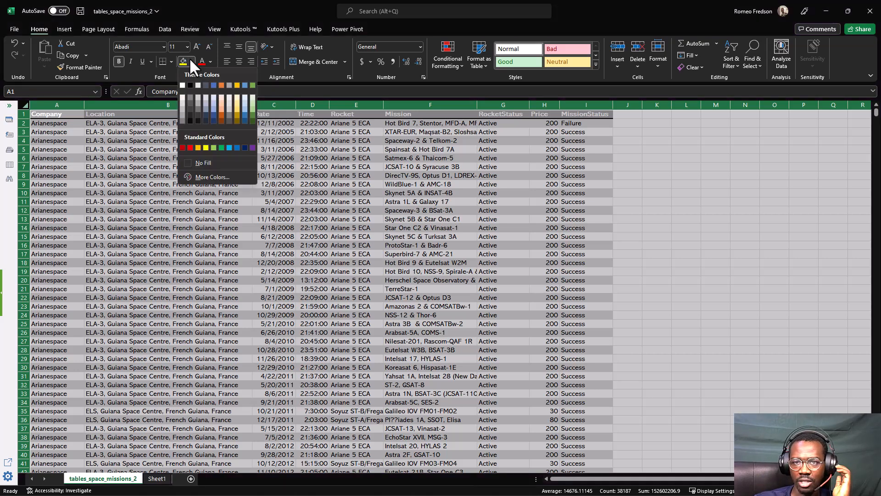
left_click(190, 163)
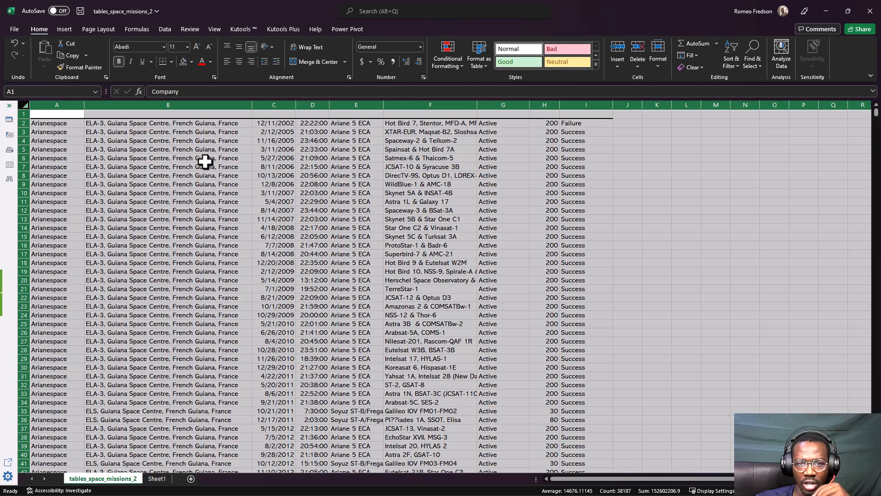
Check whether header cell A1 still contains its text
left_click(73, 113)
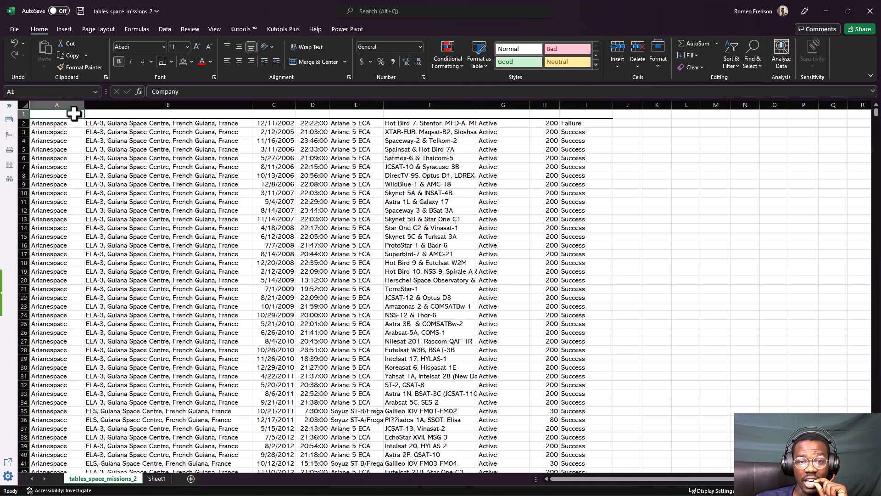
left_click_drag(82, 113, 63, 113)
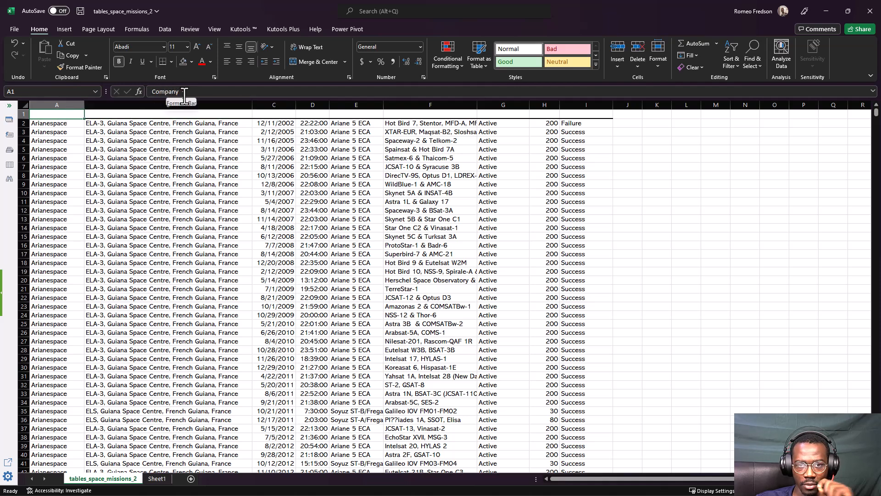
key("ctrl+2")
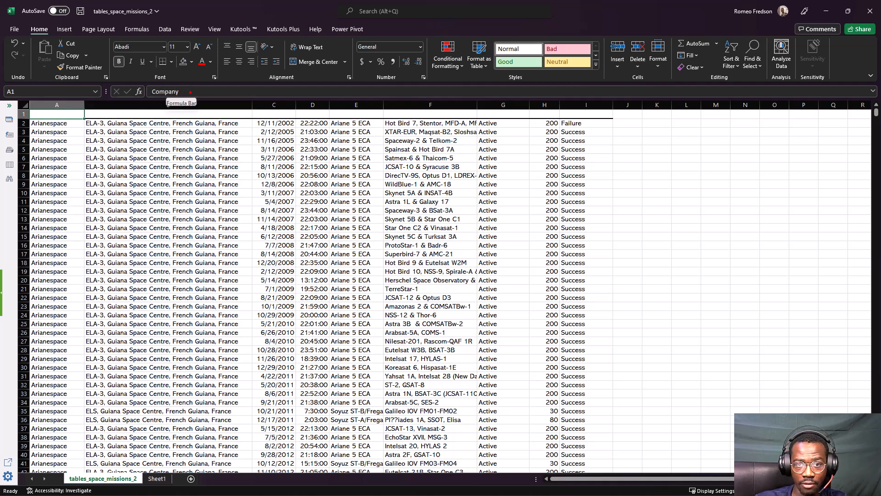
left_click_drag(190, 91, 219, 68)
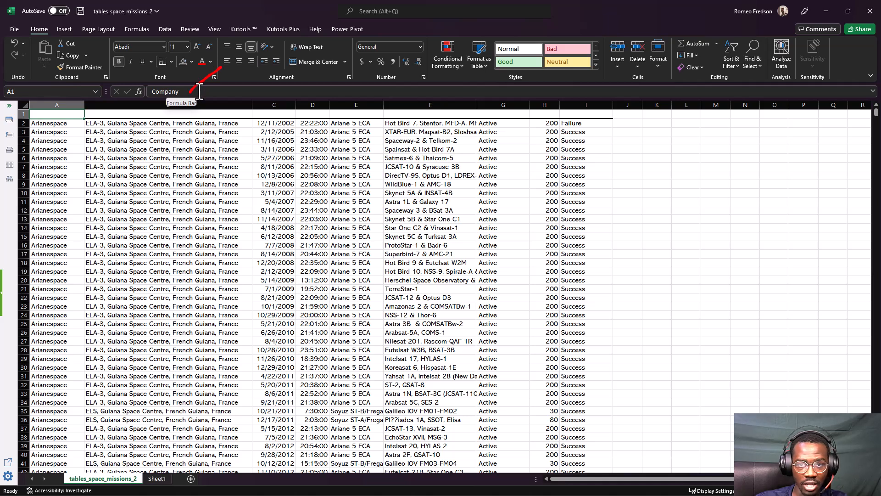
Check whether the header cells B1 and F1 still contain their text
key("Escape")
left_click(200, 115)
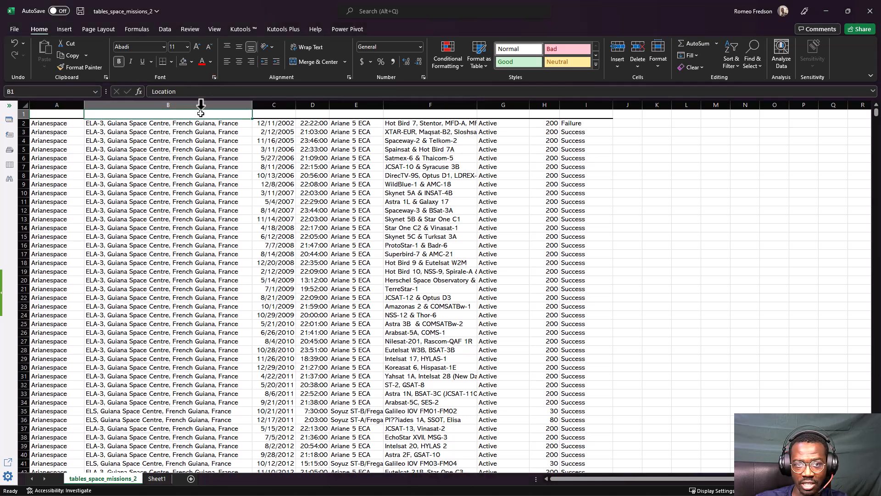
left_click(190, 91)
double_click(190, 92)
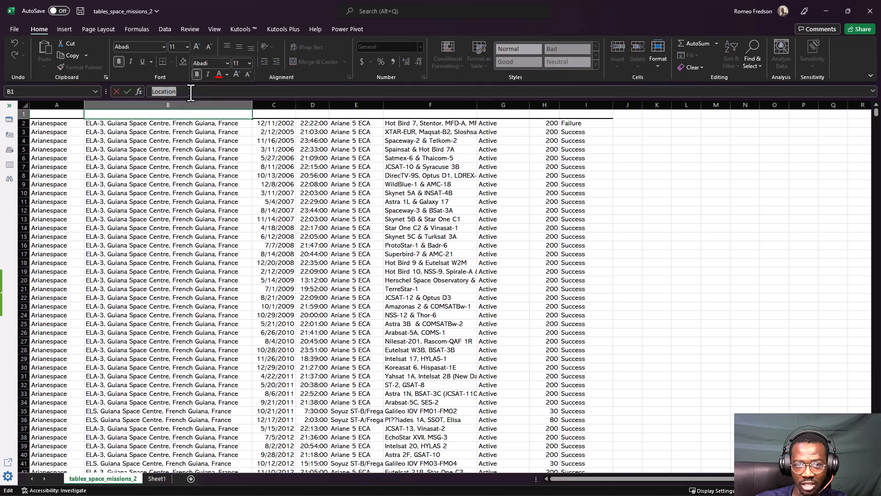
key("Escape")
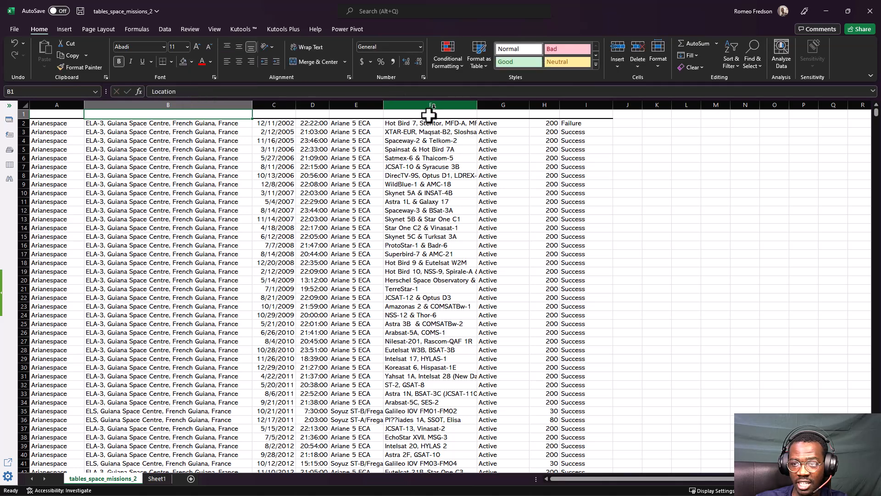
left_click(427, 117)
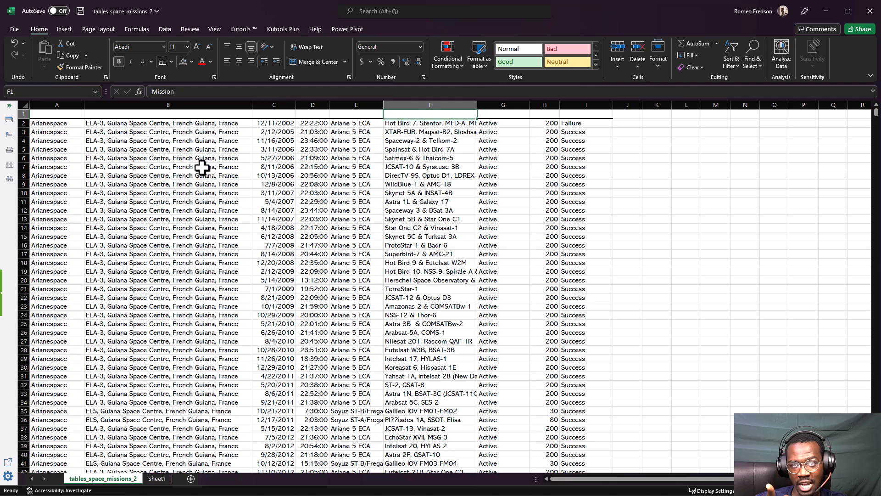
Set the font color of all cells in the sheet to Automatic
left_click(23, 102)
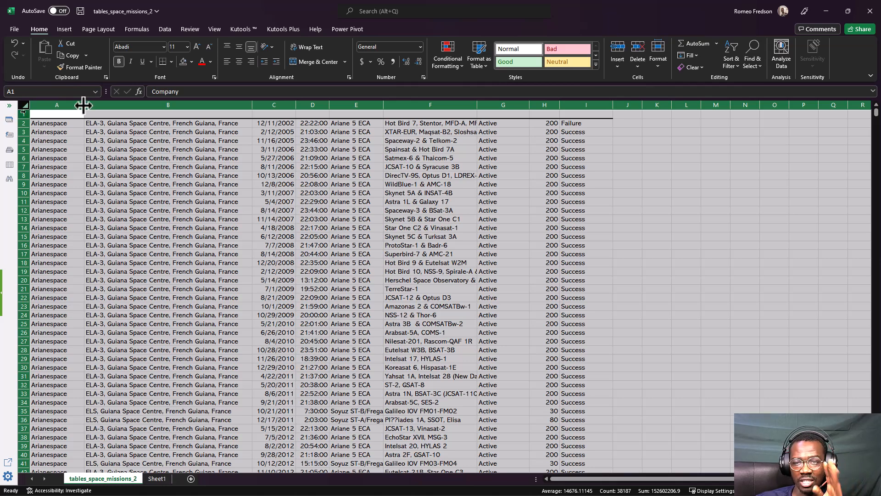
left_click(191, 63)
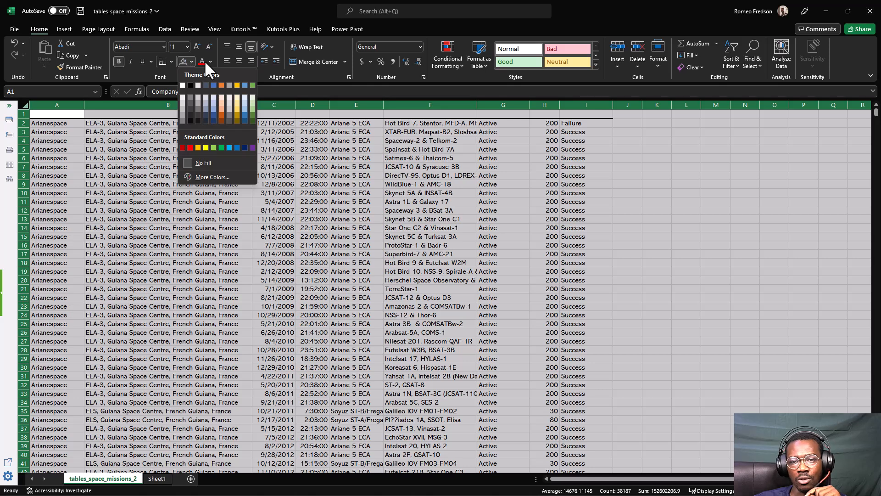
left_click(209, 61)
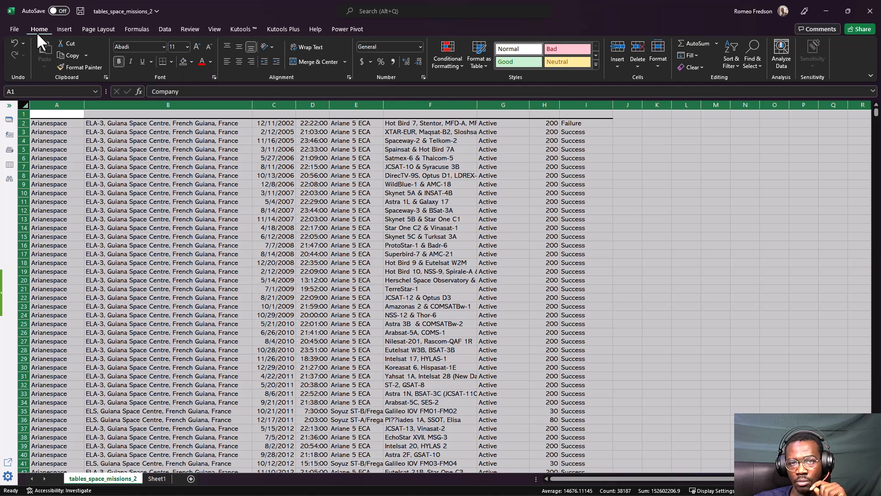
left_click(211, 60)
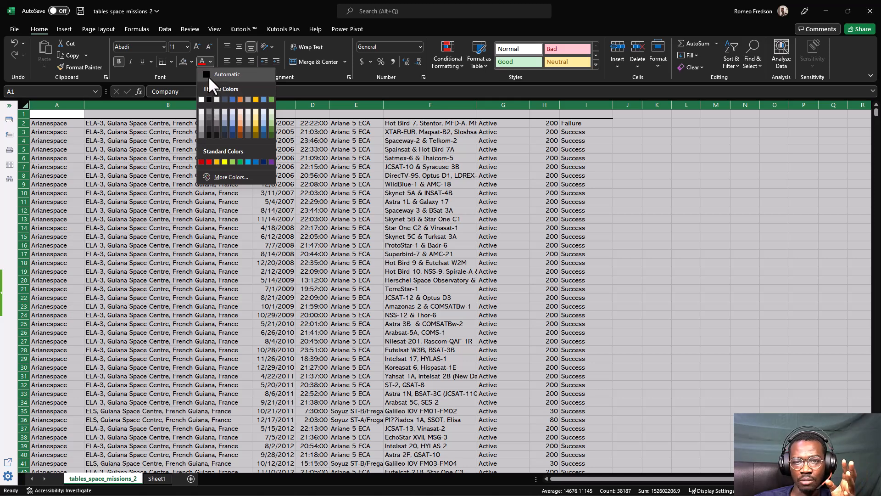
left_click(208, 76)
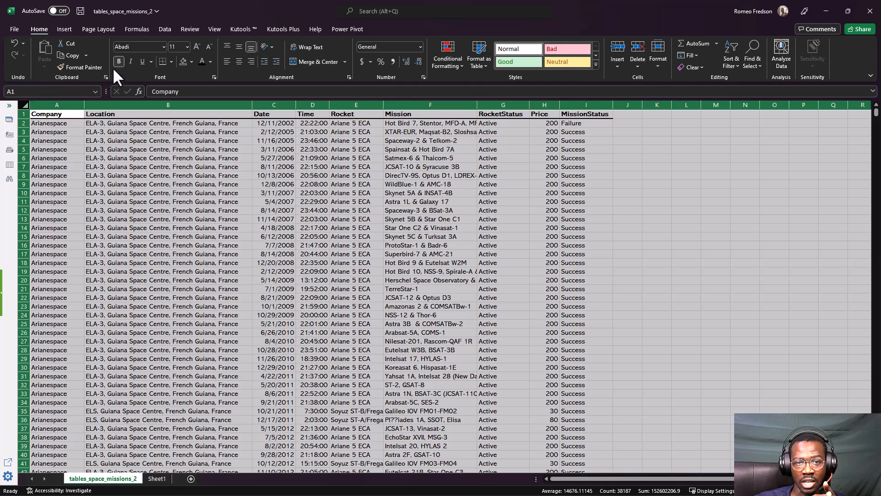
left_click(46, 116)
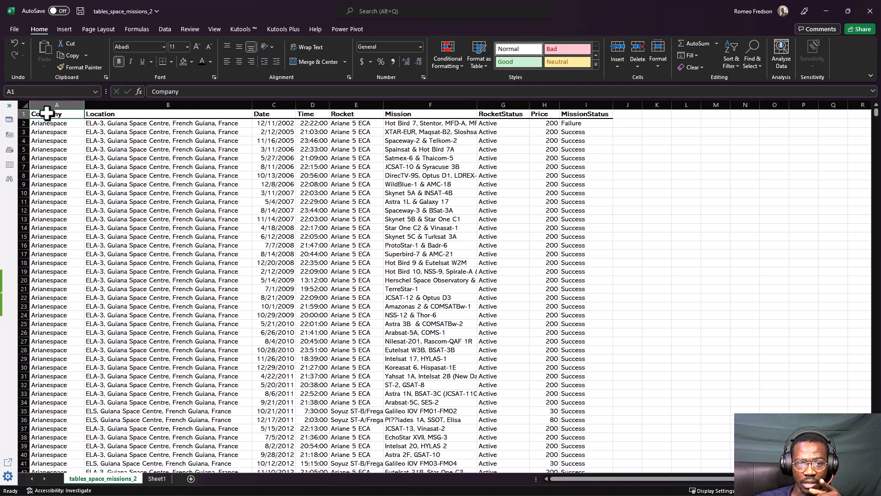
left_click(53, 142)
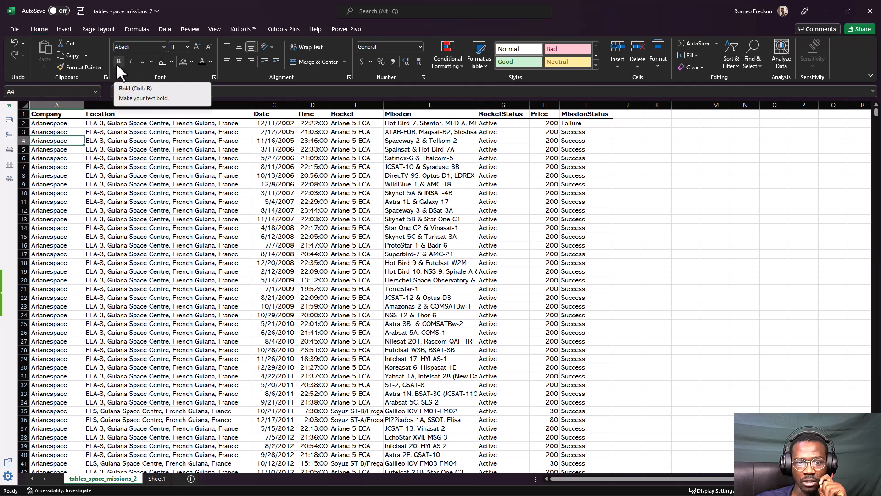
Remove the bold formatting from all cells in the sheet
left_click(25, 104)
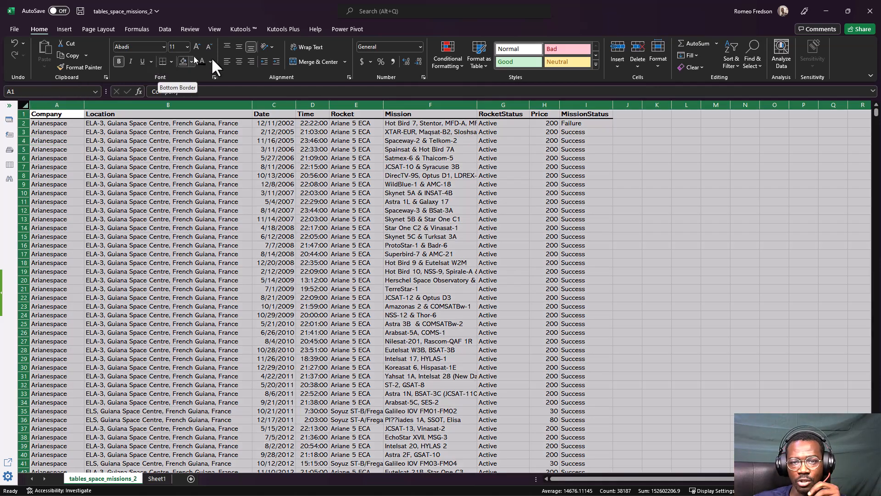
left_click(120, 62)
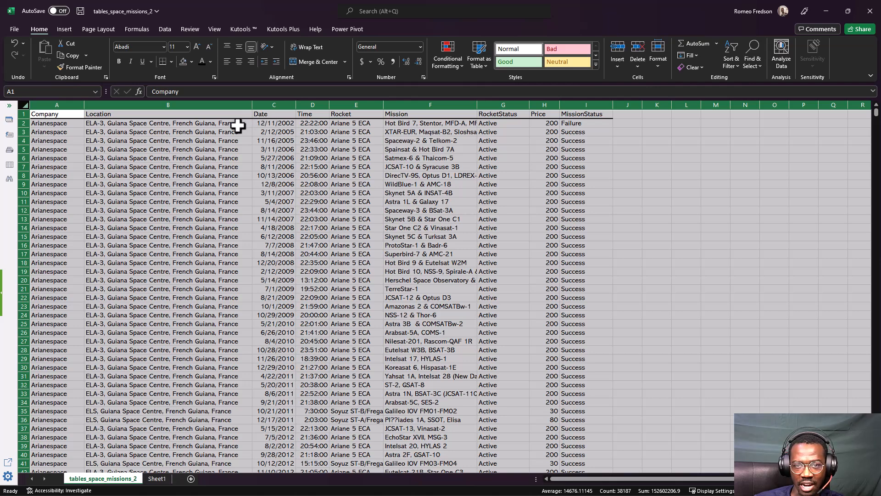
left_click(185, 166)
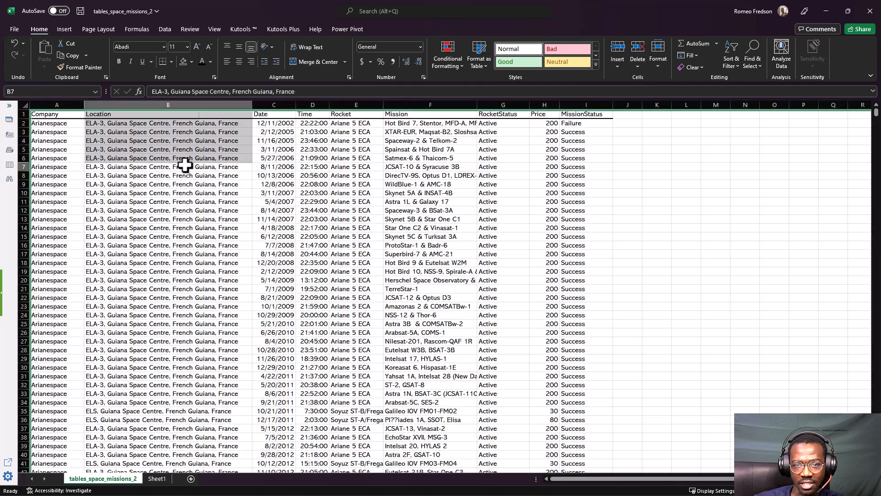
left_click(60, 112)
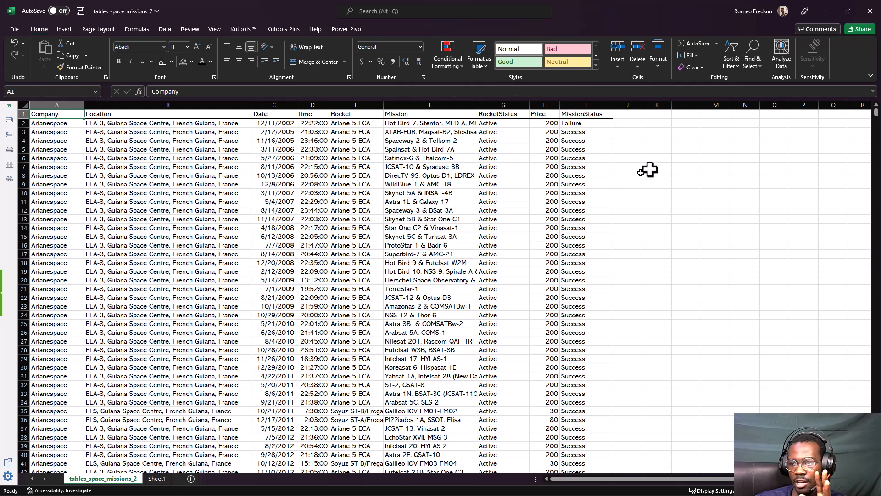
Remove all borders from columns A to I by applying No Border
left_click_drag(657, 158, 745, 199)
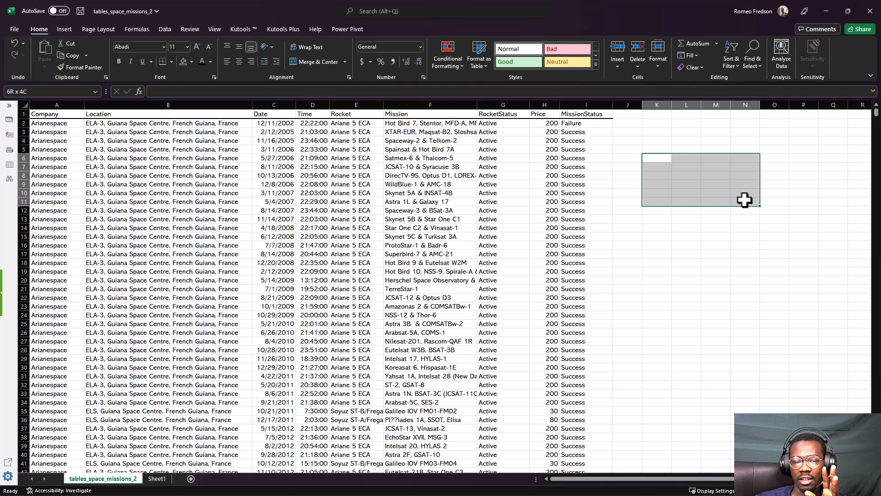
left_click(280, 175)
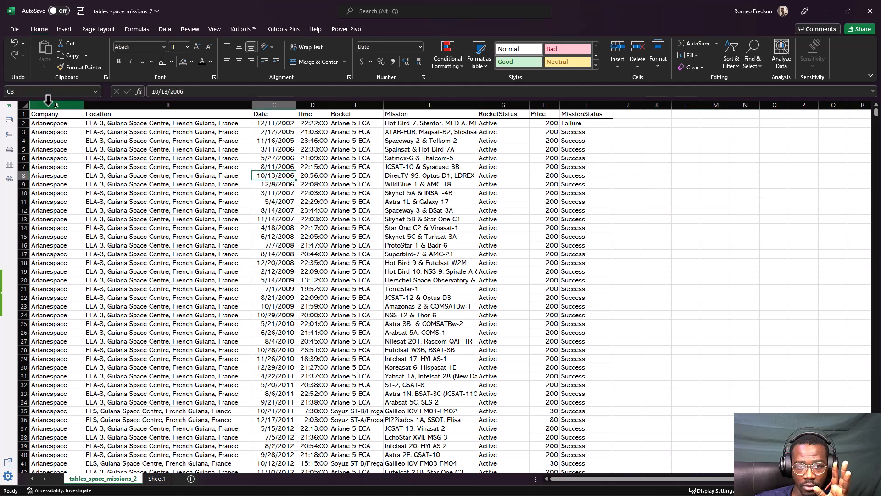
left_click_drag(46, 105, 561, 105)
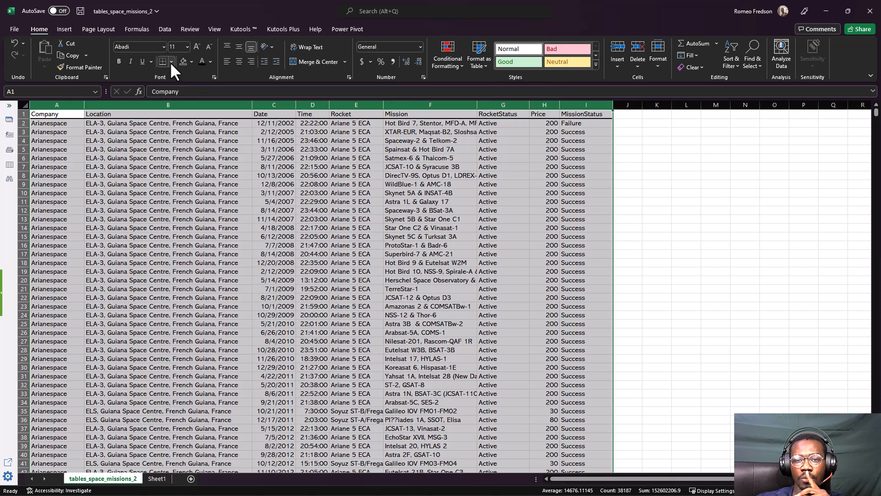
left_click(171, 61)
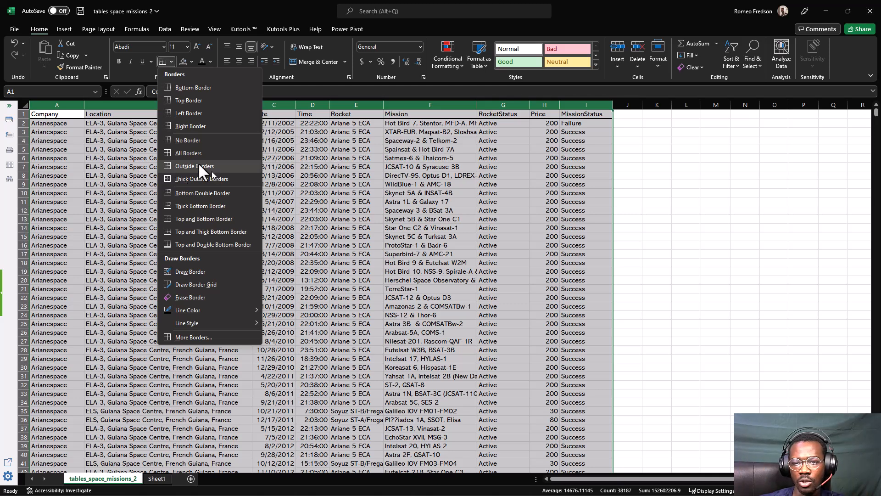
left_click(189, 141)
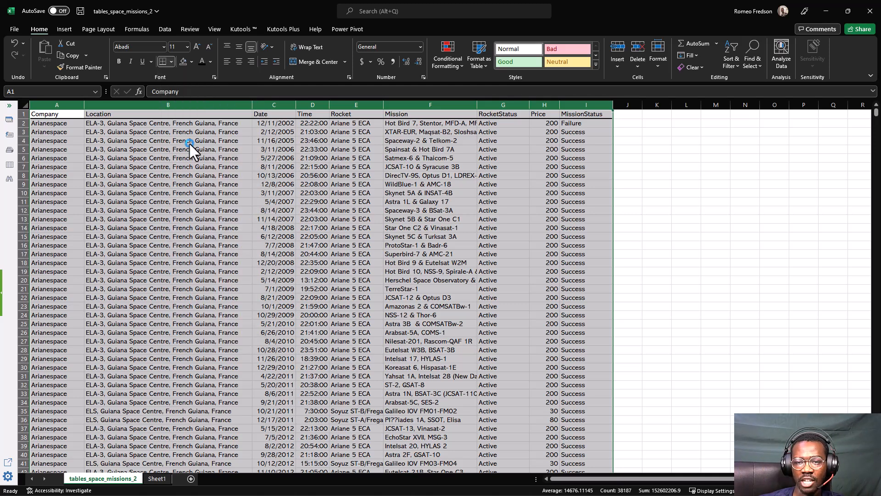
left_click(173, 176)
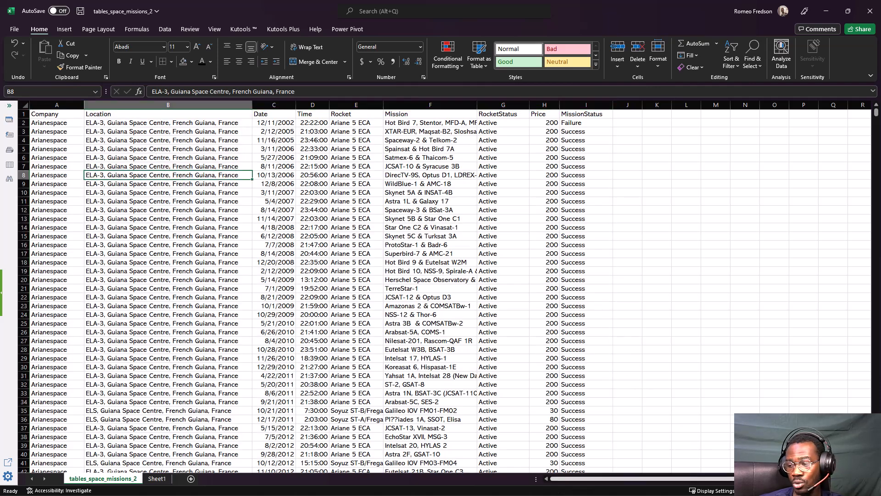
Zoom in on the worksheet and return to the Location header in cell B1
mouse_move(725, 495)
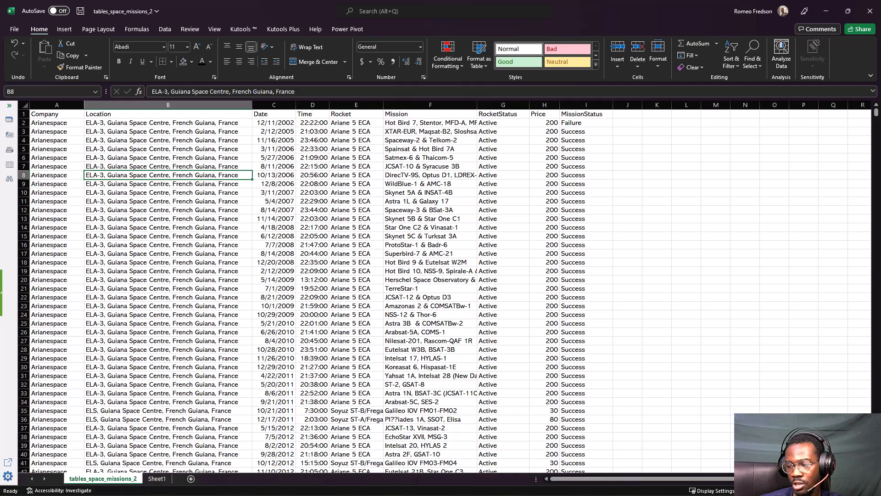
left_click(854, 491)
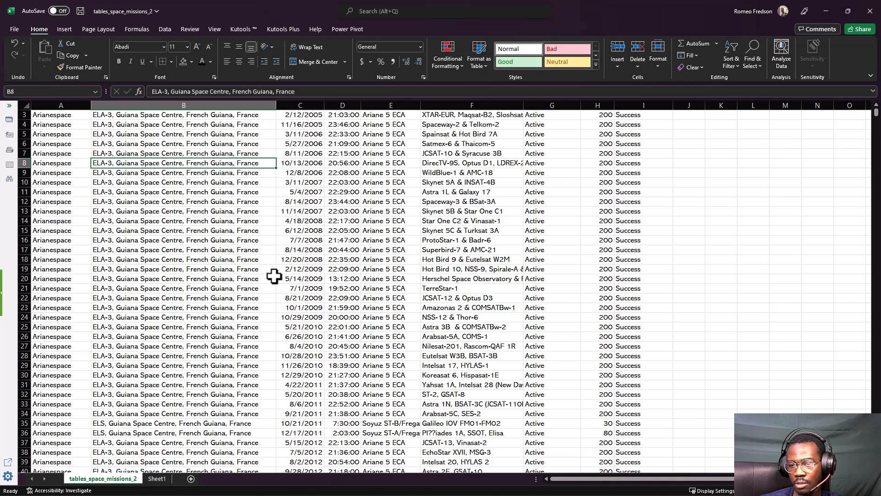
left_click(166, 250)
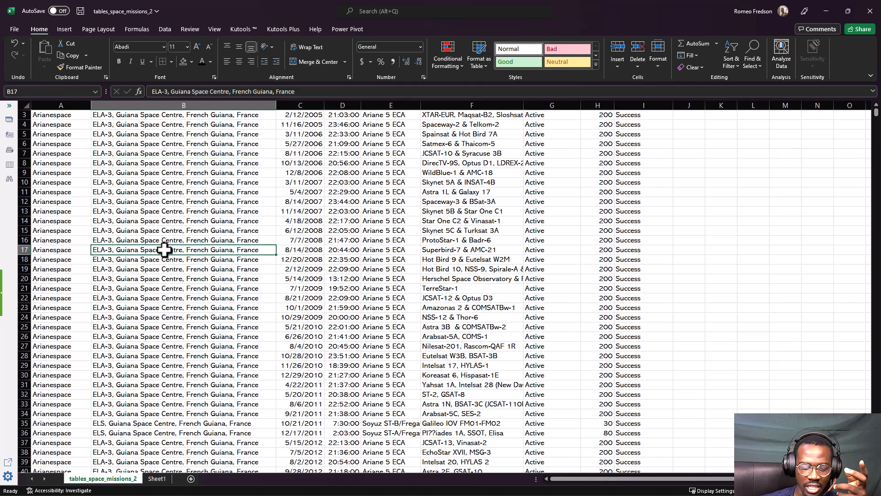
key("ctrl+Up")
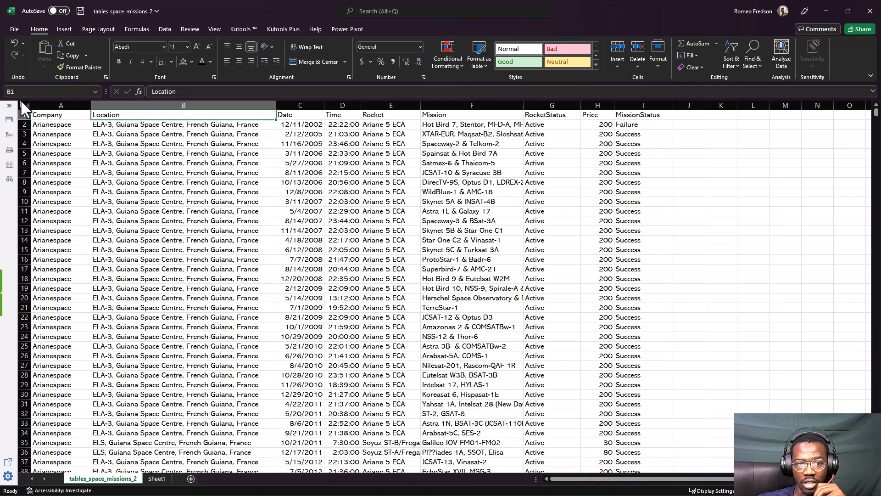
left_click(119, 161)
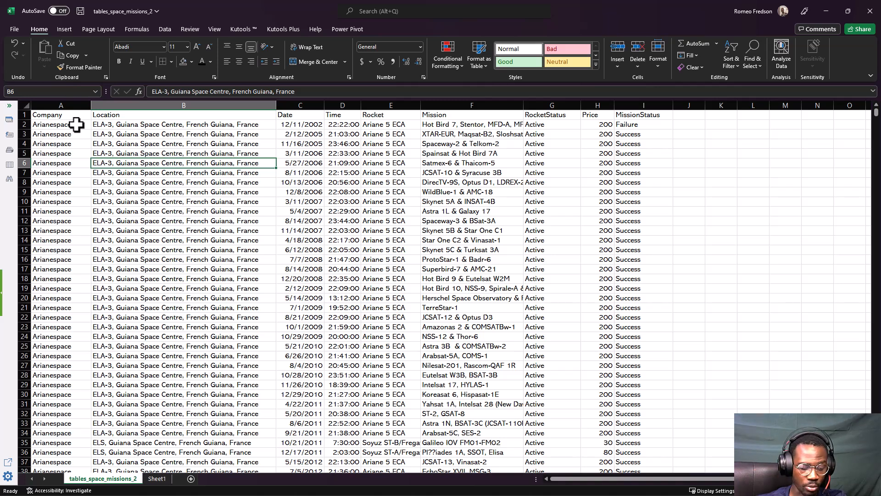
key("ctrl+t")
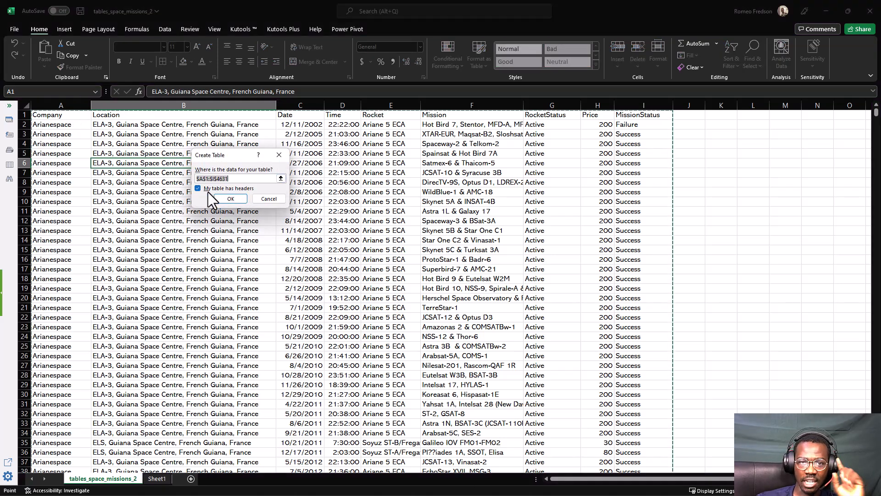
left_click(263, 201)
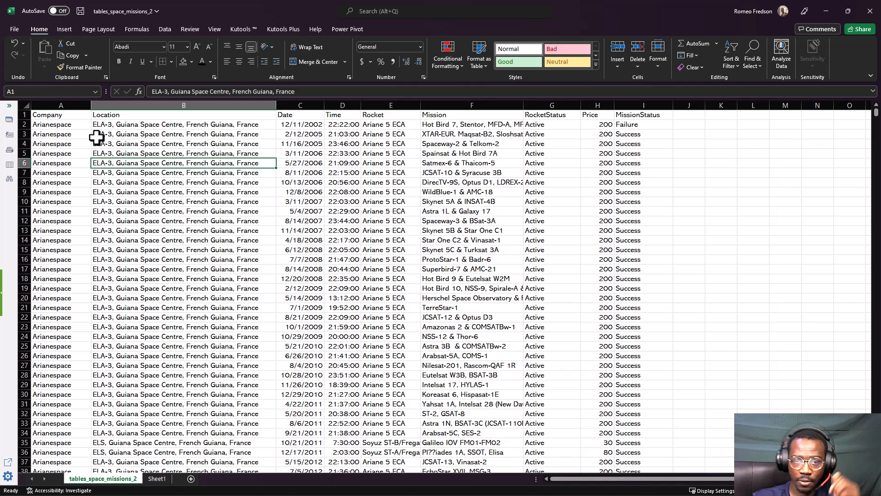
Create a table with headers from the full data range A1:I4631
left_click(50, 117)
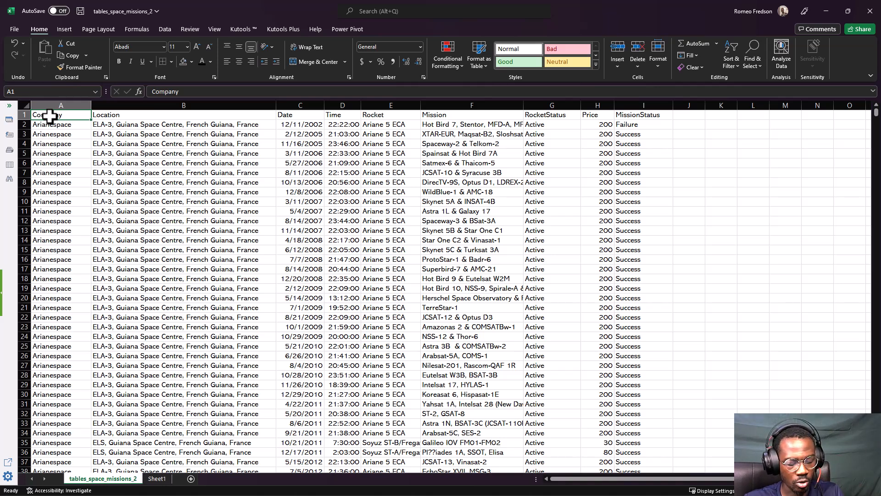
key("ctrl+shift+End")
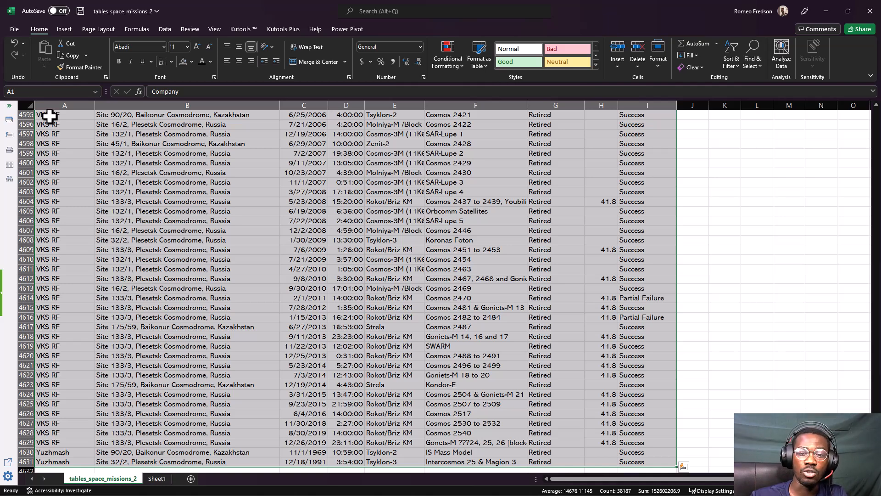
left_click(65, 29)
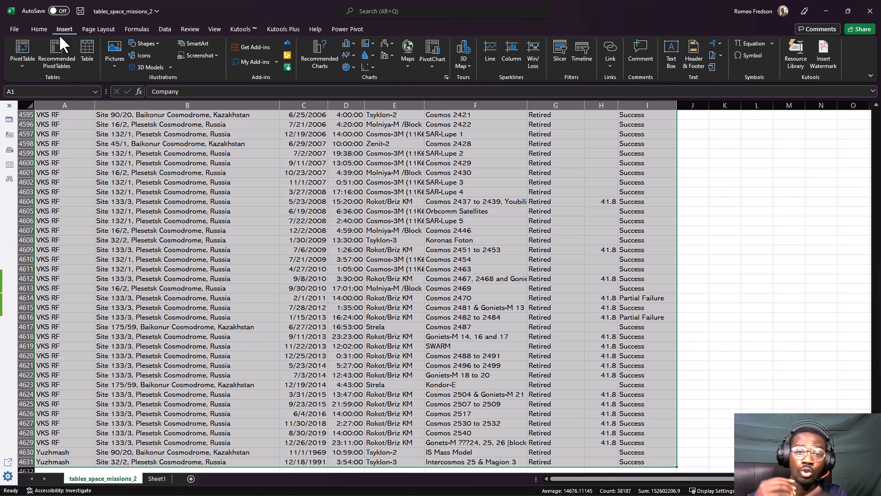
left_click(82, 51)
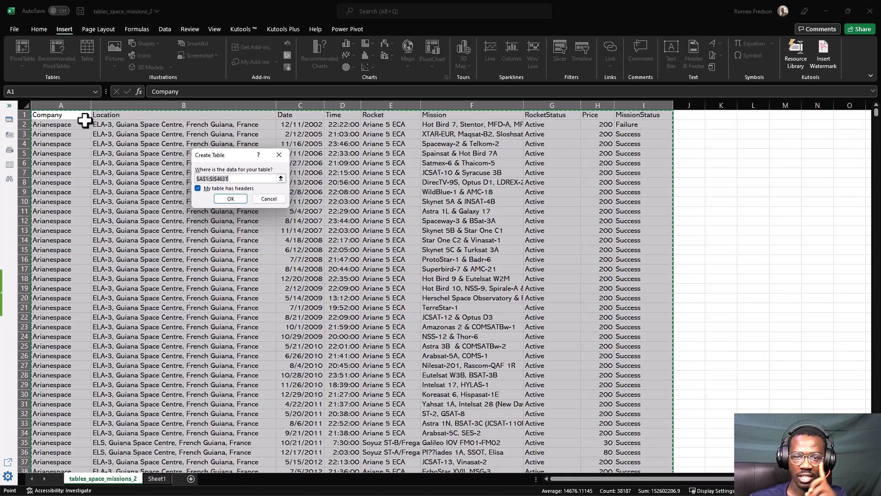
left_click(222, 198)
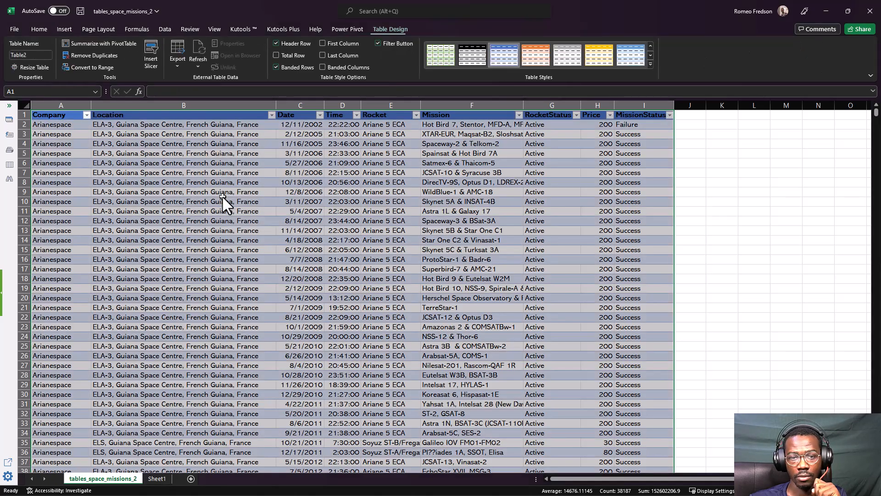
left_click(222, 195)
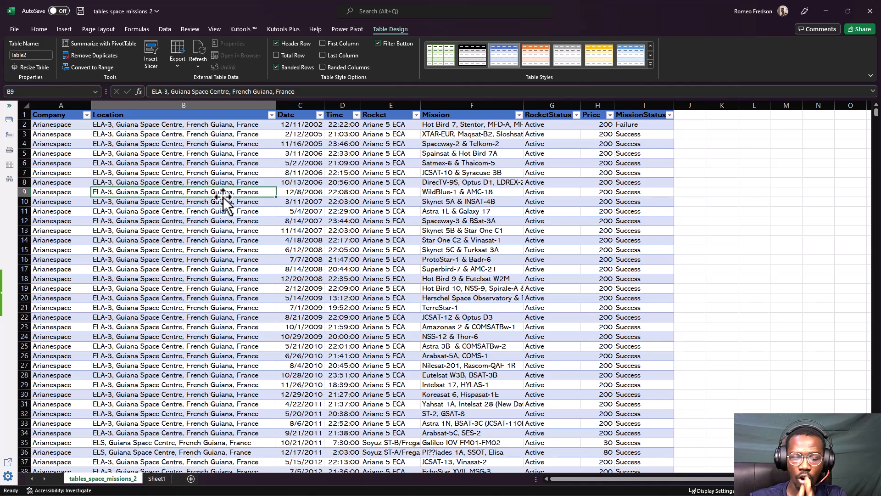
left_click(334, 211)
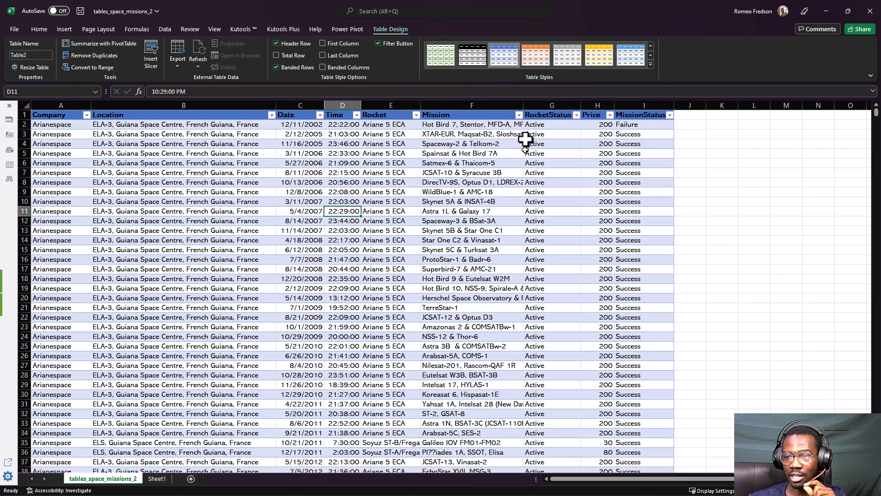
left_click(309, 210)
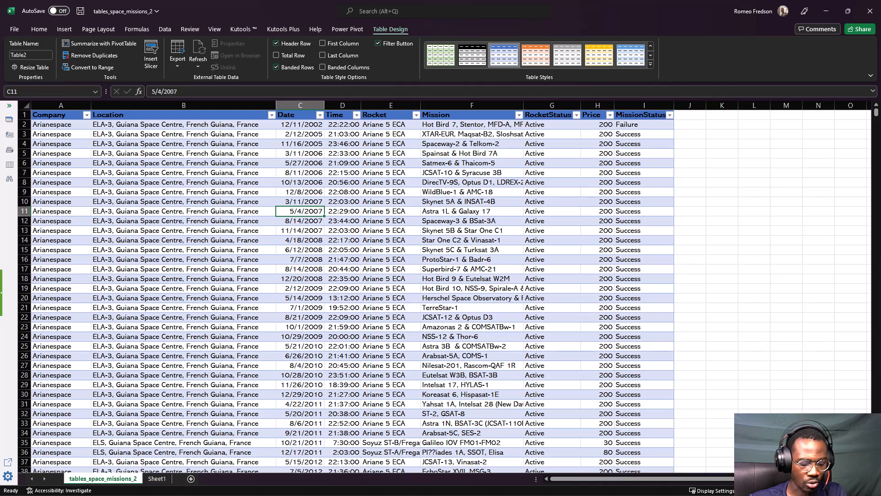
key("alt+Tab")
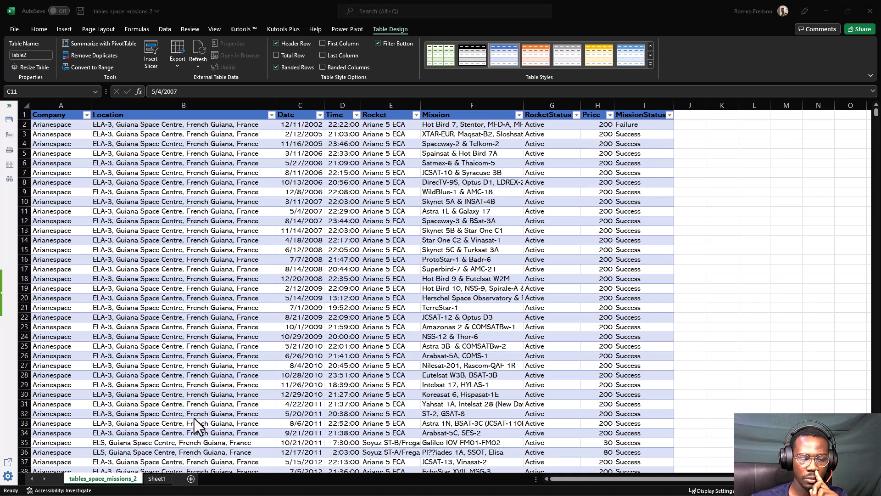
left_click(193, 311)
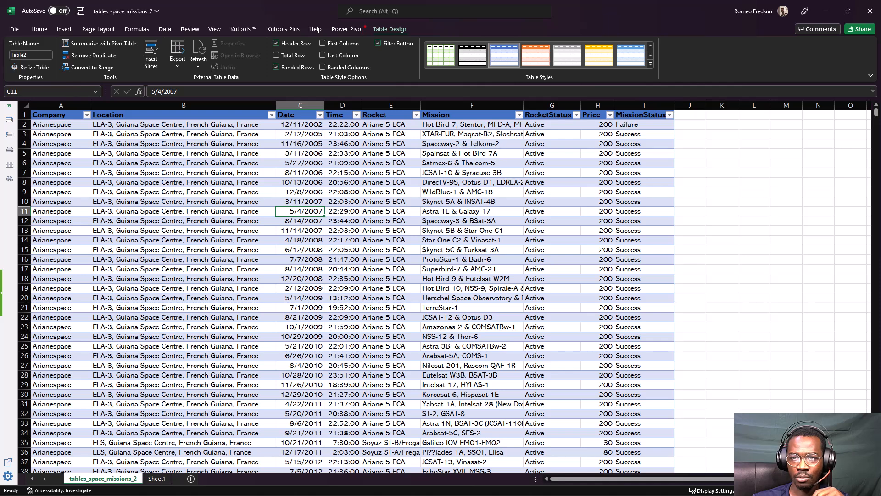
mouse_move(365, 24)
left_mouse_down()
mouse_move(367, 42)
mouse_move(415, 41)
mouse_move(413, 12)
mouse_move(368, 16)
mouse_move(363, 28)
left_mouse_up()
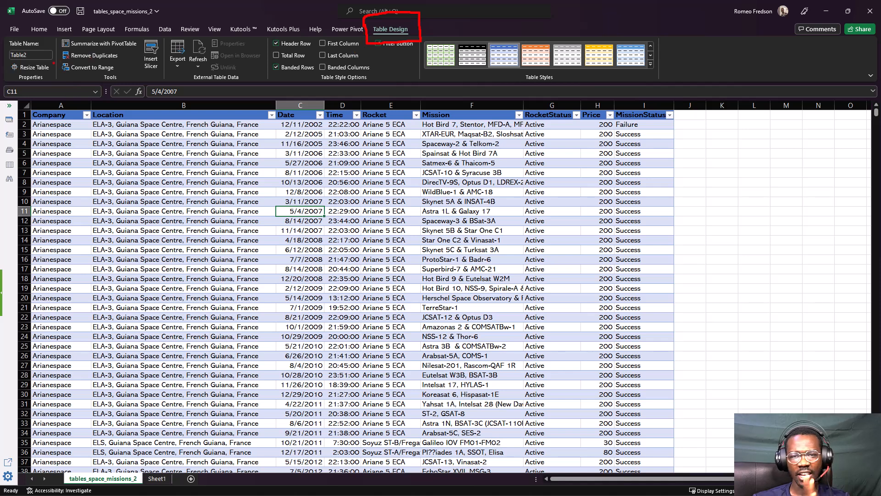
mouse_move(301, 32)
left_mouse_down()
mouse_move(63, 37)
mouse_move(84, 46)
left_mouse_up()
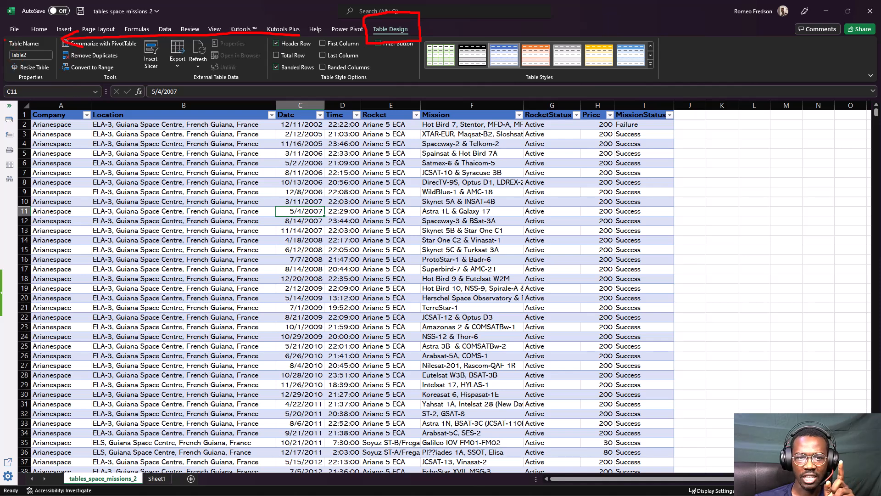
mouse_move(4, 40)
left_mouse_down()
mouse_move(5, 81)
mouse_move(58, 81)
mouse_move(55, 39)
mouse_move(10, 42)
left_mouse_up()
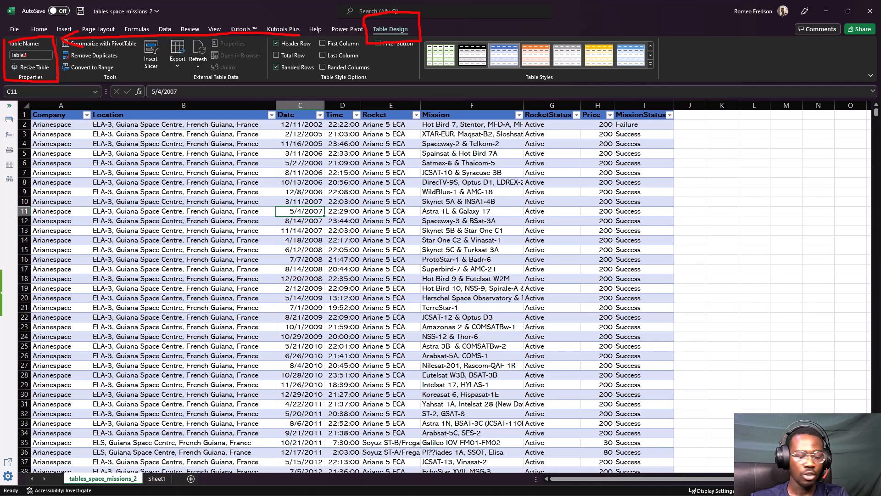
key("Escape")
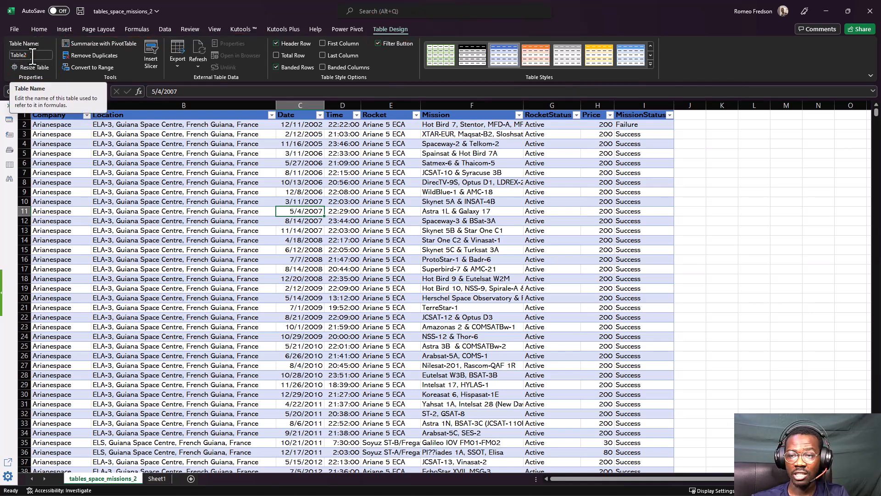
Try to rename the space missions table as Raw Space Data, with spaces between the words
left_click(33, 56)
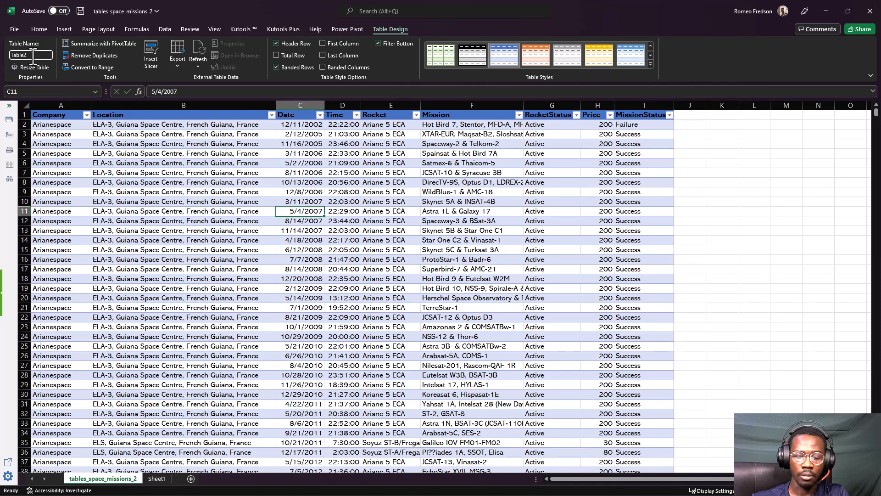
key("BackSpace")
key("BackSpace")
key("BackSpace")
key("BackSpace")
key("BackSpace")
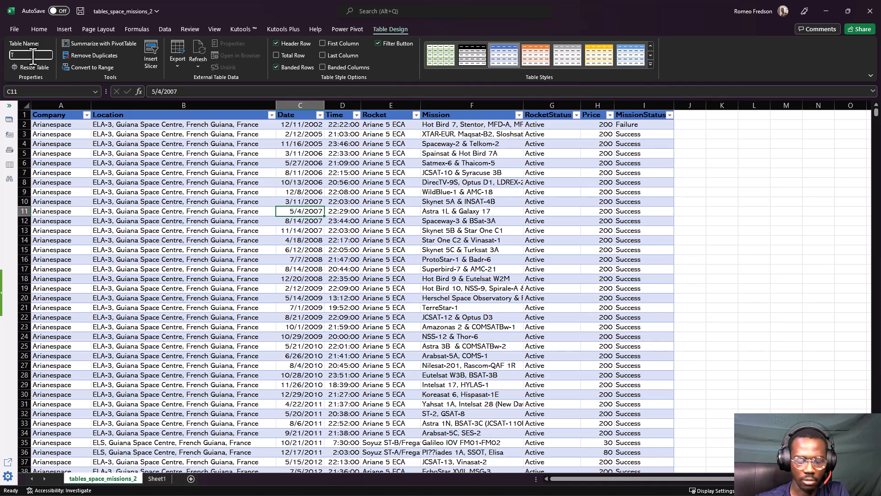
key("BackSpace")
type("Space")
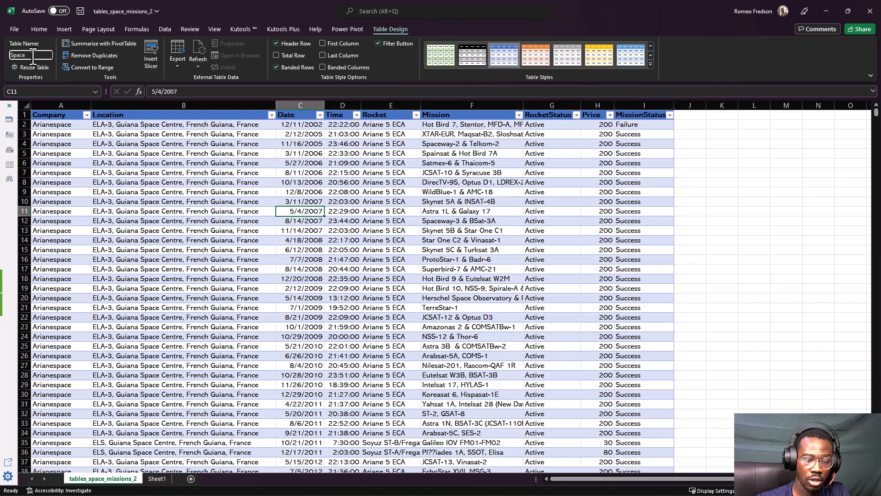
key("BackSpace")
key("BackSpace")
key("BackSpace")
key("BackSpace")
key("BackSpace")
type("Ra")
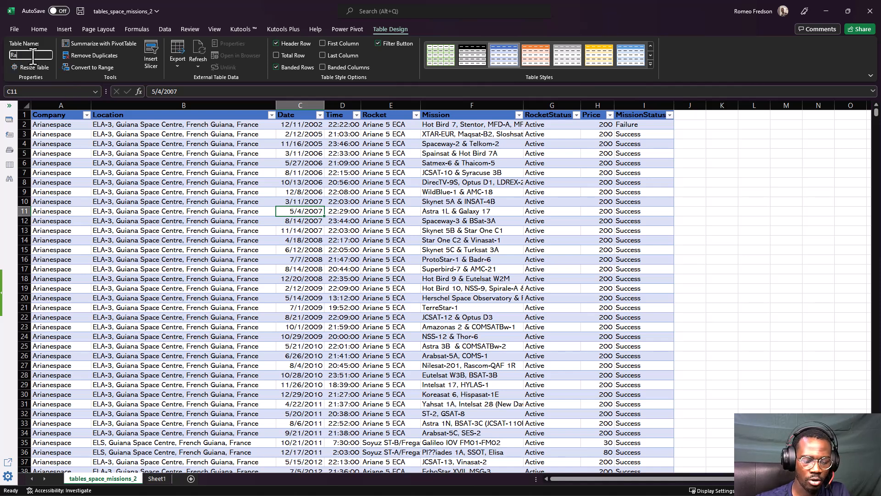
type("w Space")
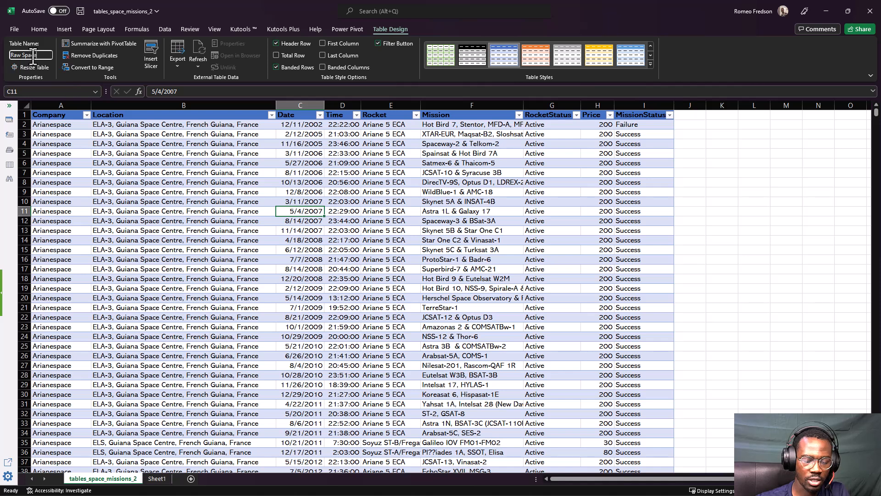
type(" Data")
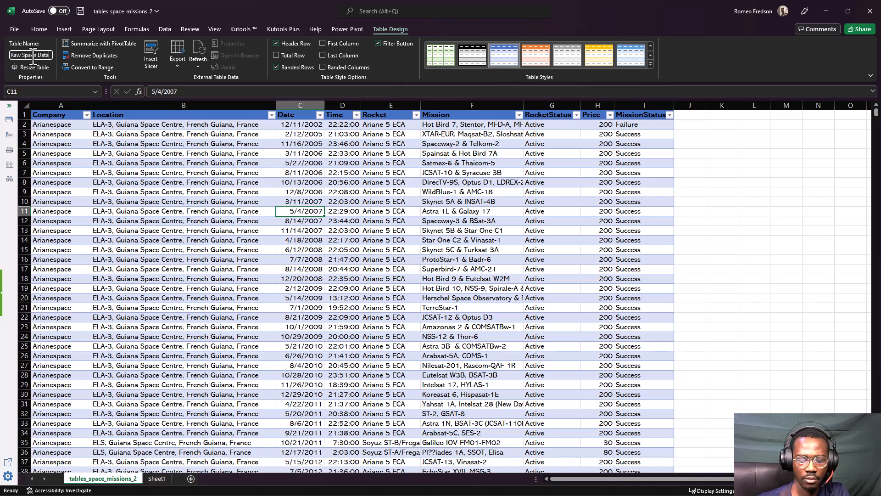
key("Return")
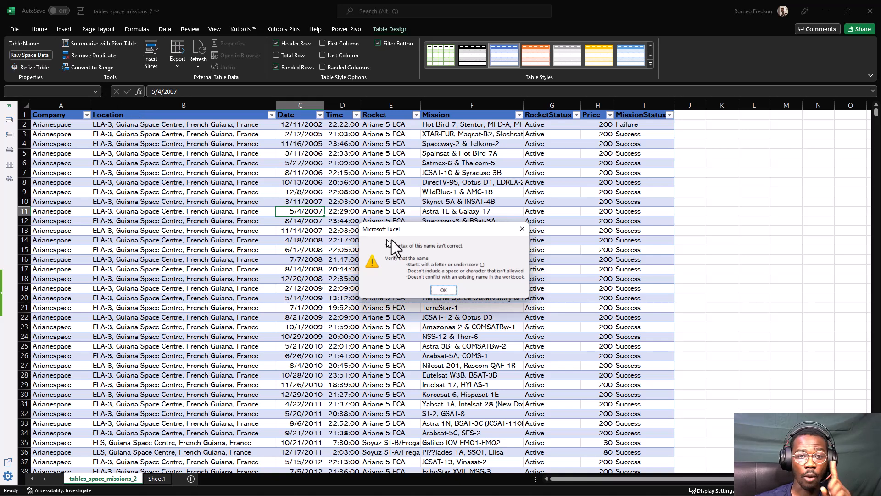
left_click(434, 288)
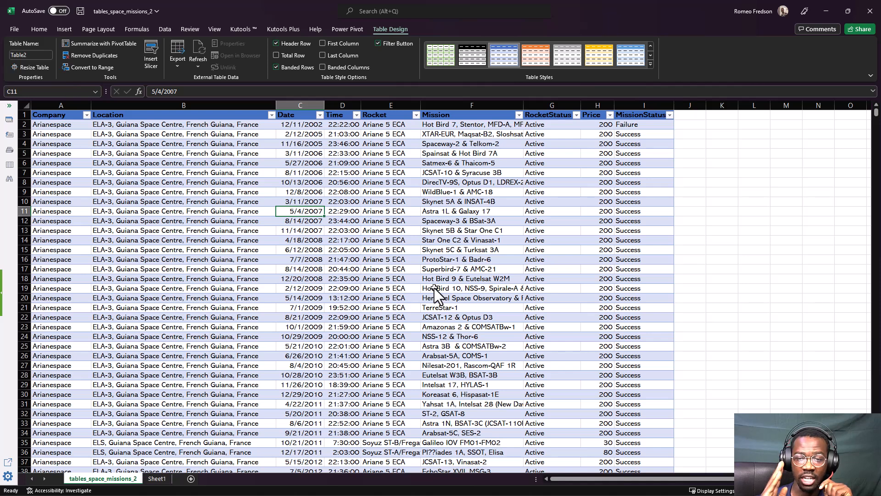
Try to rename the space missions table as Raw-Space-Data, with hyphens between the words
left_click(21, 53)
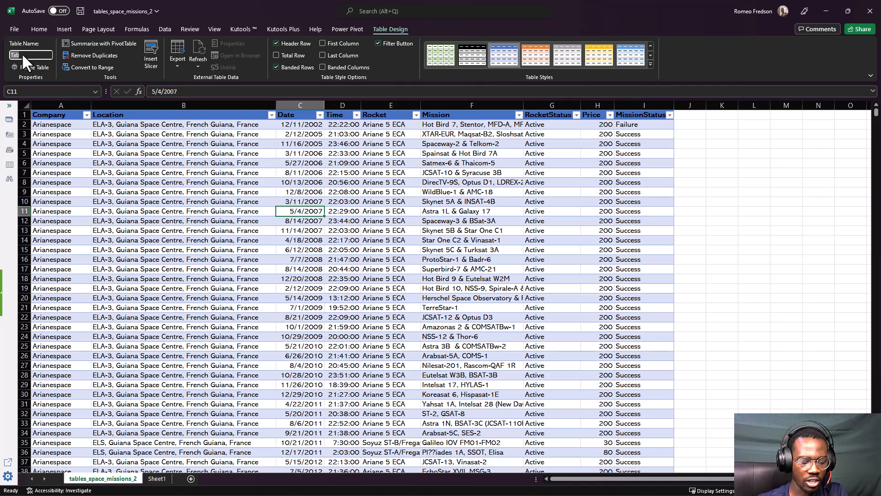
type("RawSpace")
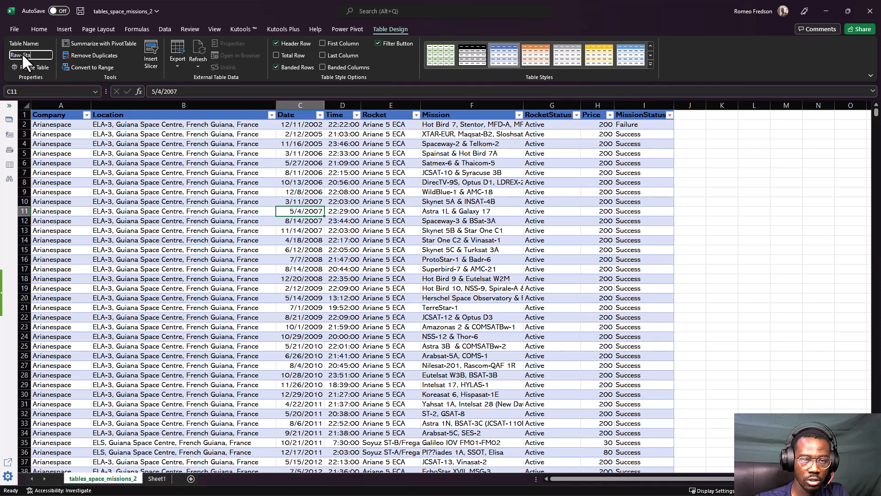
key("BackSpace")
key("BackSpace")
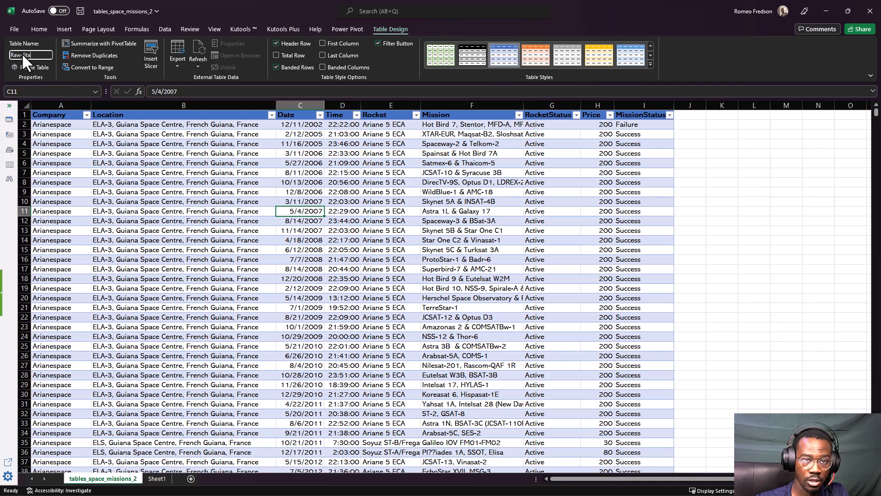
key("BackSpace")
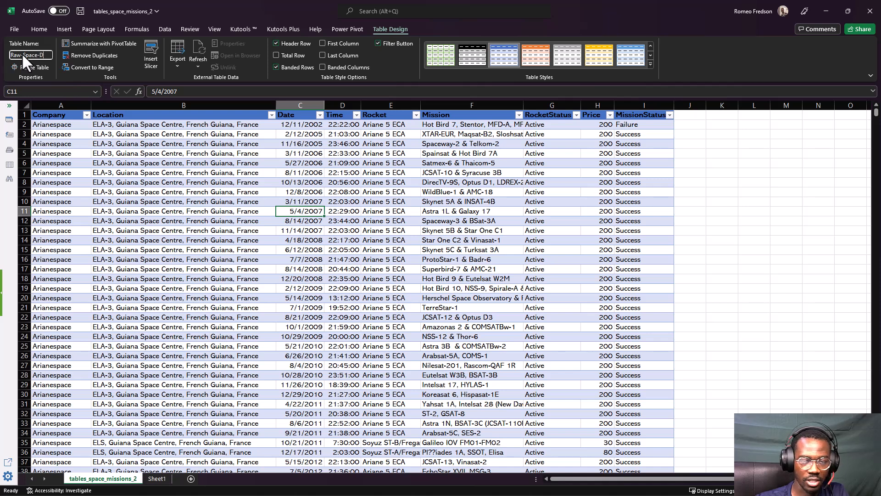
key("Return")
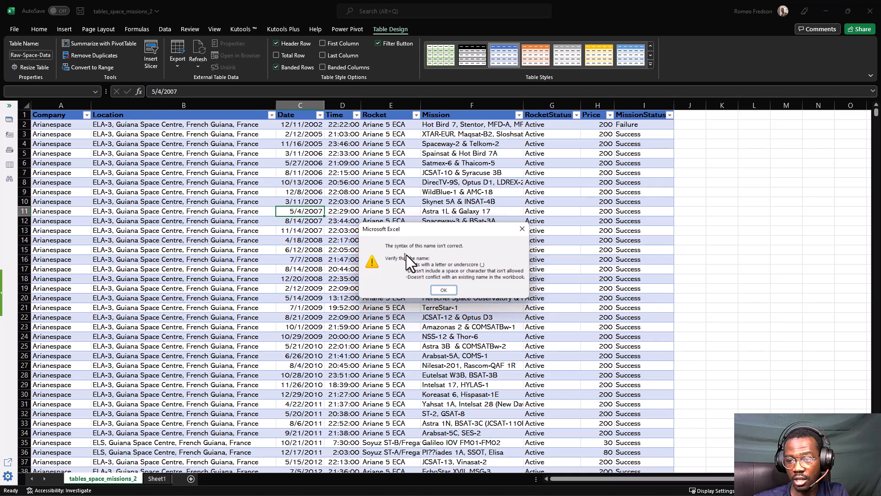
left_click(434, 288)
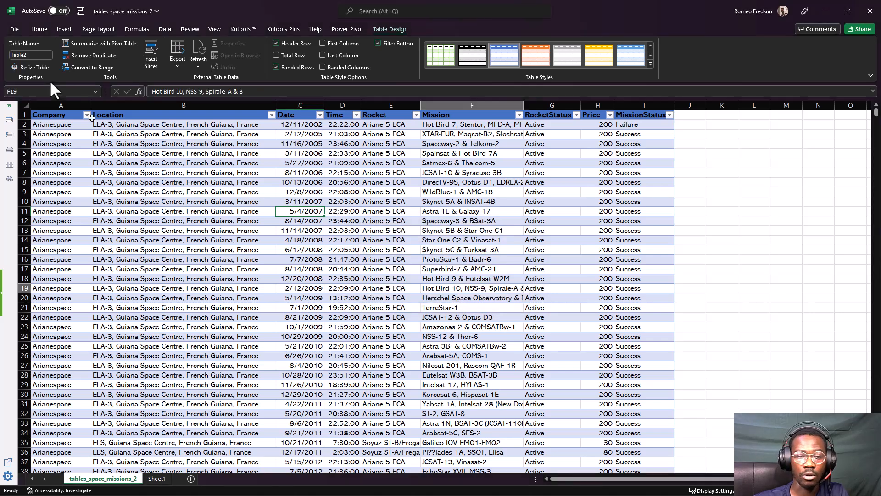
Rename the space missions table as Raw_Space_Data, with underscores between the words
left_click(28, 55)
type("Raw")
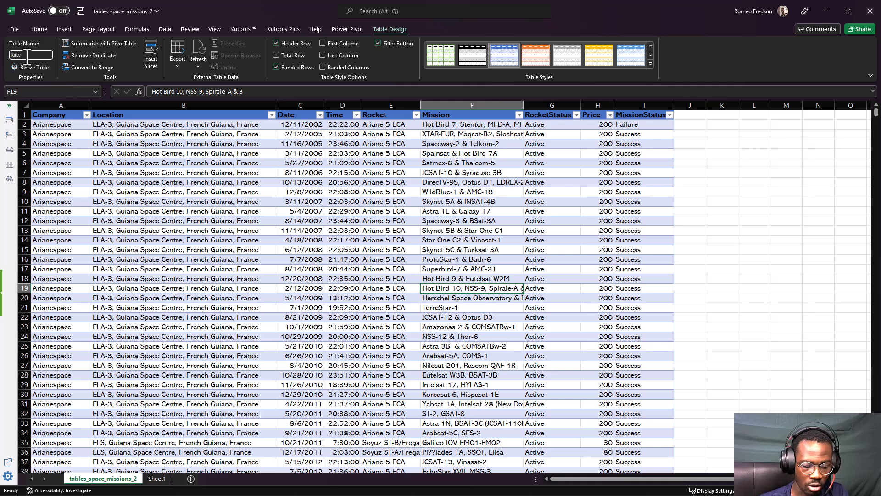
type("_Space")
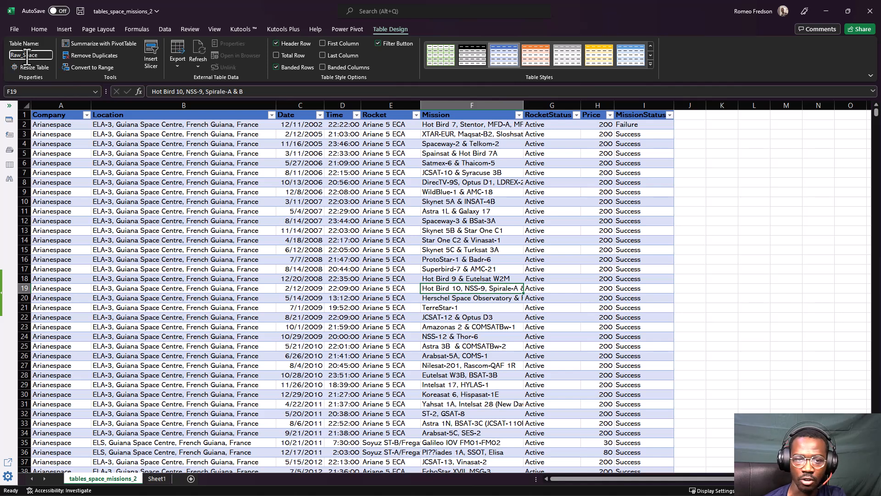
type("_")
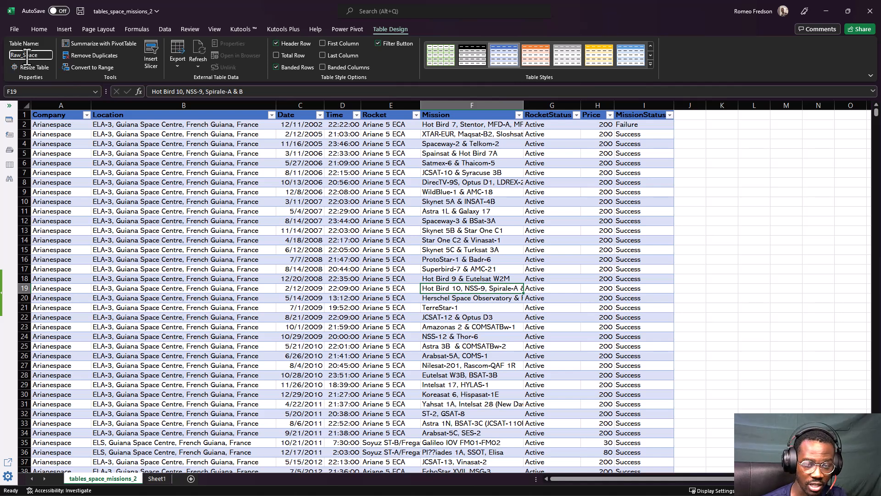
type("Data")
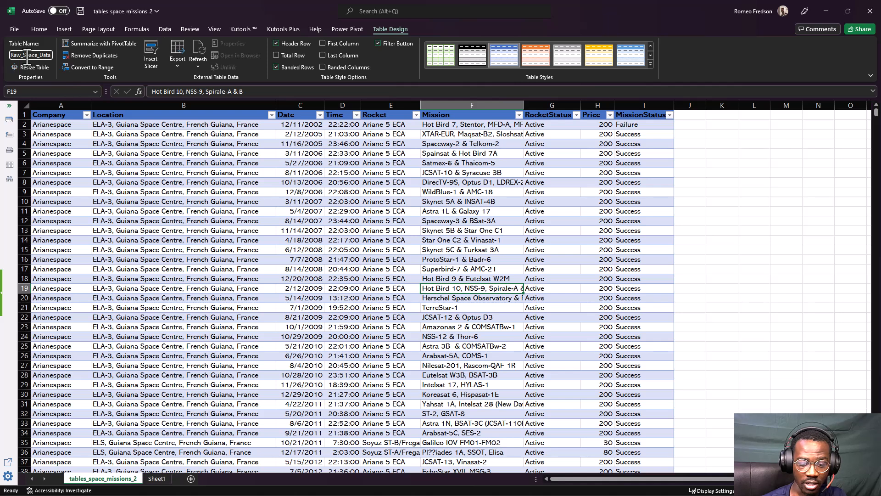
key("Return")
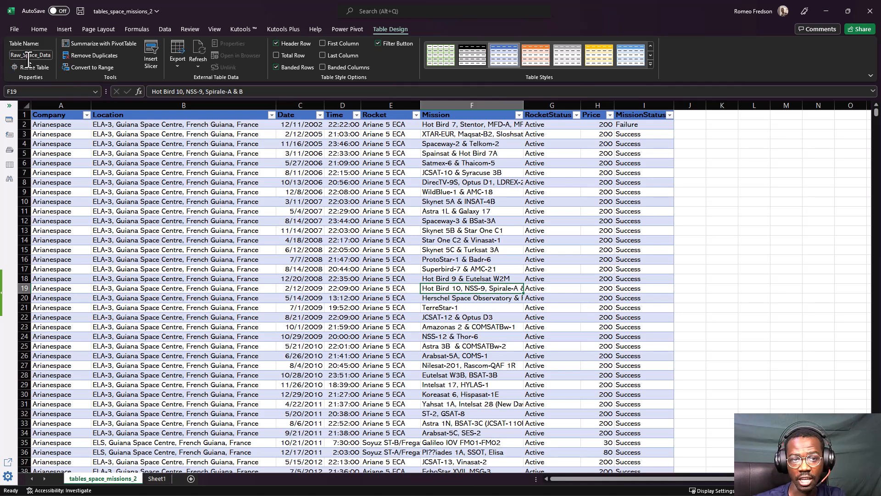
Examine when the table design options are available by selecting cells, column B and row 6 of the table and empty cells outside it
left_click(101, 182)
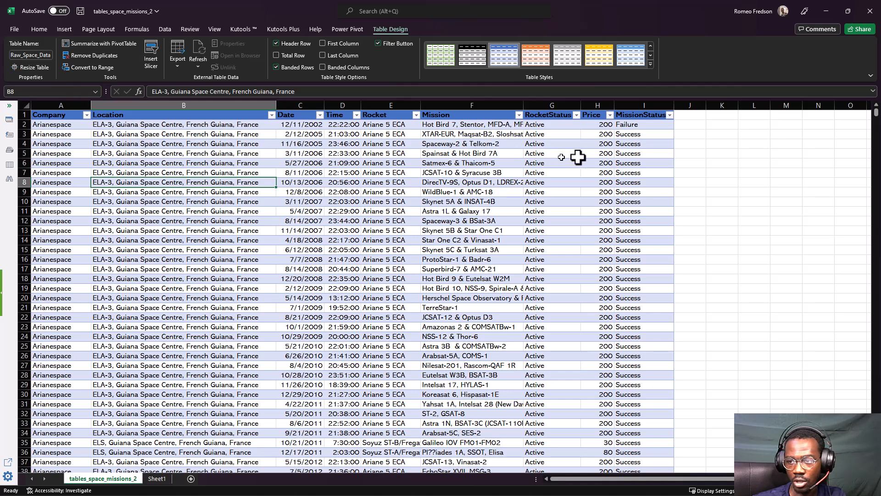
left_click(728, 166)
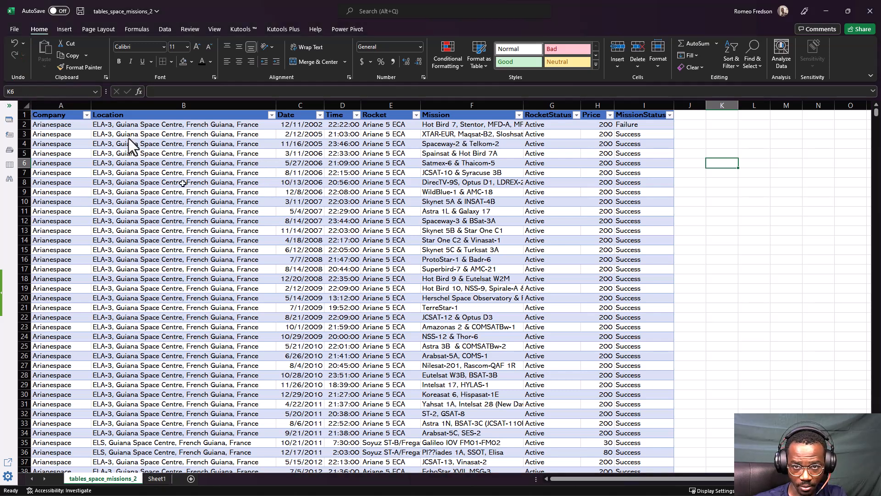
mouse_move(118, 112)
left_mouse_down()
mouse_move(129, 103)
mouse_move(293, 392)
mouse_move(158, 99)
left_mouse_up()
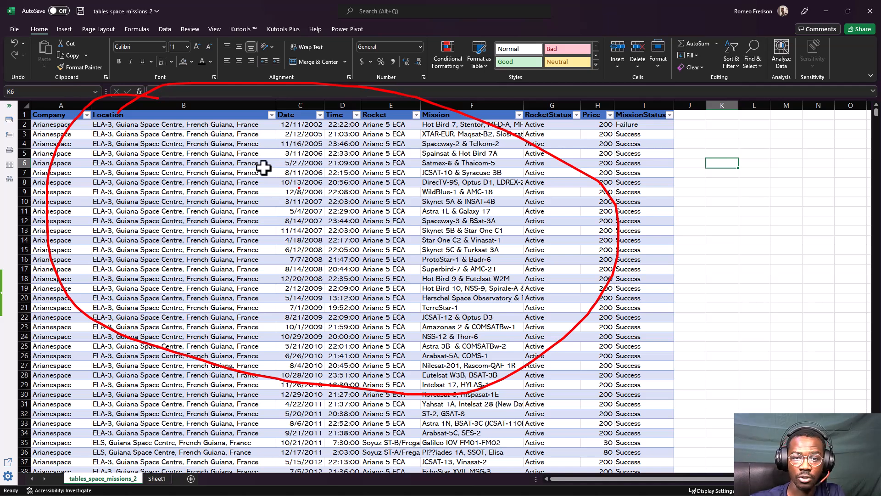
key("Escape")
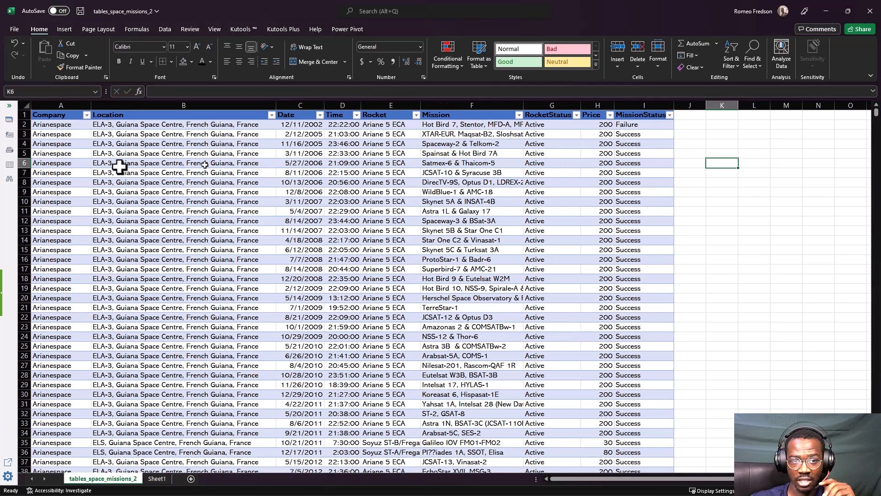
left_click(151, 102)
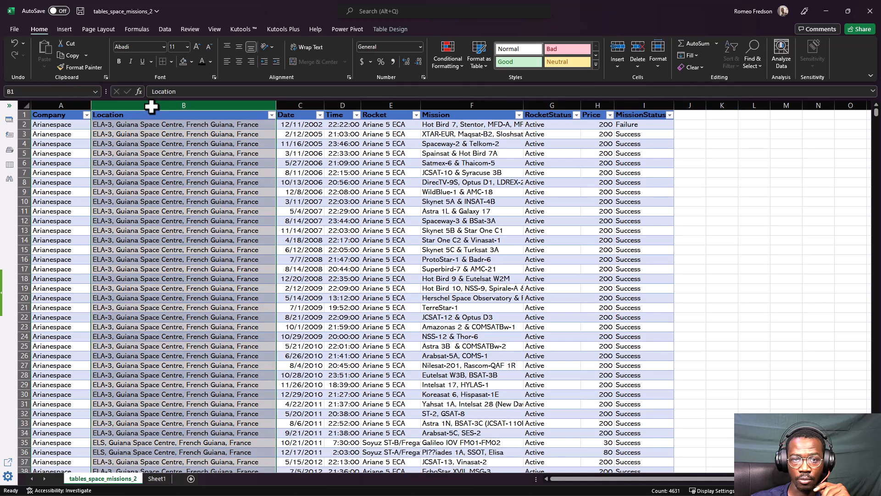
left_click(25, 163)
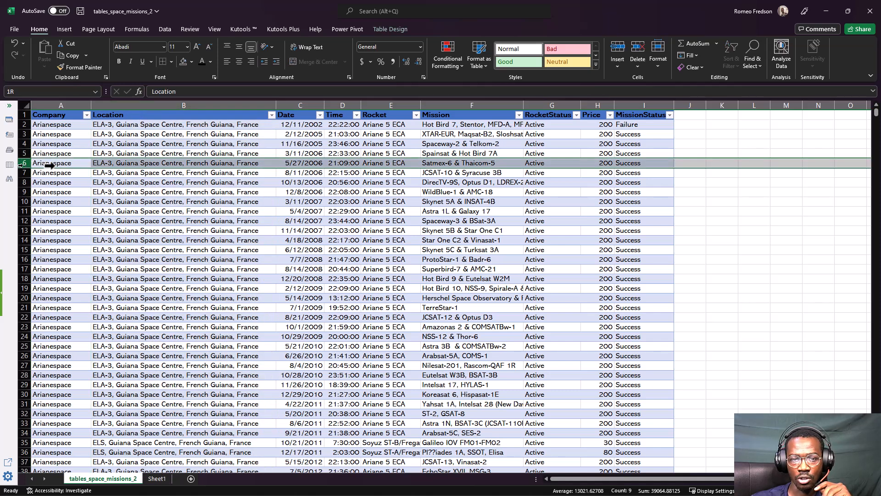
left_click(207, 164)
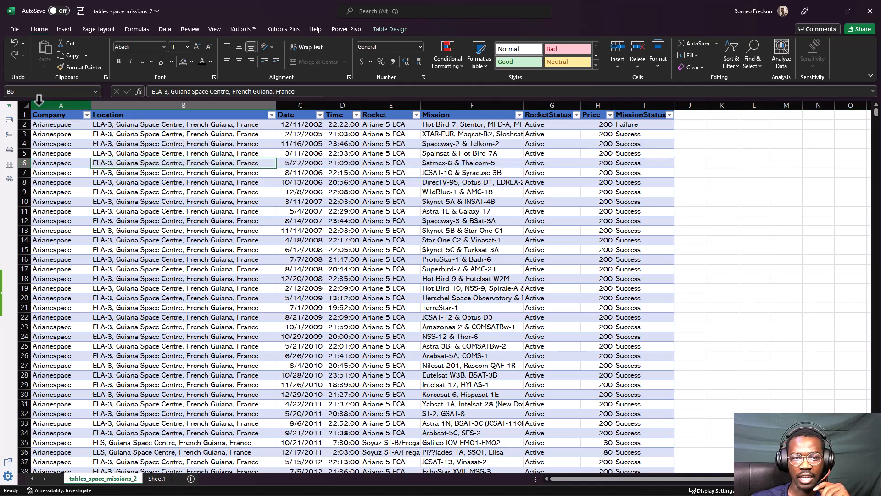
left_click(382, 29)
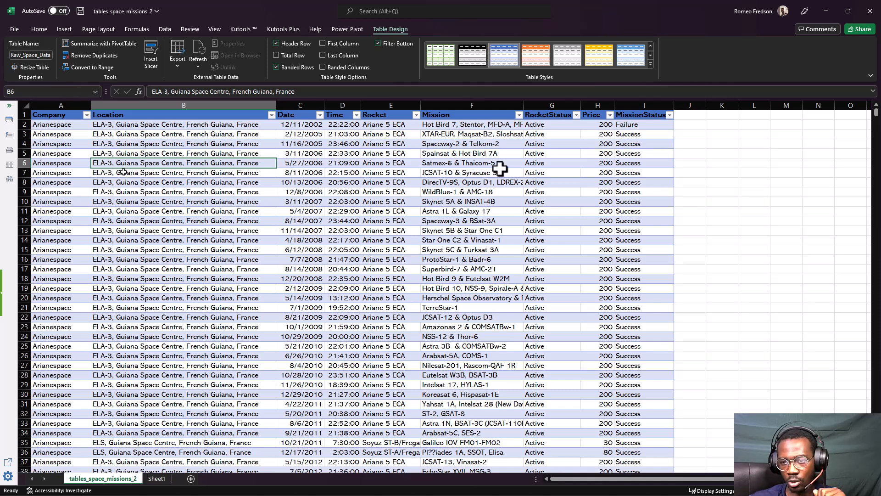
left_click(775, 116)
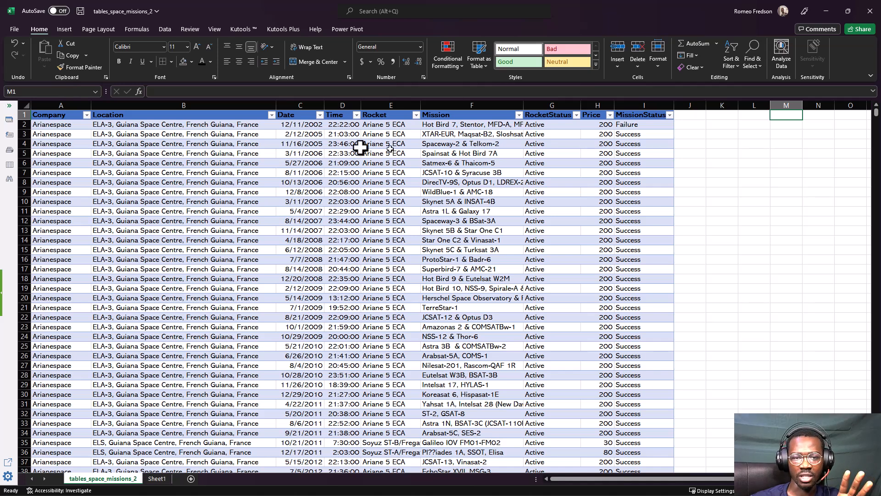
left_click(73, 119)
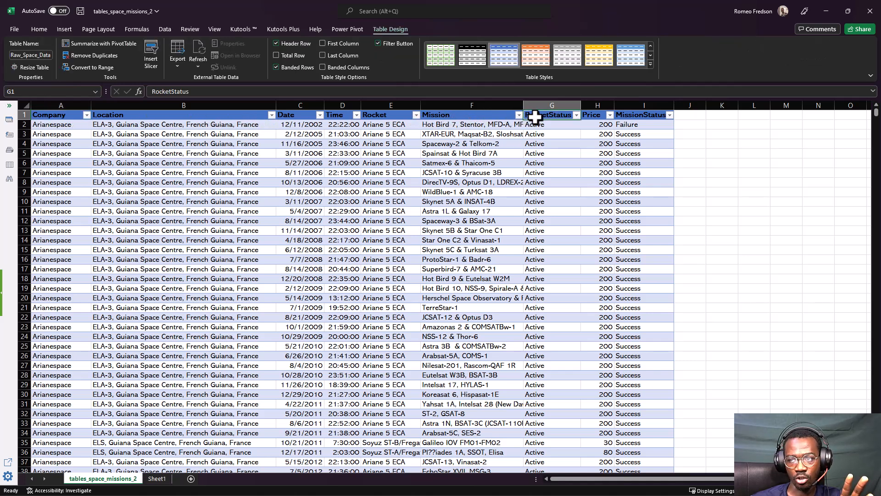
left_click(586, 117)
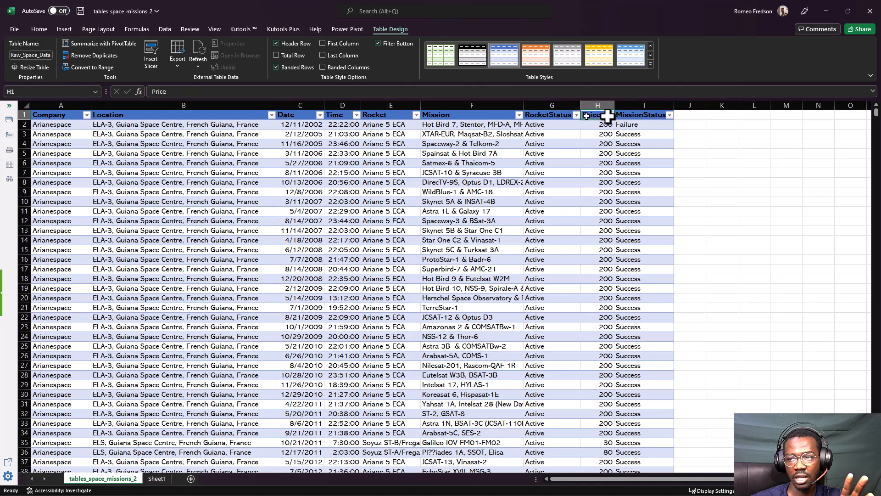
left_click(635, 116)
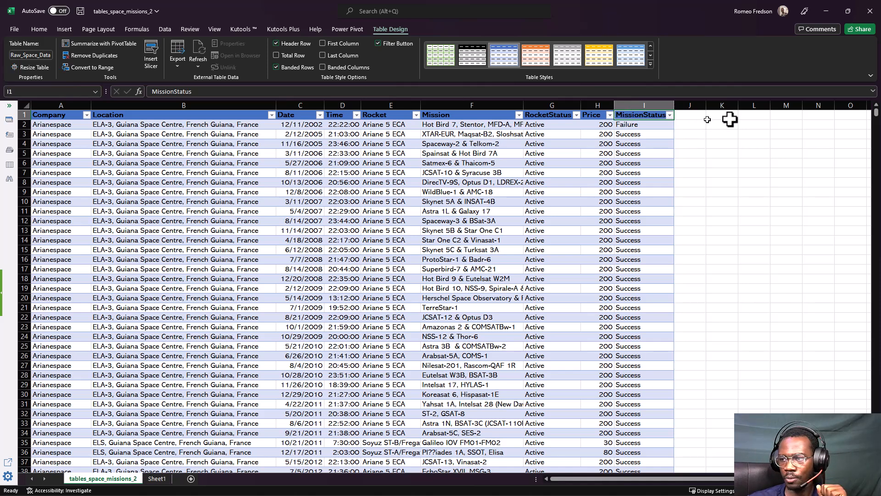
left_click(751, 116)
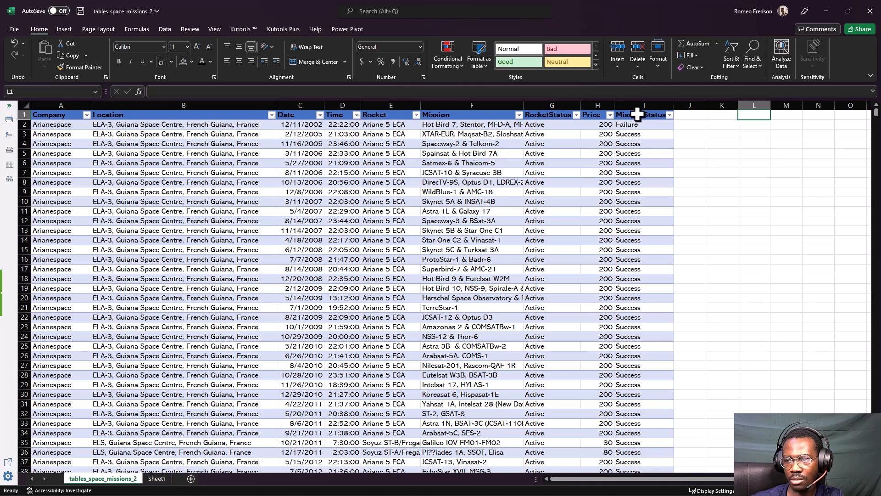
Fill the RocketStatus, Price, MissionStatus and Company header cells of the table with standard light green
left_click_drag(636, 117, 535, 115)
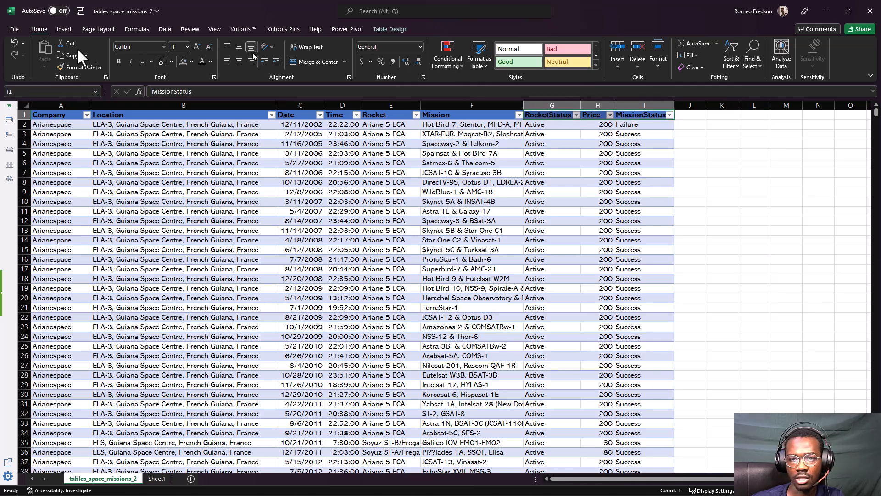
left_click(29, 27)
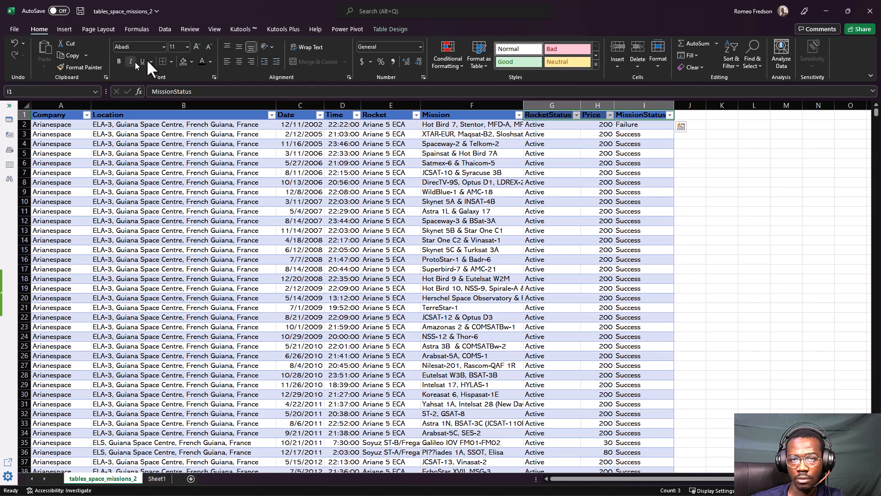
left_click(191, 61)
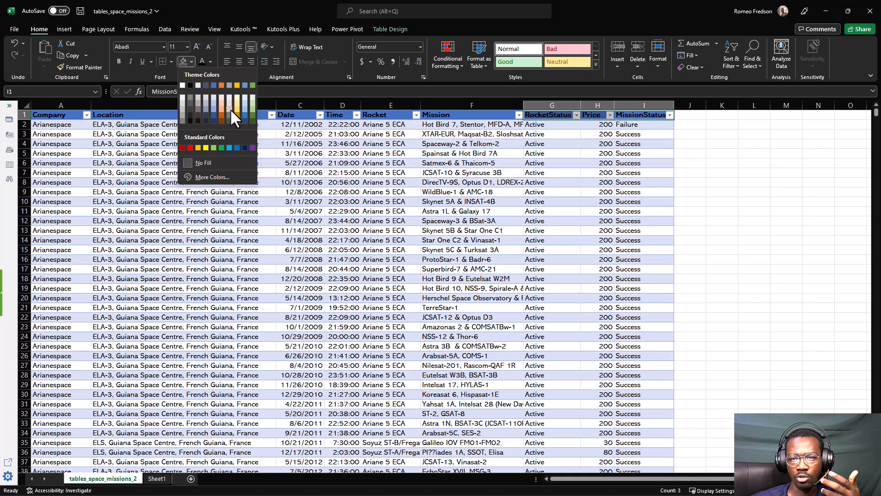
left_click(214, 148)
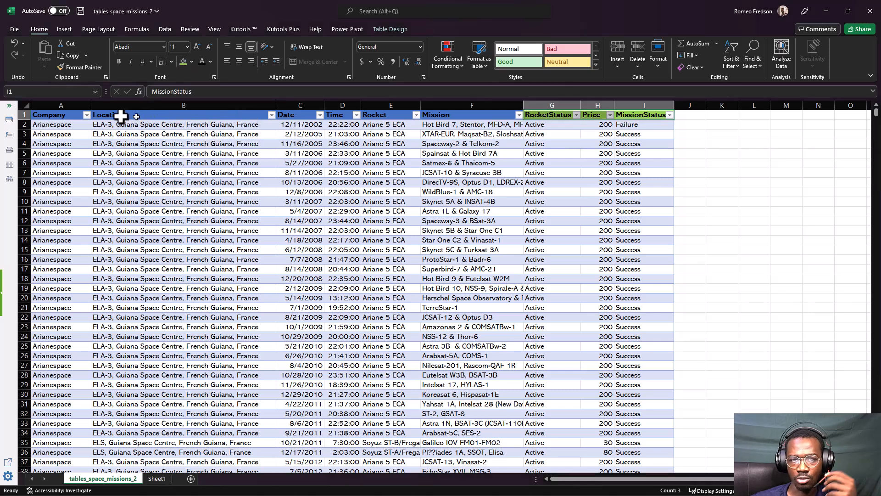
left_click(56, 114)
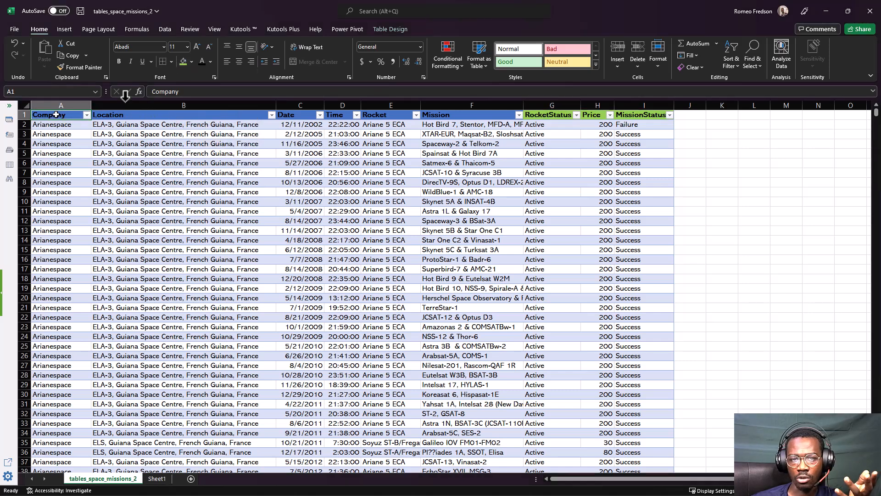
left_click(183, 62)
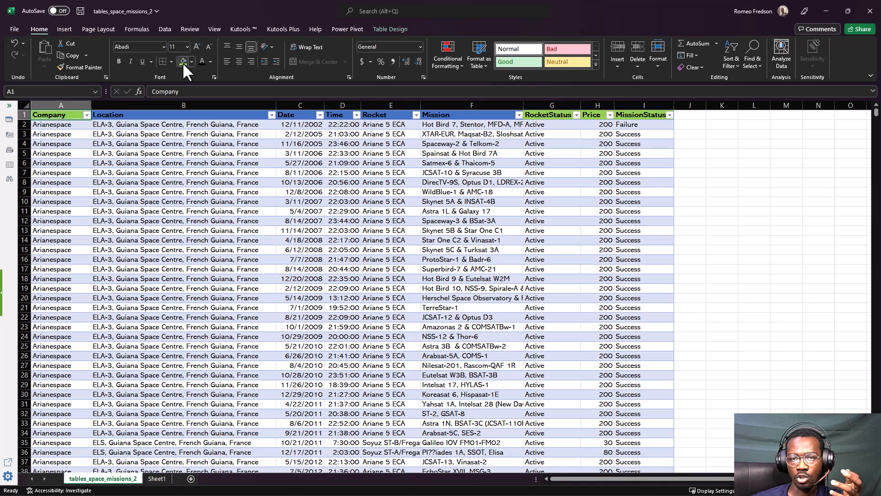
left_click(179, 144)
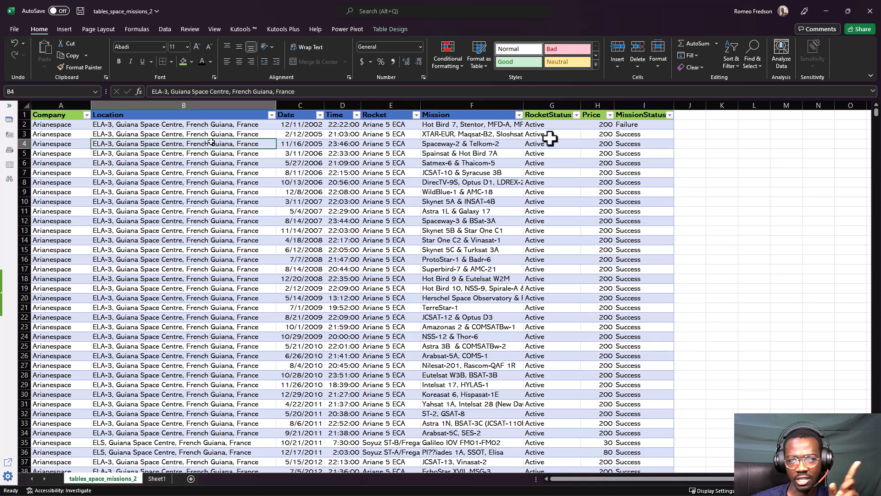
Enter the headers Company, RocketStatus, Price and MissionStatus in cells L1 to O1, beside the table
left_click(744, 116)
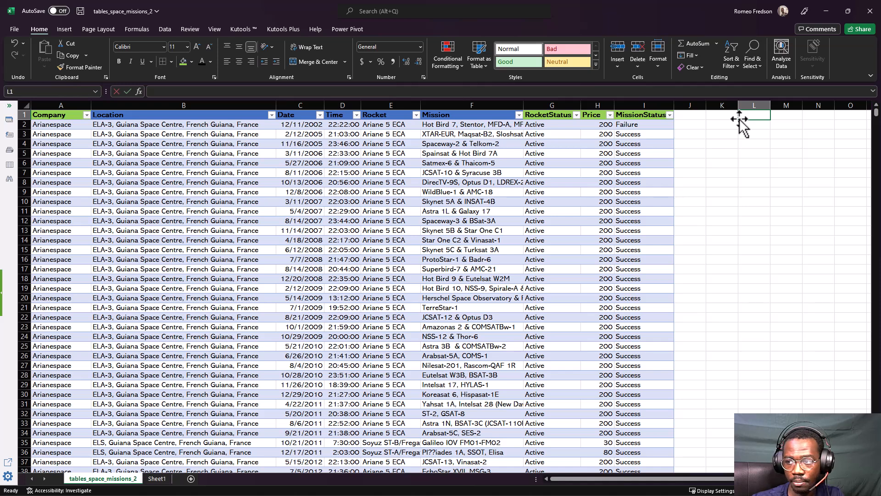
type("Comp")
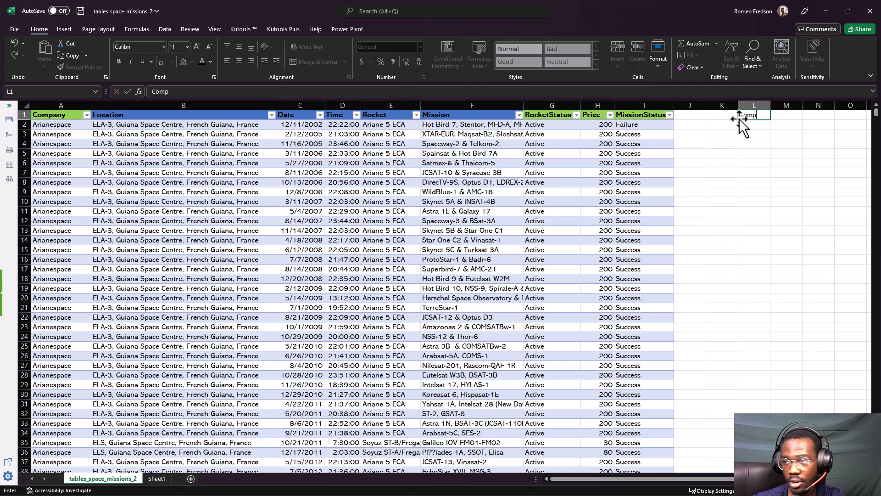
type("any")
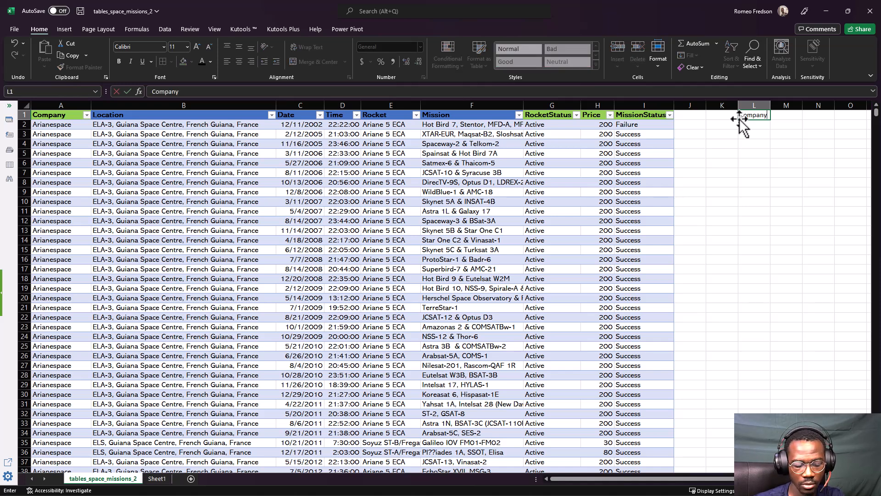
key("Tab")
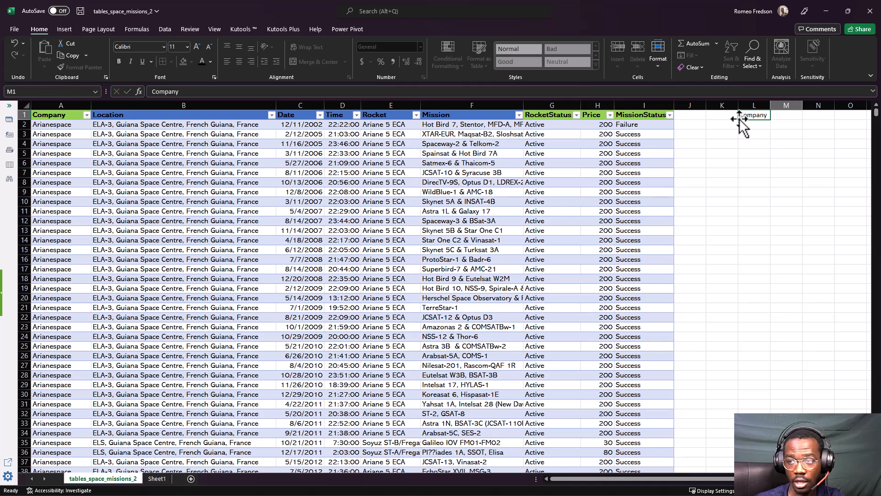
type("RocketStatus")
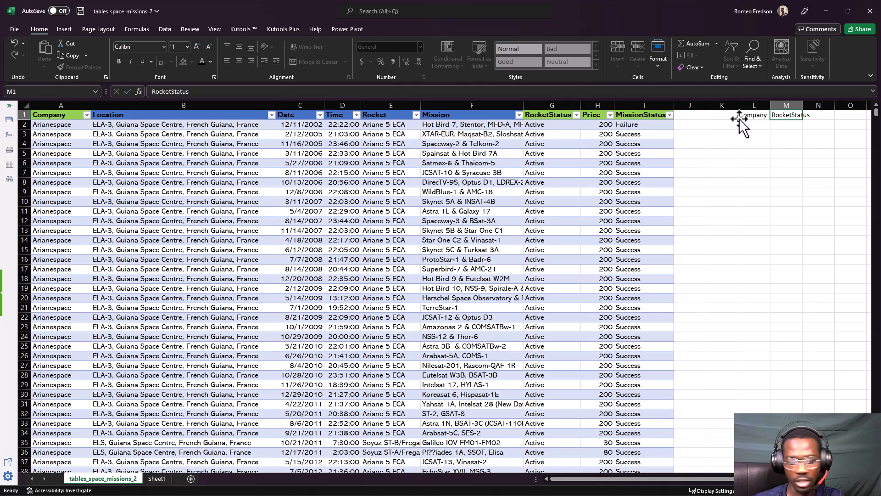
key("Tab")
type("Price")
key("Tab")
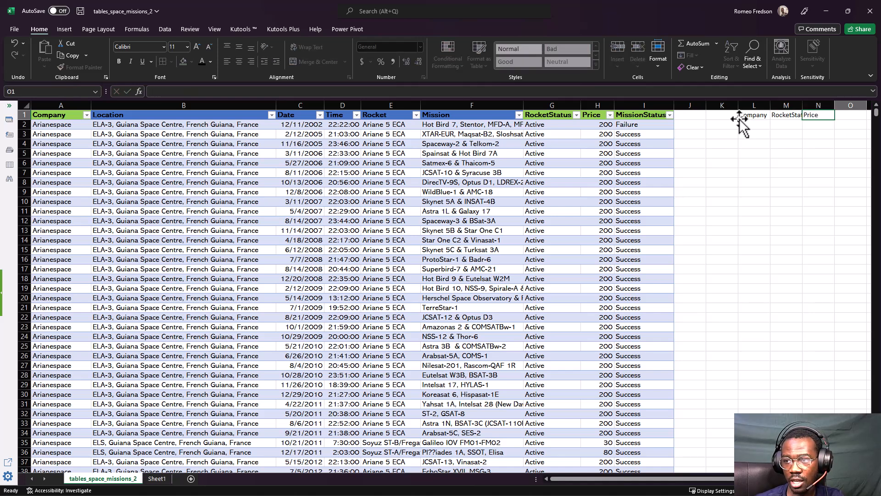
type("MissionStat")
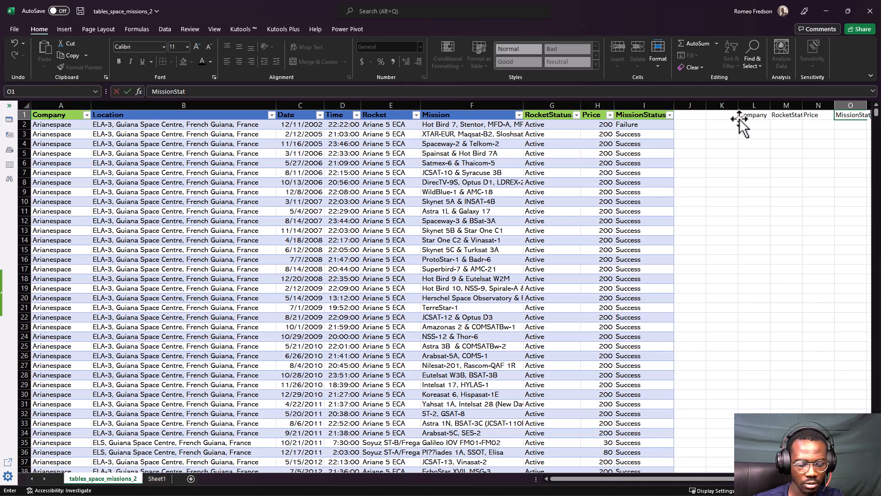
key("Return")
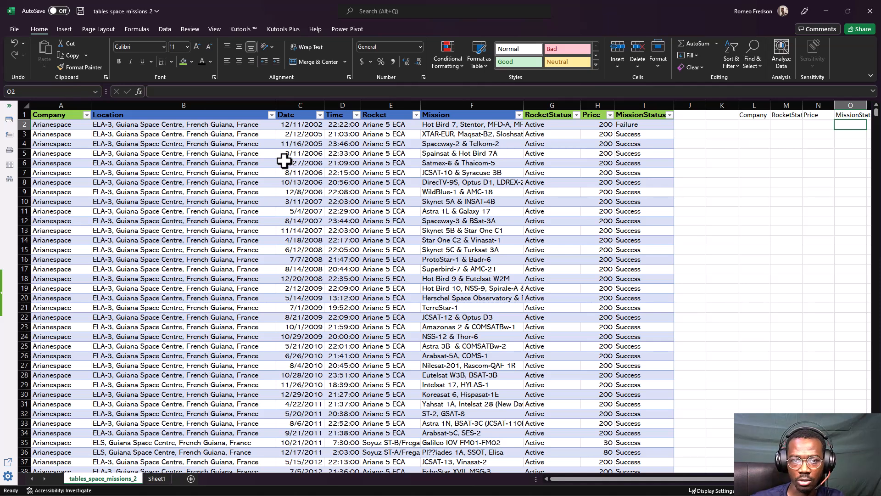
Hide columns B through F, from Location to Mission, in the space missions table
left_click(140, 97)
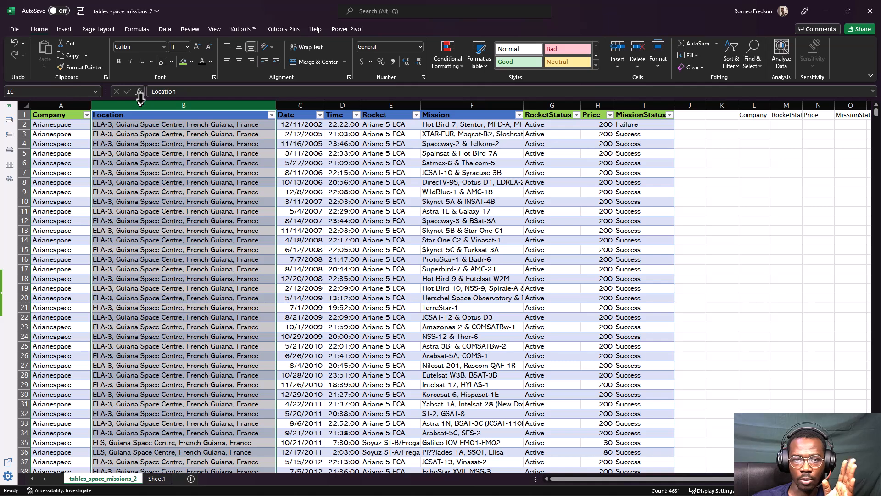
left_click_drag(140, 97, 427, 102)
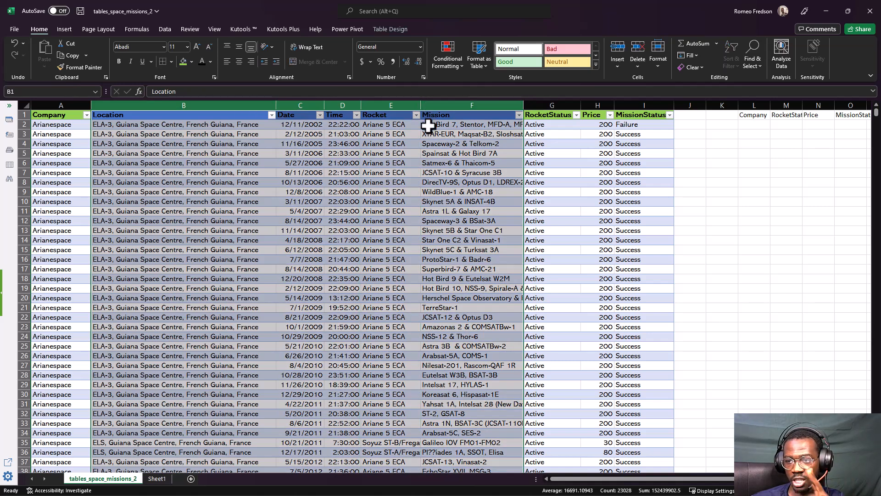
right_click(302, 185)
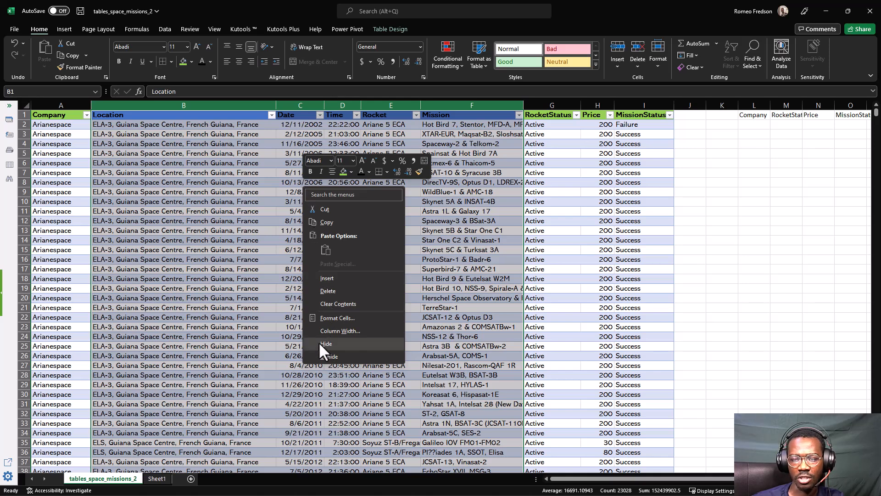
left_click(349, 342)
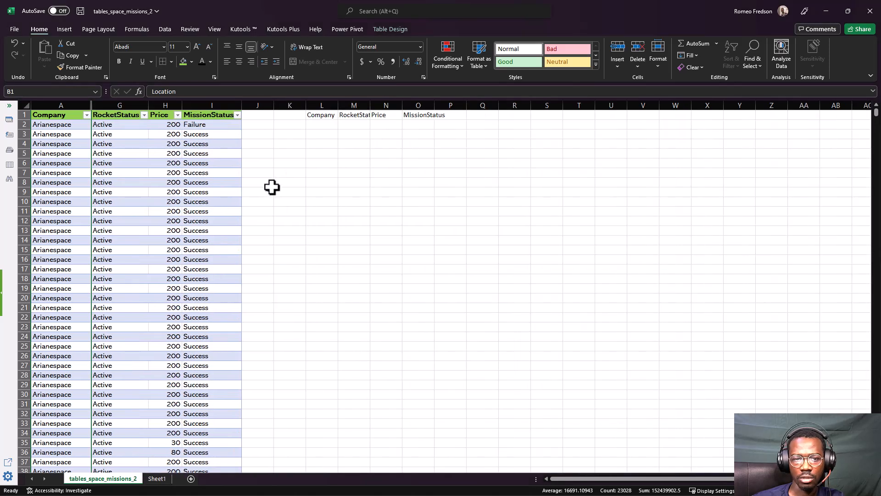
Widen column M so that its RocketStatus header fits
left_click(309, 172)
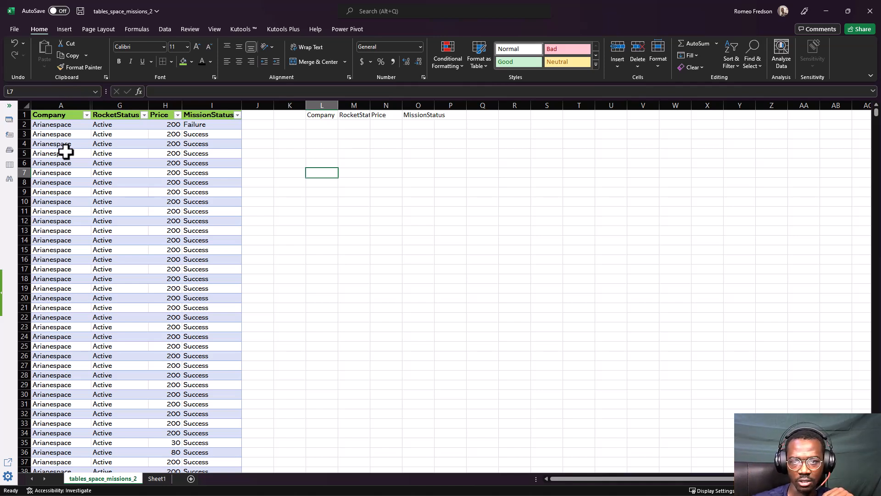
left_click(293, 124)
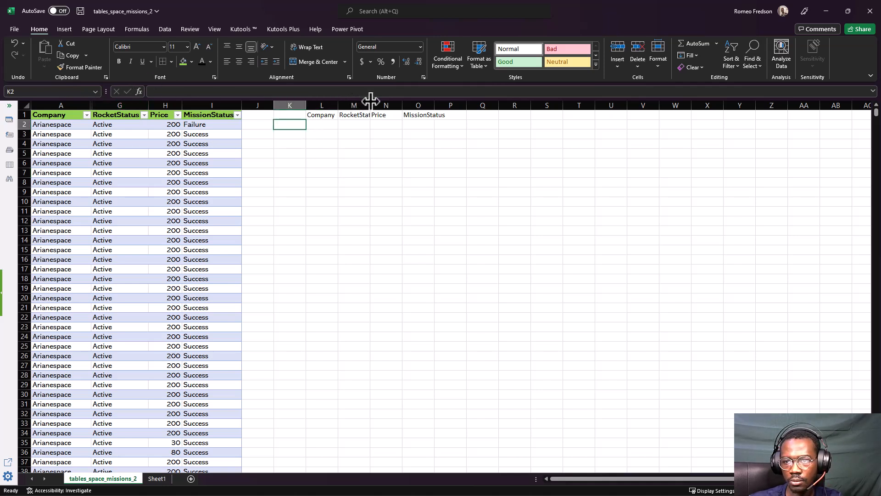
left_click_drag(371, 100, 383, 100)
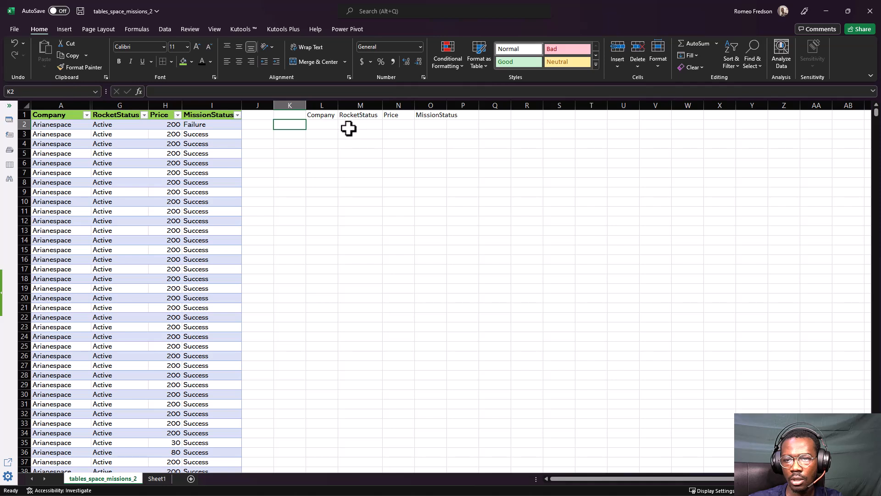
List the unique companies under the new Company header by entering =UNIQUE(A:A) in cell L2
left_click(307, 120)
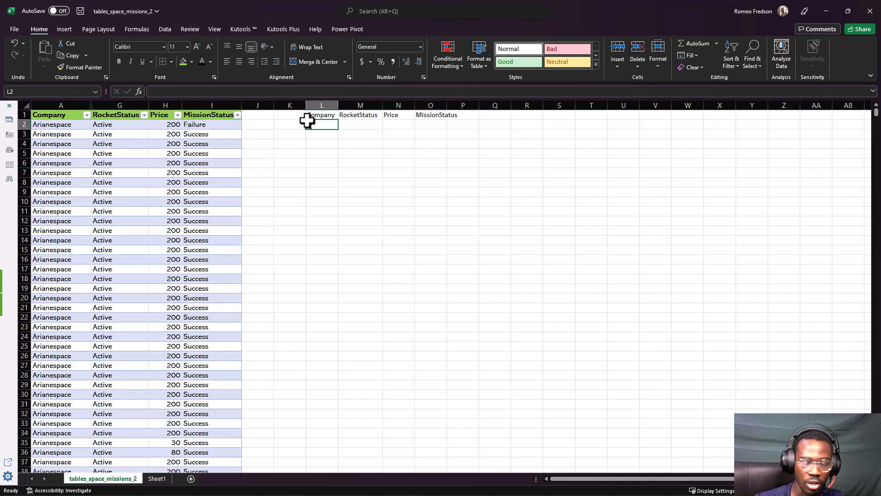
type("=uniqu")
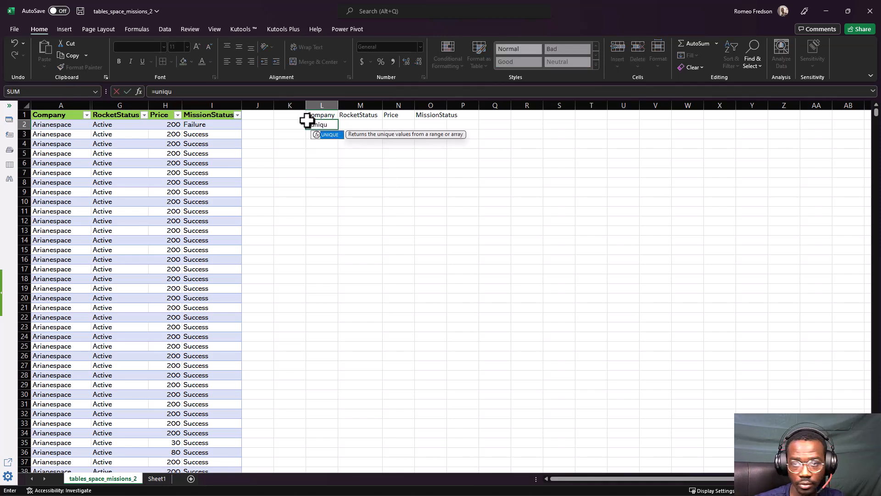
type("e")
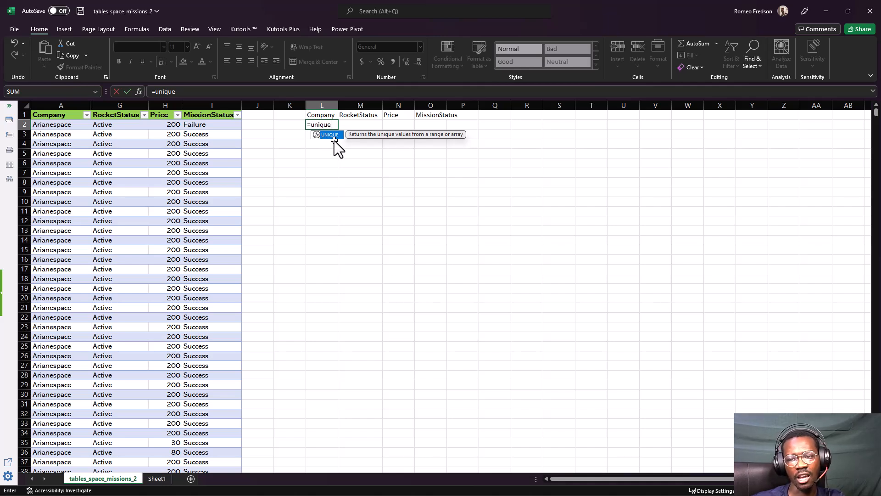
key("Tab")
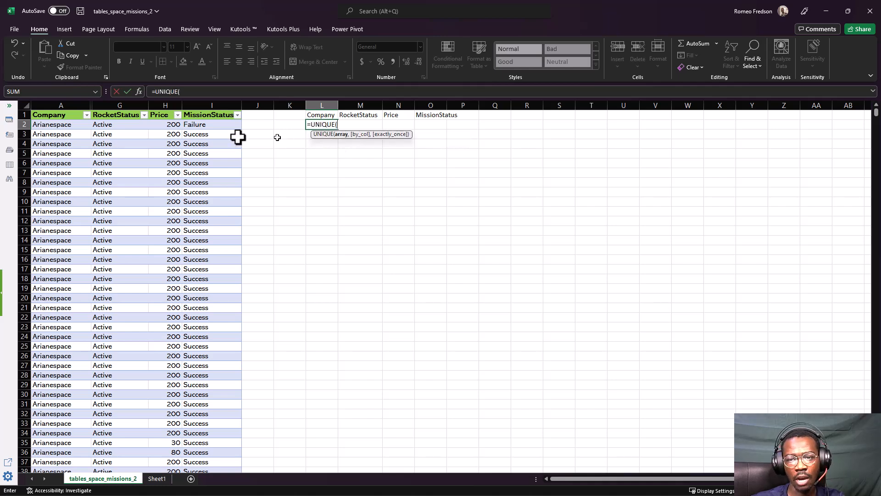
left_click(60, 105)
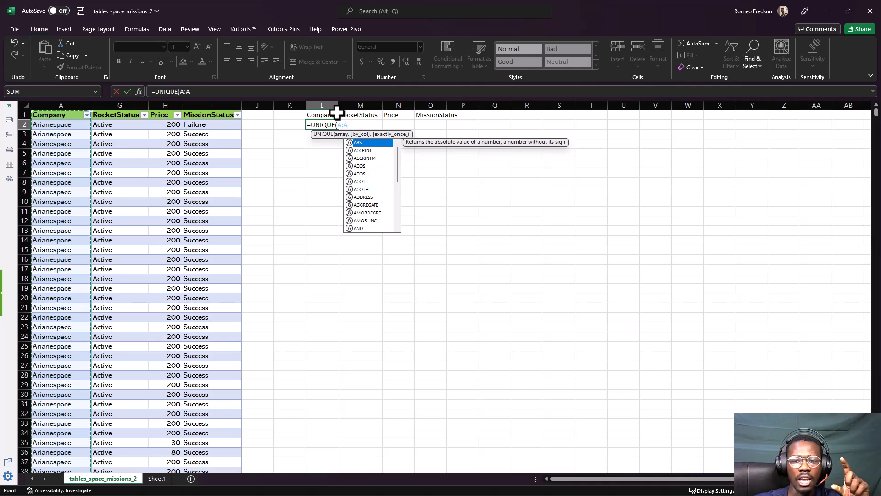
left_click(44, 103)
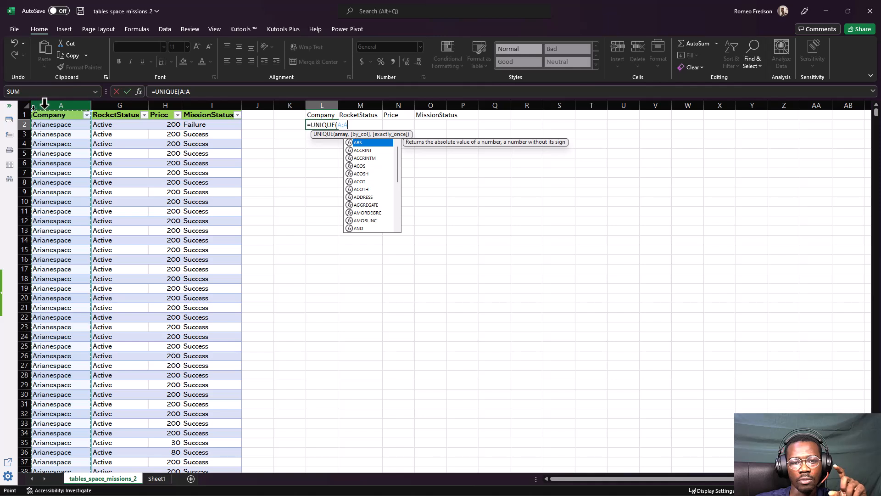
left_click(47, 106)
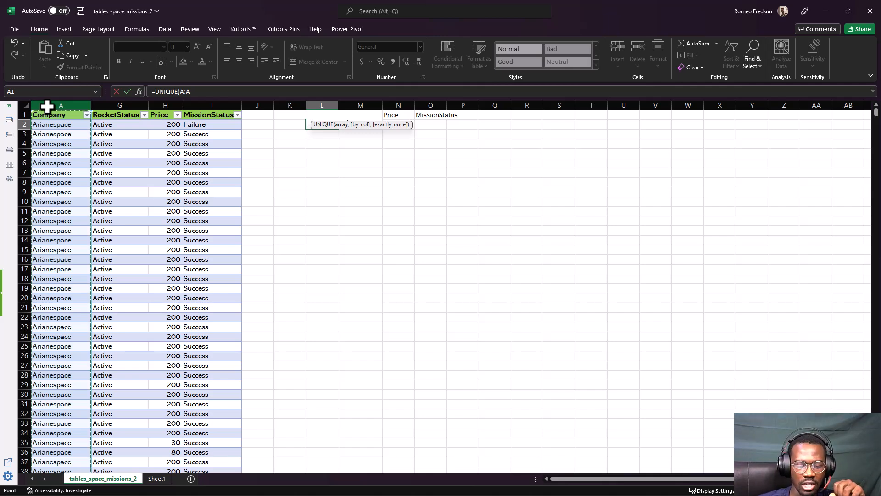
key("Return")
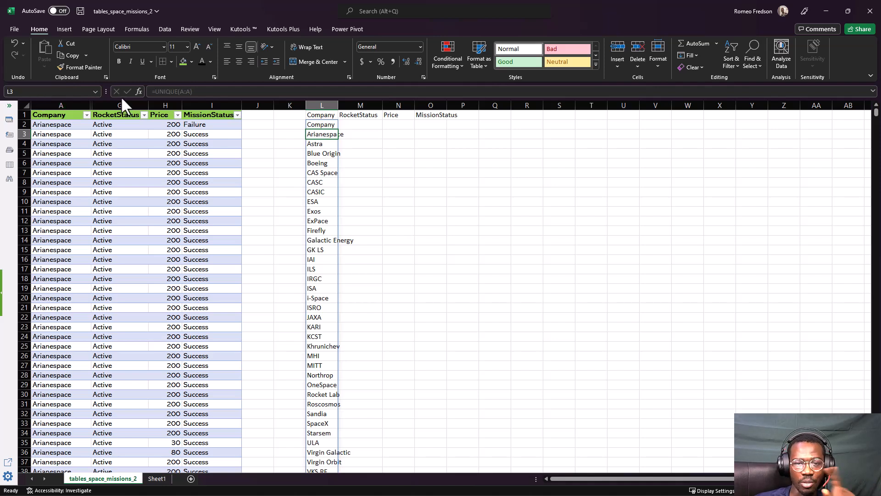
left_click(315, 124)
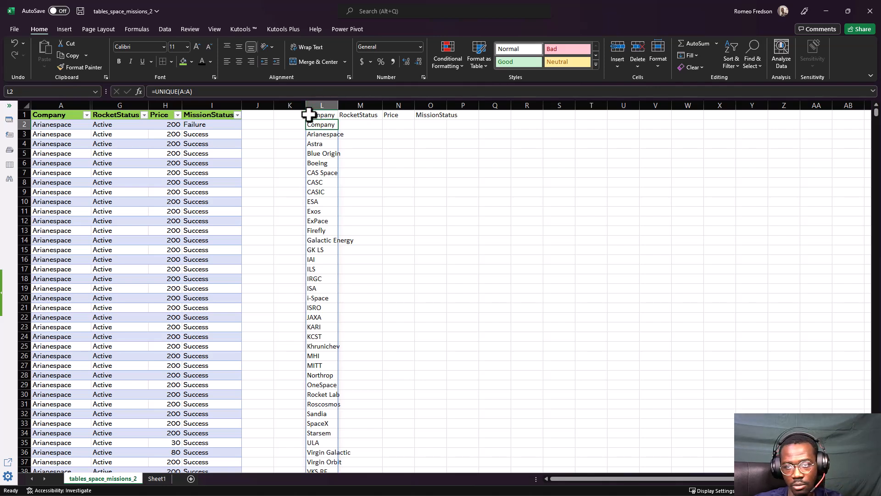
Delete the header cells L1 to O1, shifting the cells below them up
left_click_drag(309, 114, 446, 117)
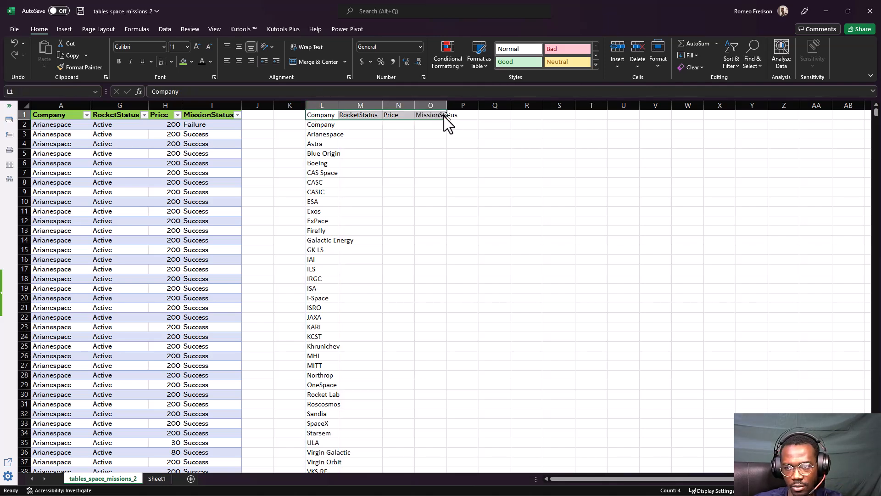
right_click(434, 115)
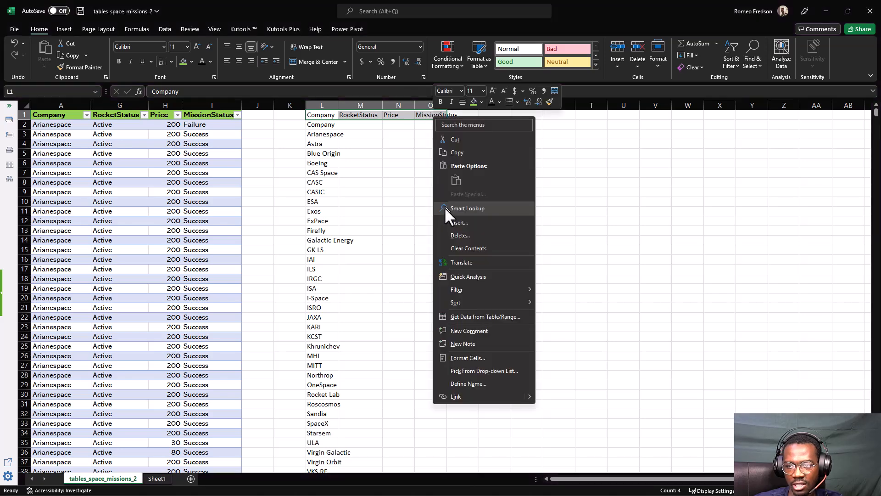
key("Escape")
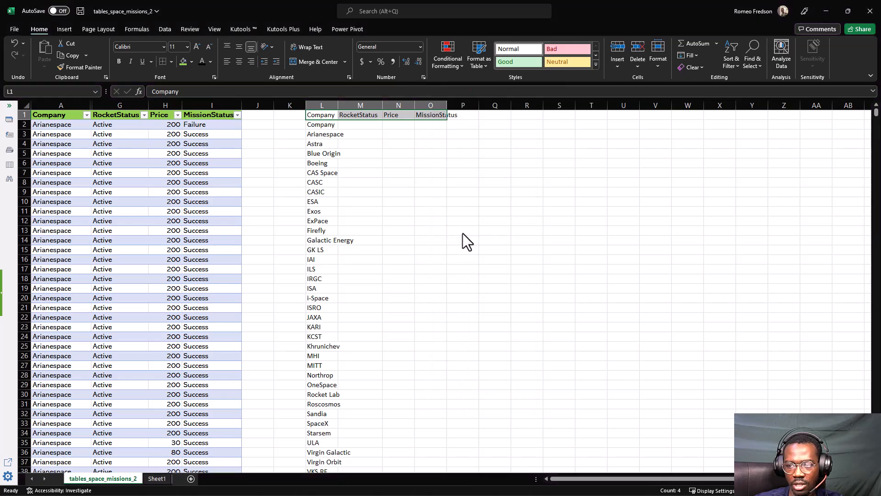
key("ctrl+minus")
left_click(439, 235)
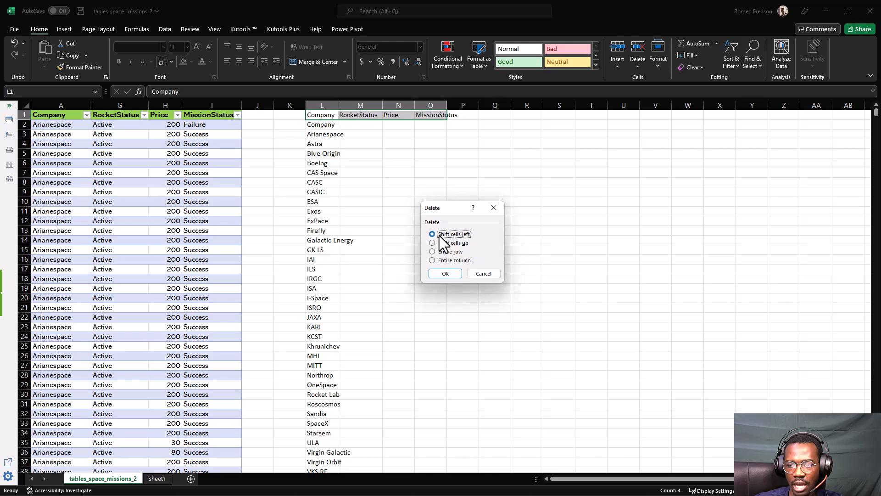
left_click(439, 243)
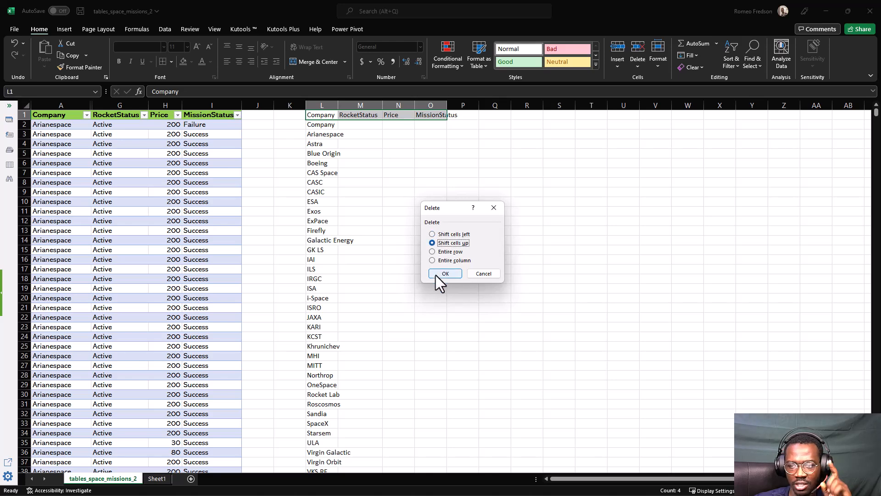
left_click(436, 275)
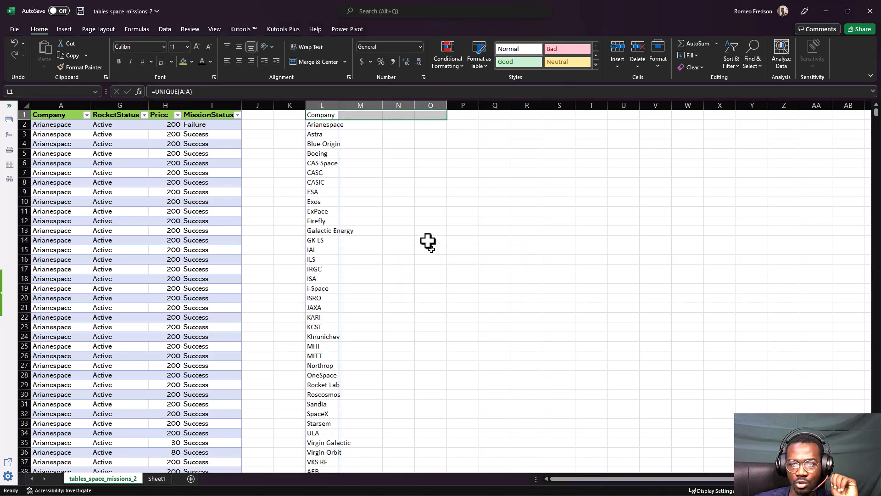
Auto-fit column L to the width of its unique company names
left_click(379, 176)
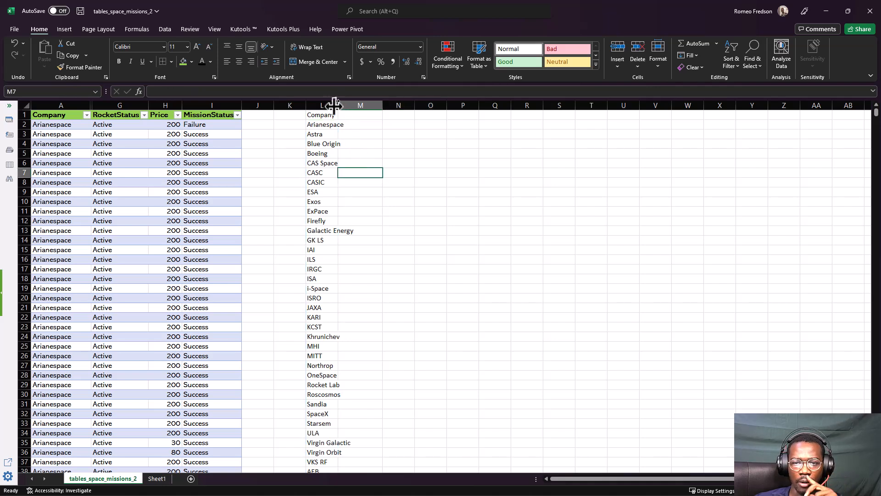
left_click(330, 115)
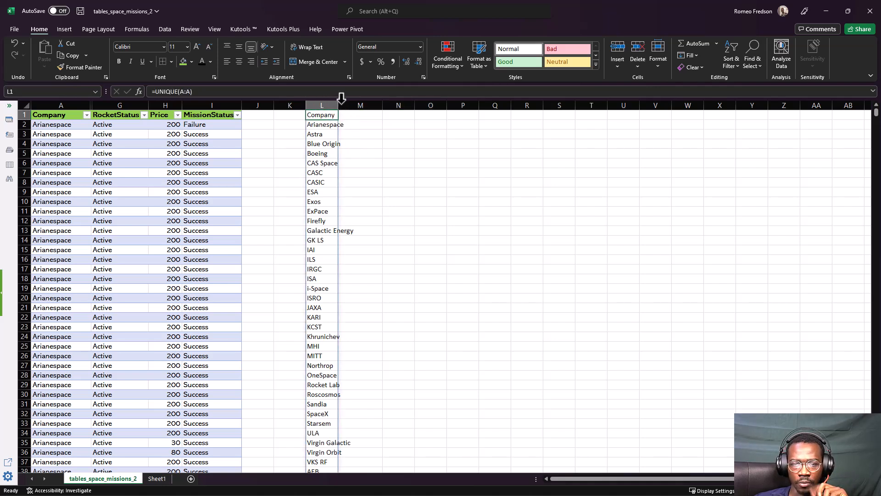
double_click(336, 105)
Try listing the unique rocket statuses by entering =UNIQUE(G:G) in cell M1
left_click(388, 114)
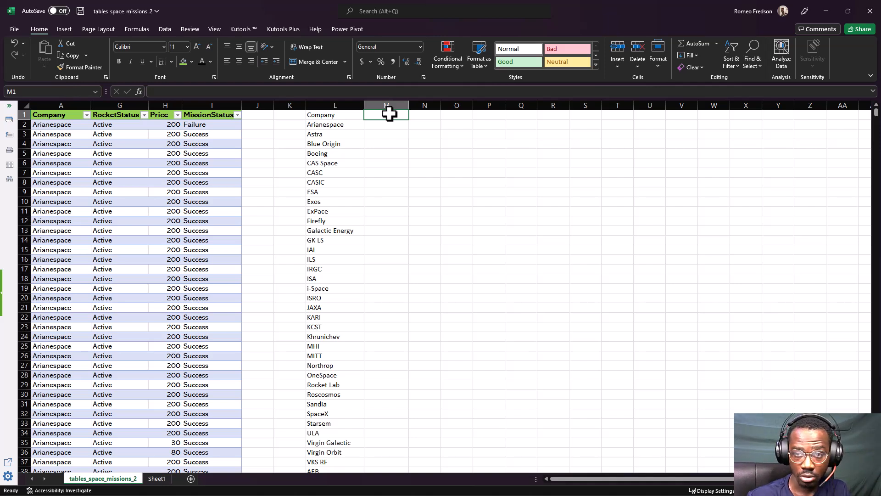
type("=")
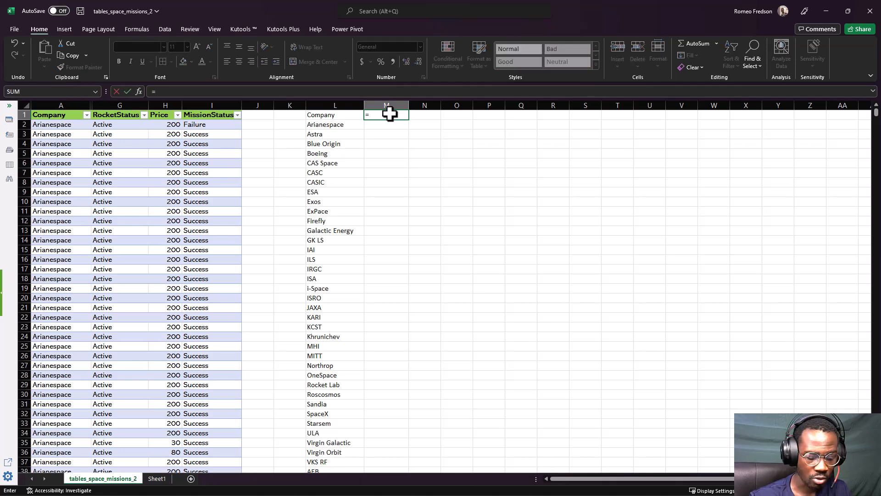
type("unique")
key("Tab")
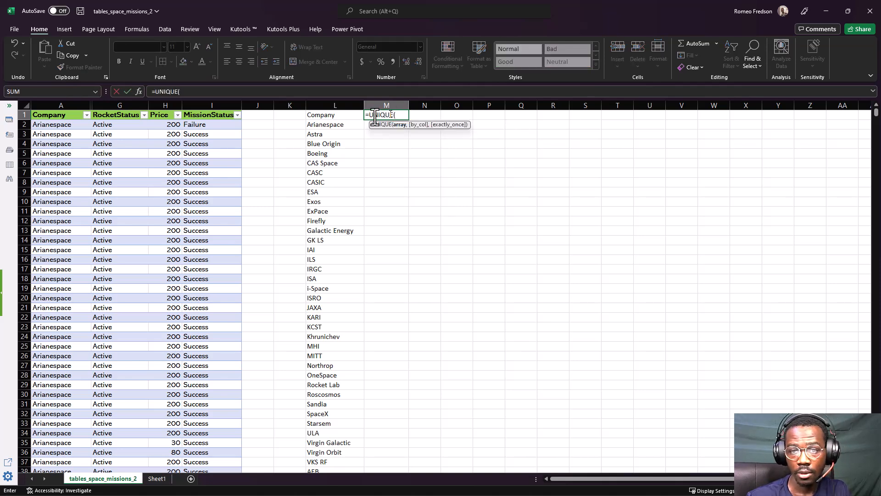
left_click(103, 105)
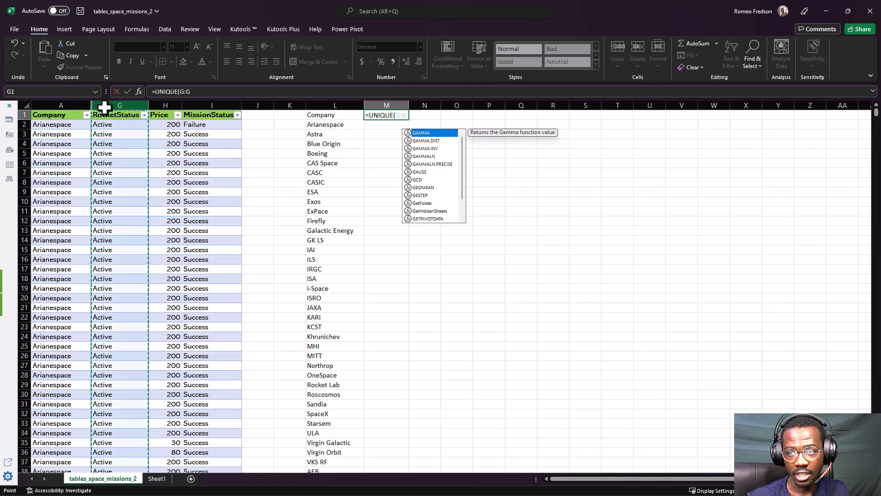
key("Return")
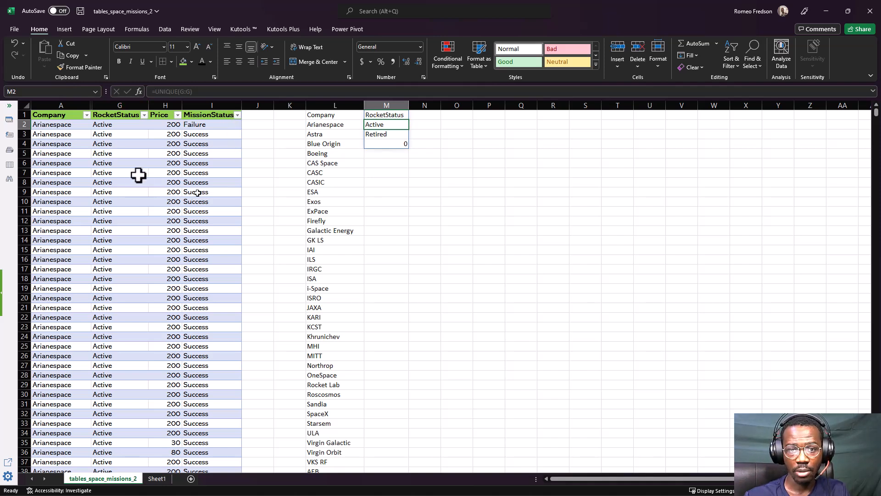
Compare the RocketStatus filter's options with the unique values listed in column M
left_click(144, 115)
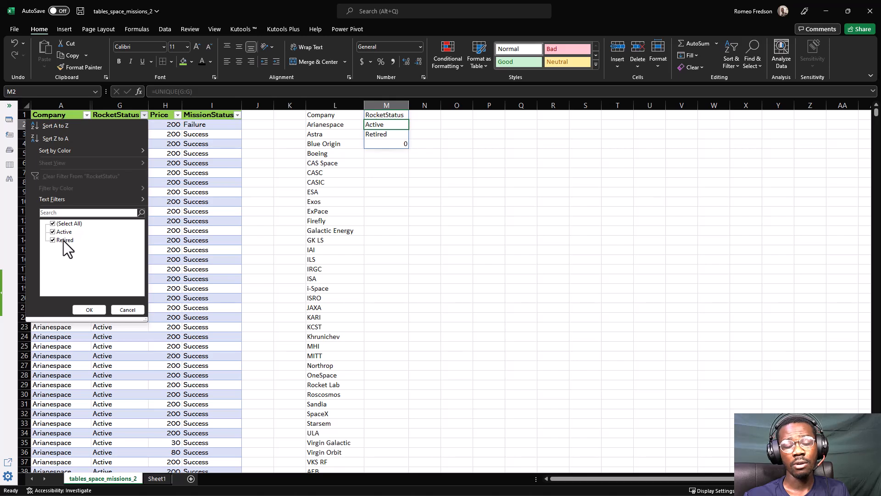
left_click(415, 154)
left_click(393, 145)
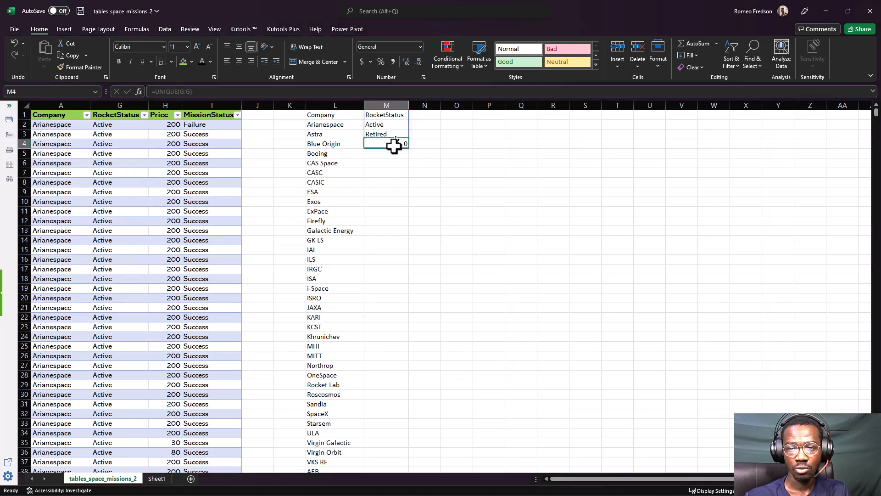
left_click_drag(393, 148, 393, 130)
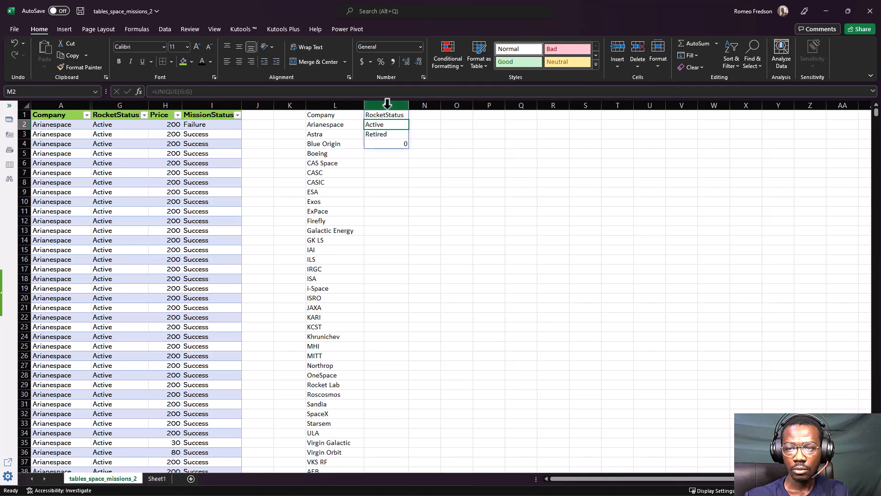
Clear column M and enter the header RocketStatus in cell M1
left_click_drag(387, 105, 386, 121)
key("Delete")
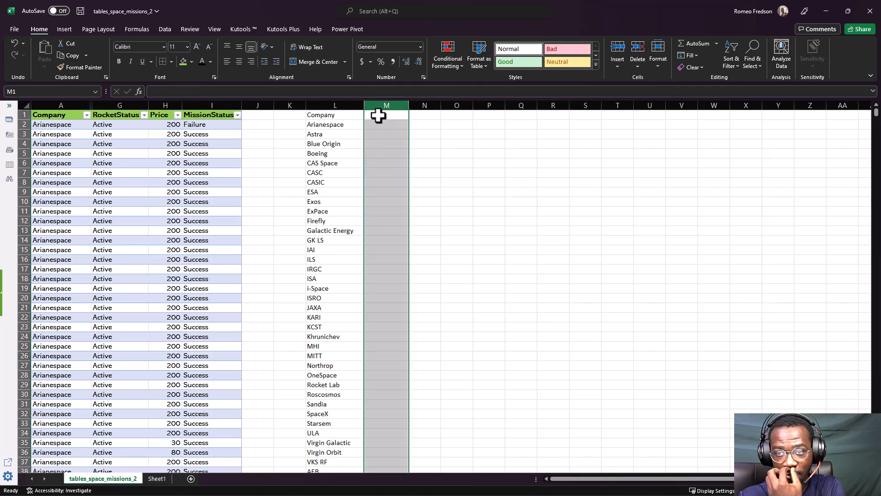
left_click(377, 116)
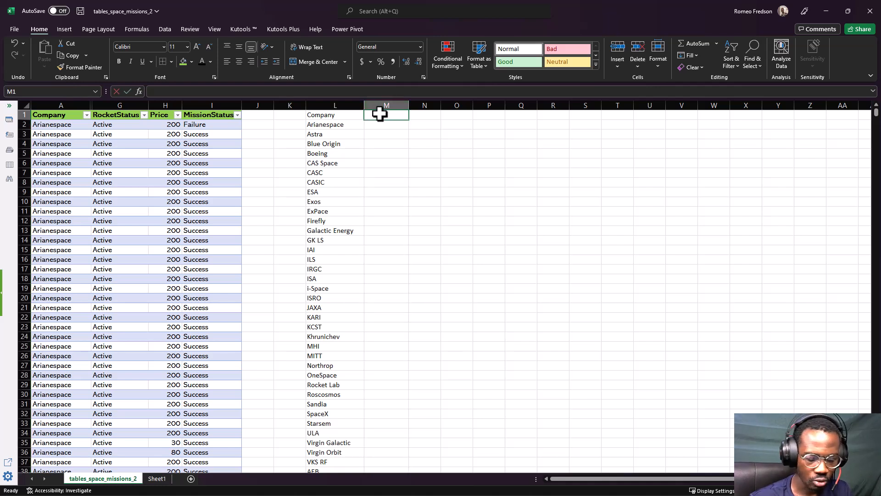
type("Rocket")
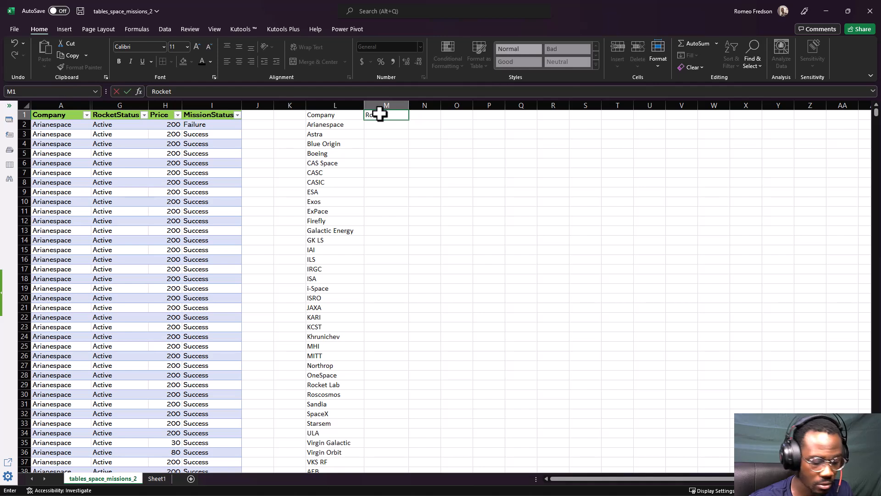
type("Status")
key("Return")
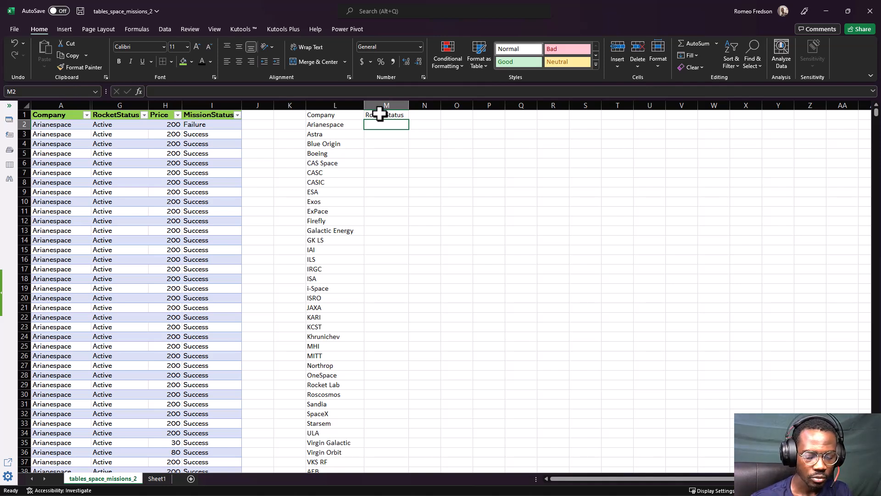
type("=")
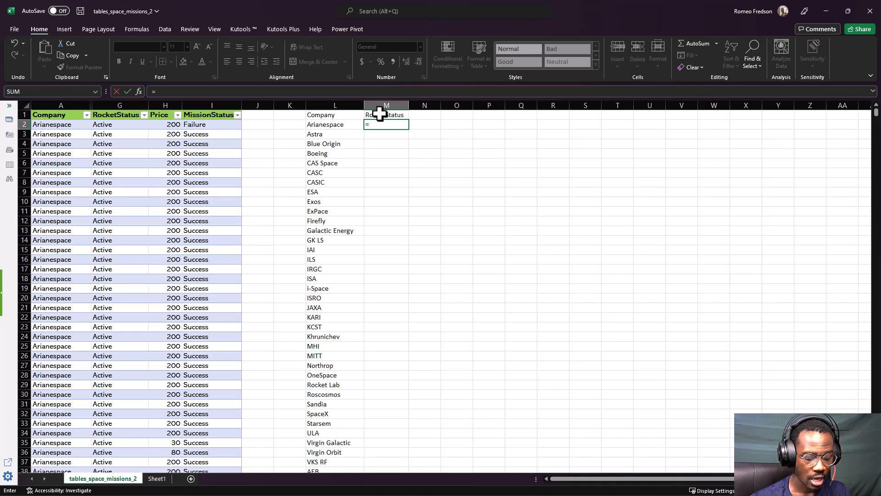
type("ind")
key("Tab")
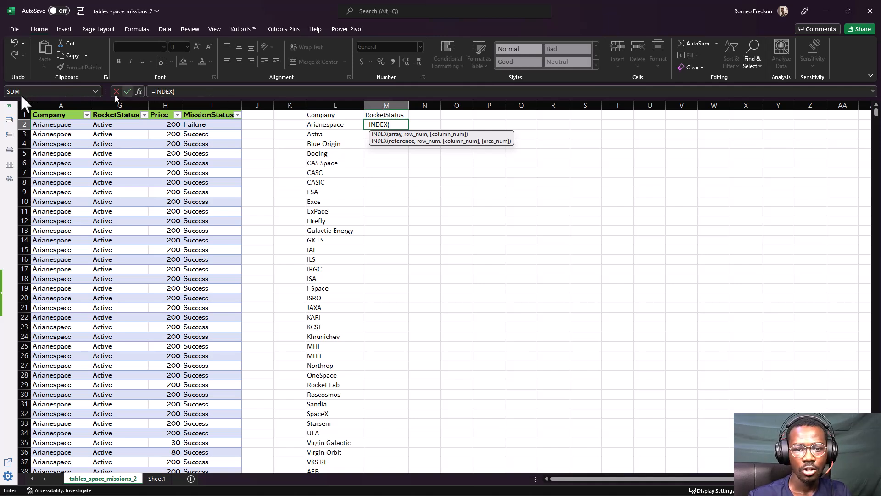
left_click(35, 100)
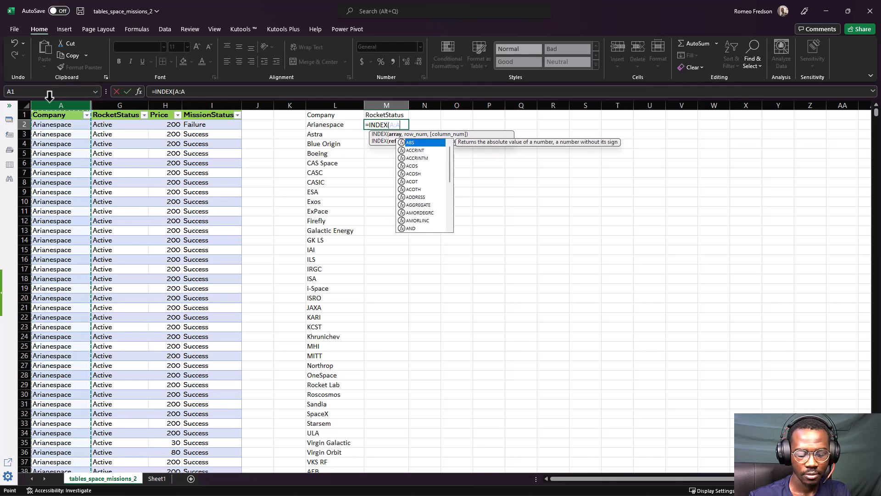
type(",")
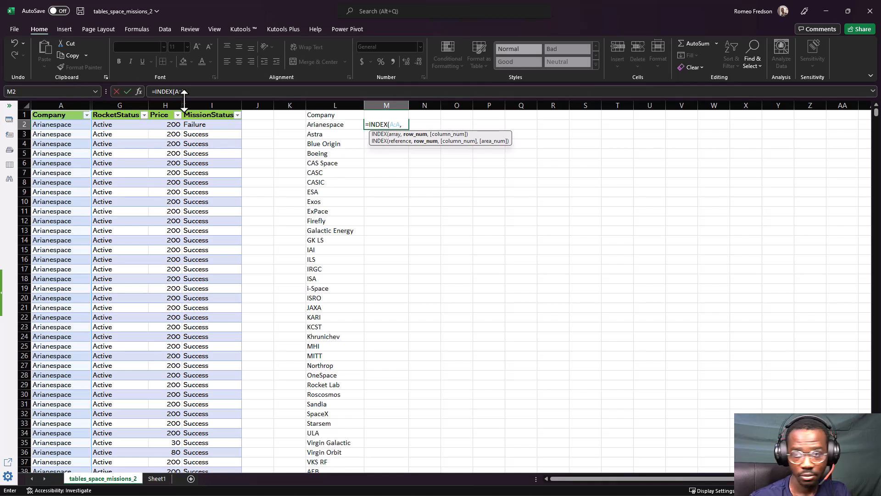
type("MATCH(")
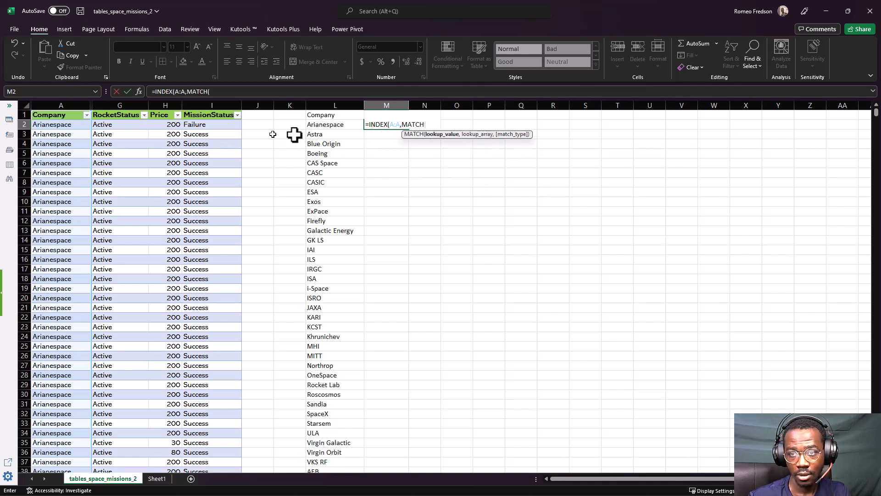
left_click(314, 124)
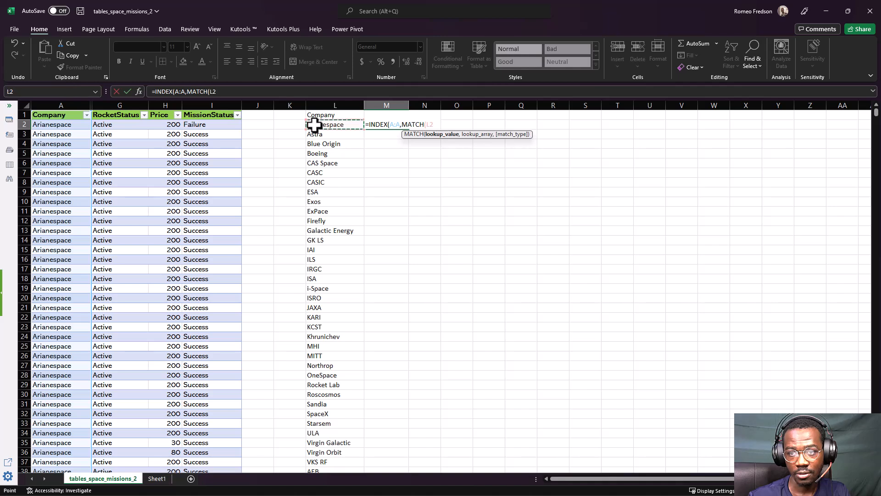
key("Escape")
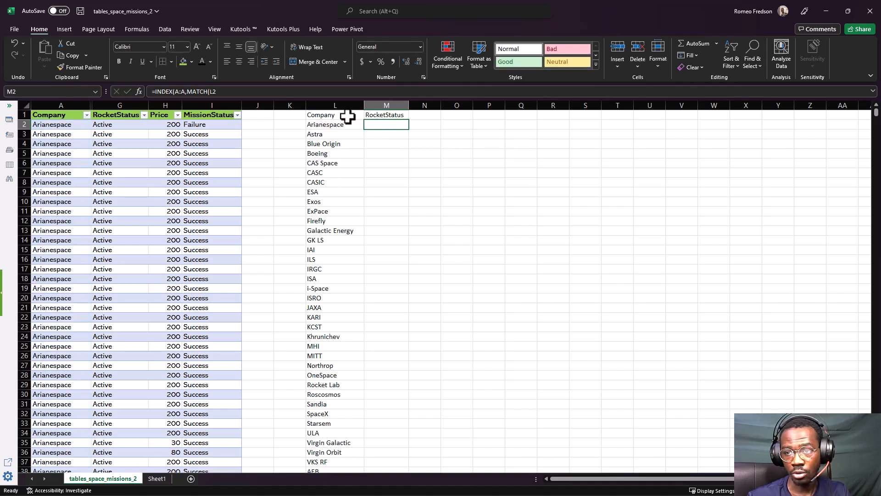
Try entering an INDEX formula on column G with a nested MATCH in cell M2
type("=index(")
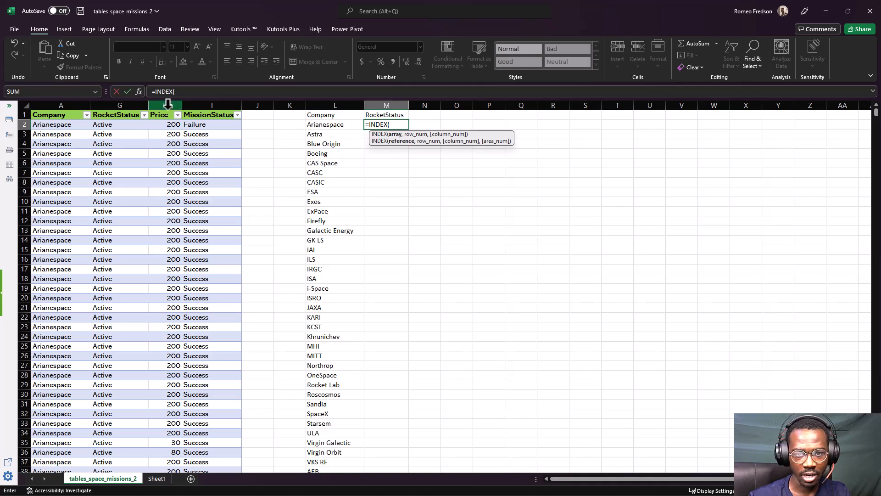
left_click(123, 104)
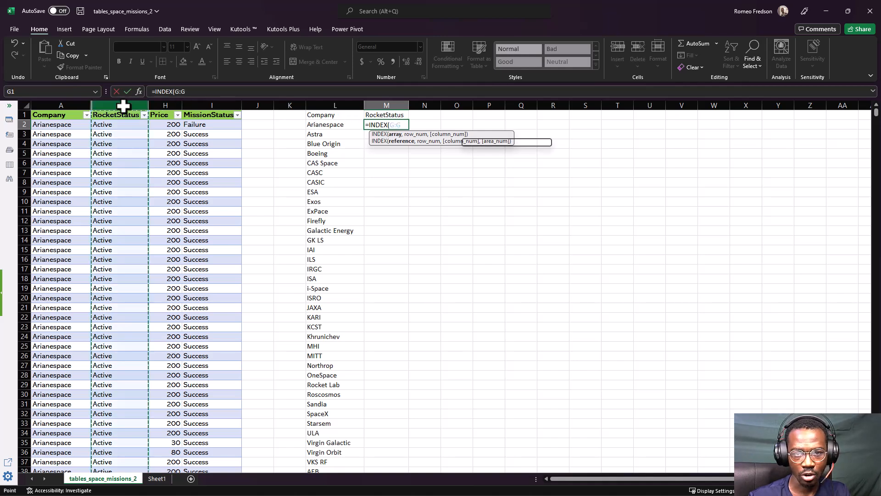
type(",mat")
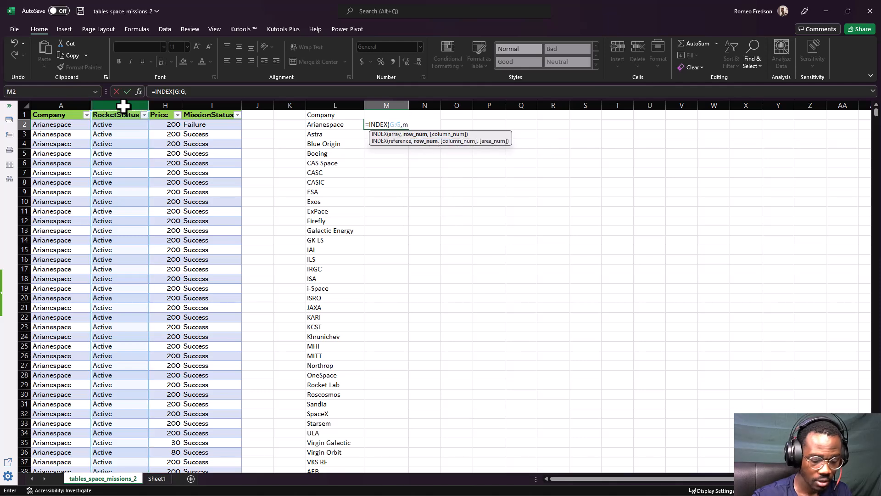
key("Tab")
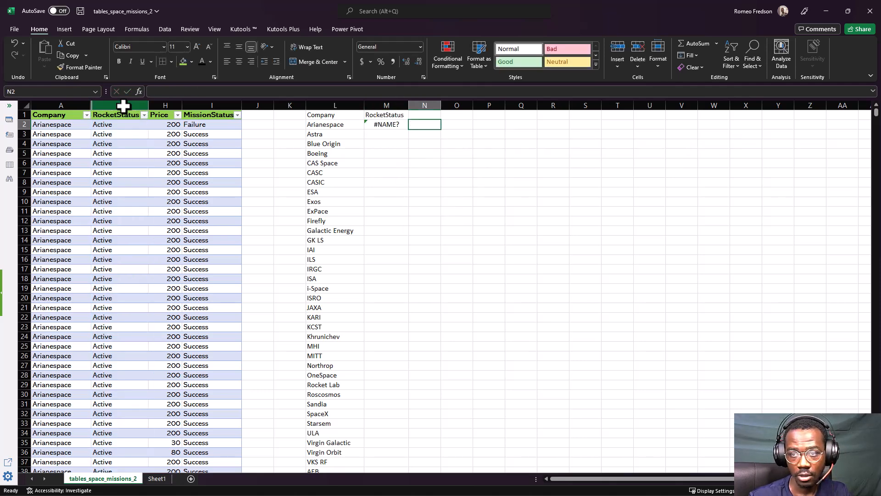
Try re-entering the lookup in cell M2 as =INDEX(G:G,match)
key("Left")
type("=inde")
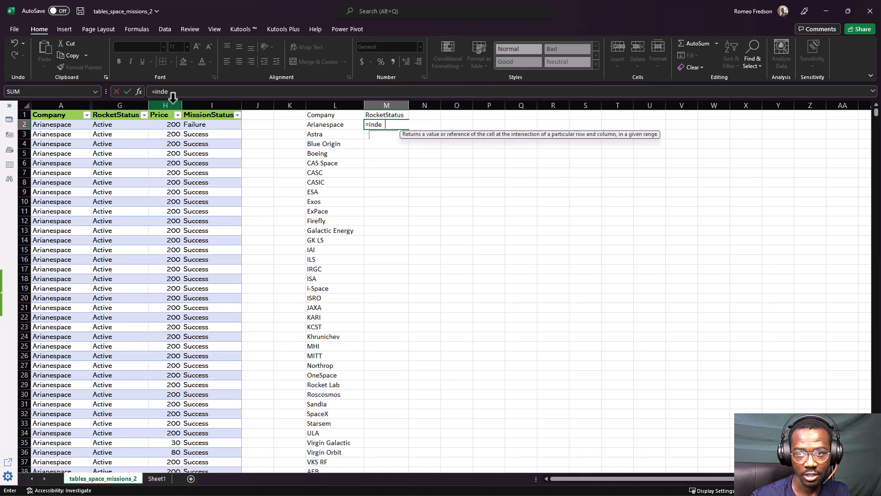
key("Tab")
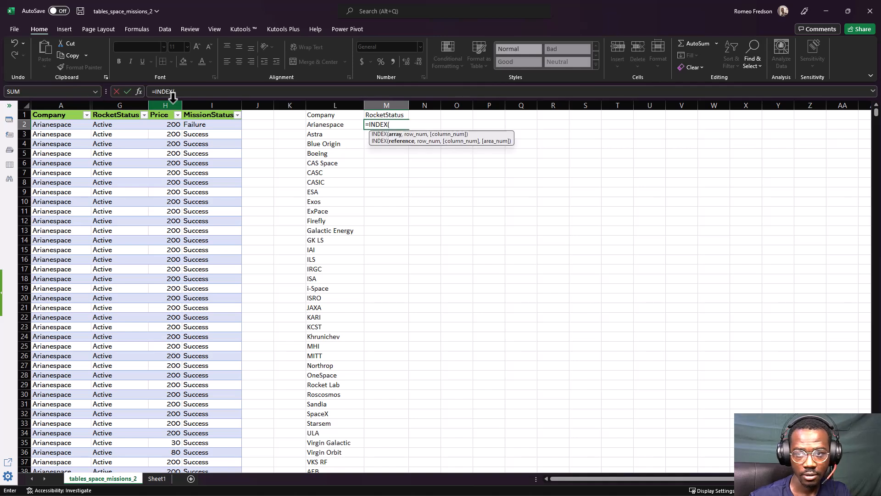
left_click(109, 102)
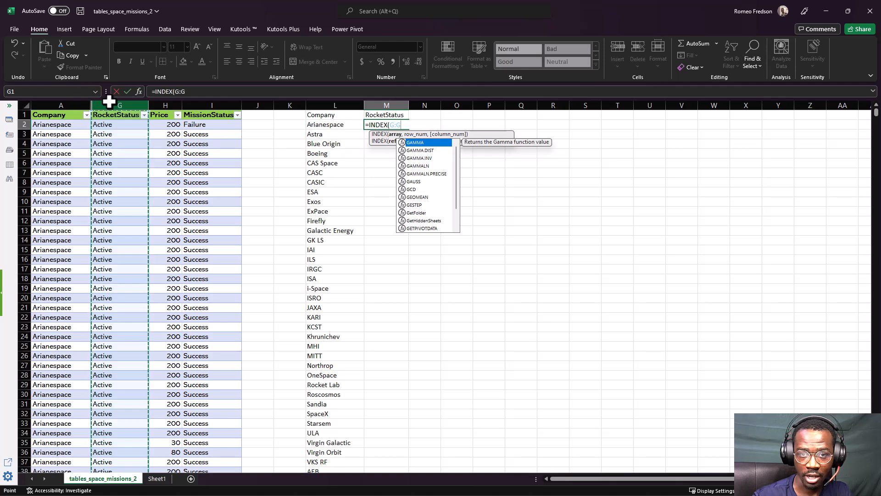
type(",match")
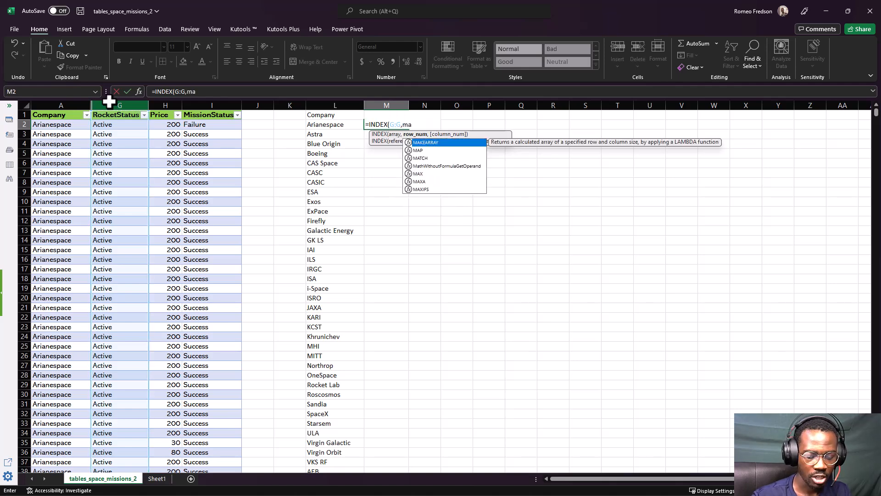
key("Tab")
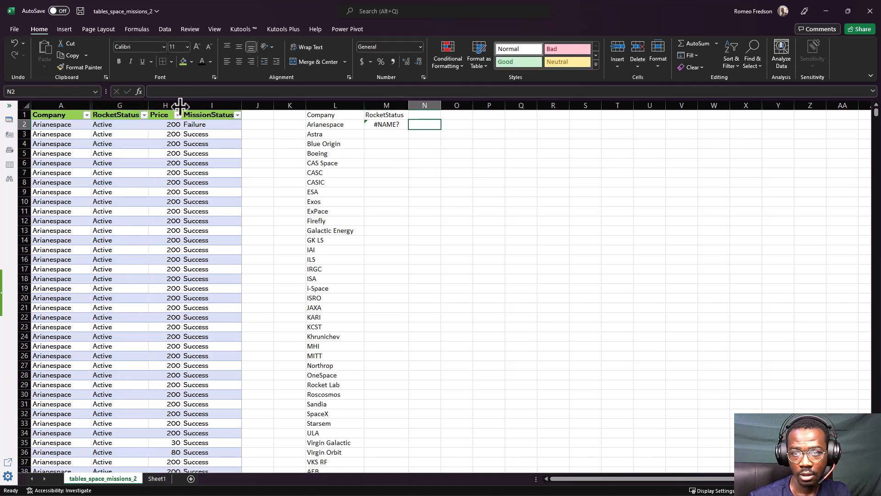
Enter =INDEX(G:G,MATCH(L2,A:A,0)) in cell M2 to look up the first company's RocketStatus by exact match
left_click(370, 124)
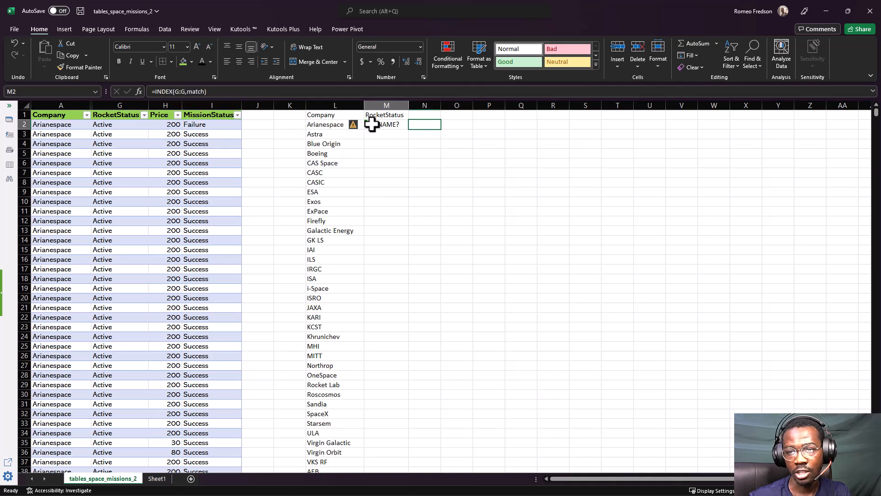
type("=INDEX(")
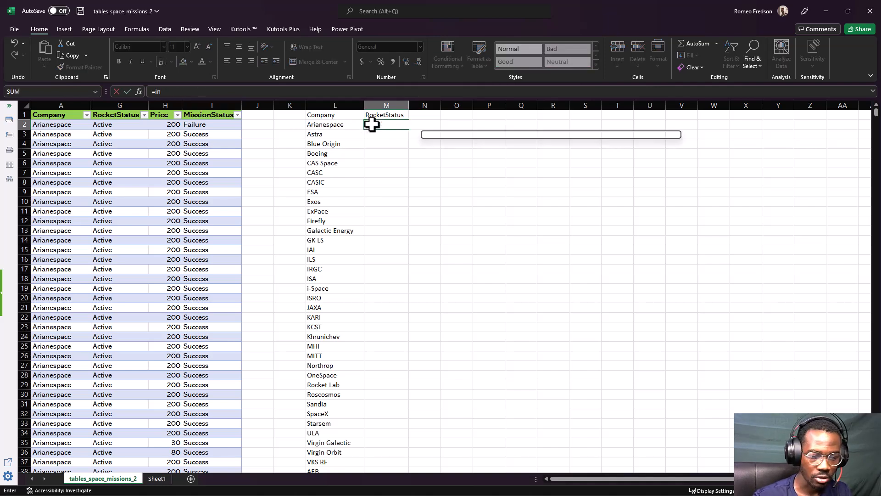
left_click(120, 106)
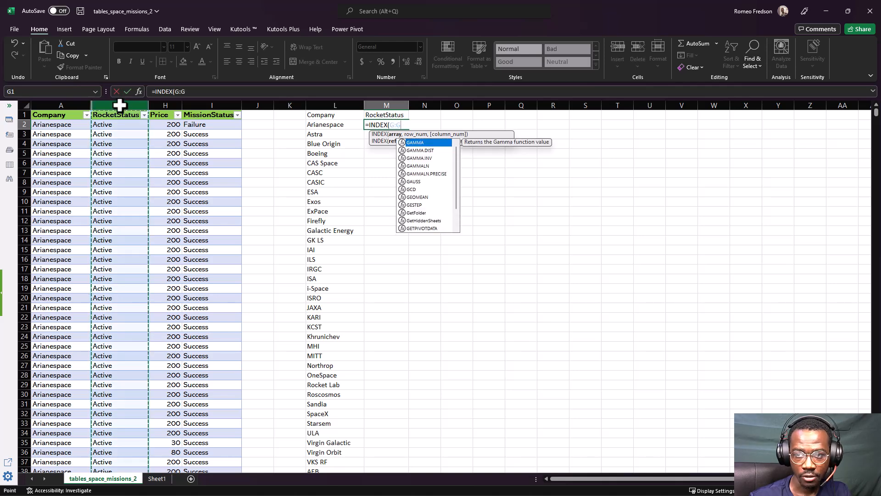
type(",match")
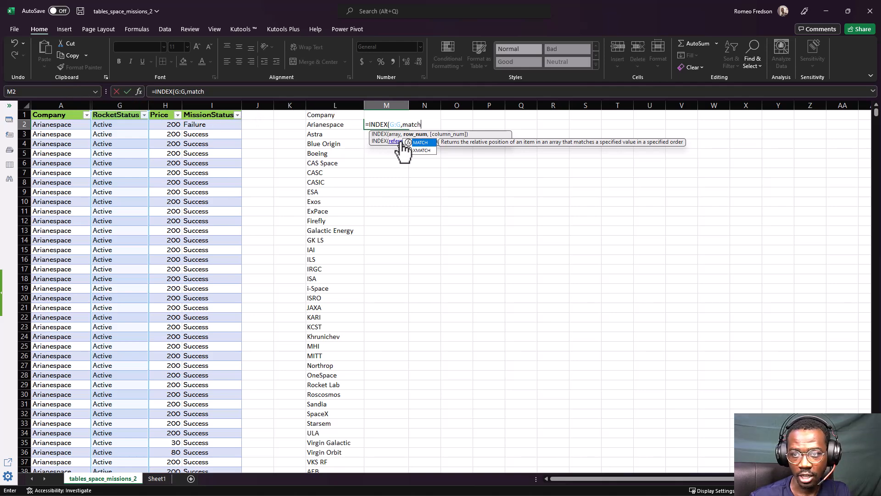
double_click(418, 142)
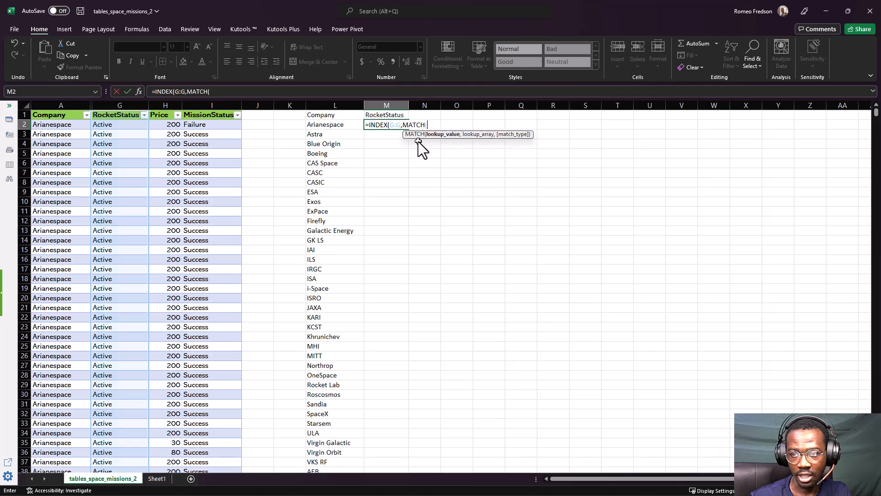
left_click(318, 124)
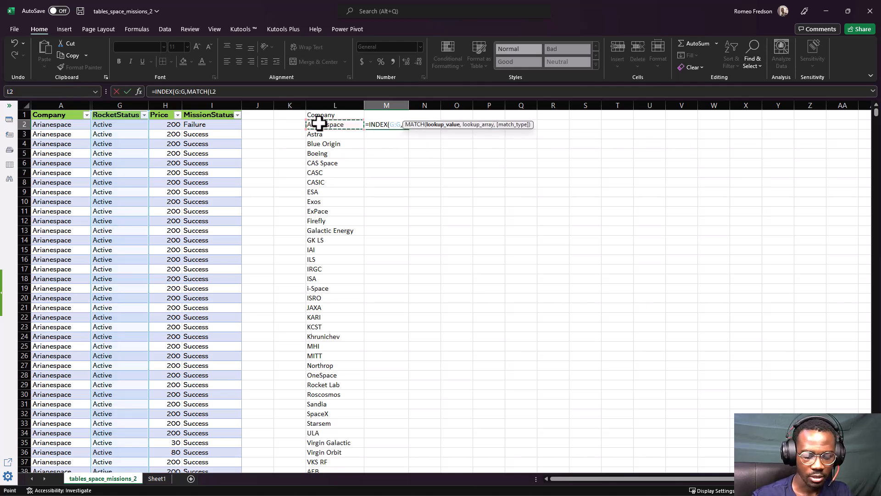
type(",")
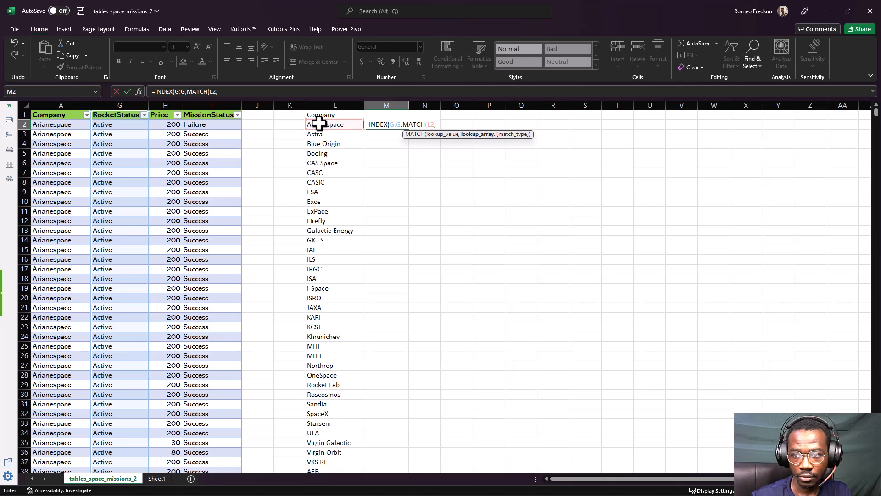
left_click(66, 105)
type(",")
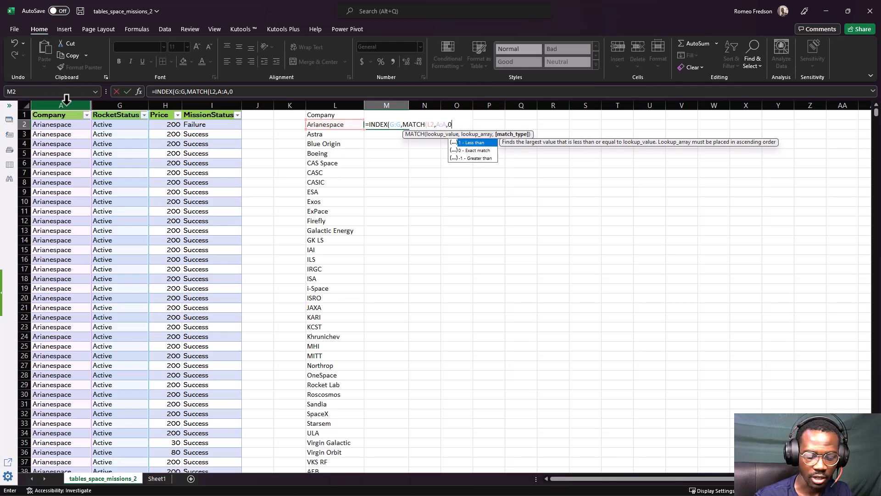
type("0))")
key("Return")
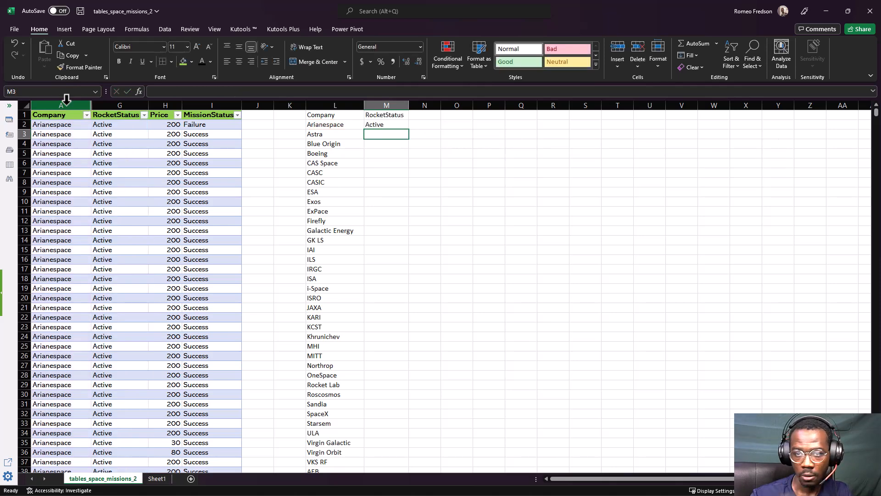
Fill the RocketStatus lookup formula from cell M2 down column M for all listed companies
left_click(367, 125)
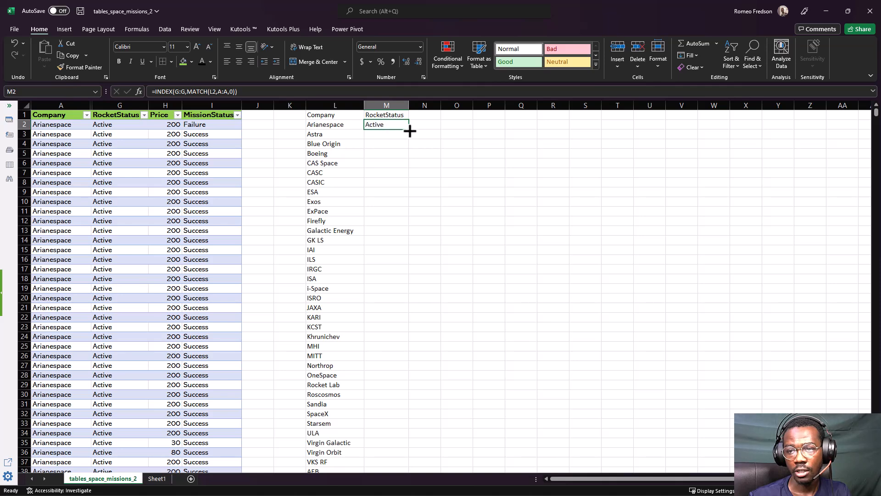
double_click(409, 131)
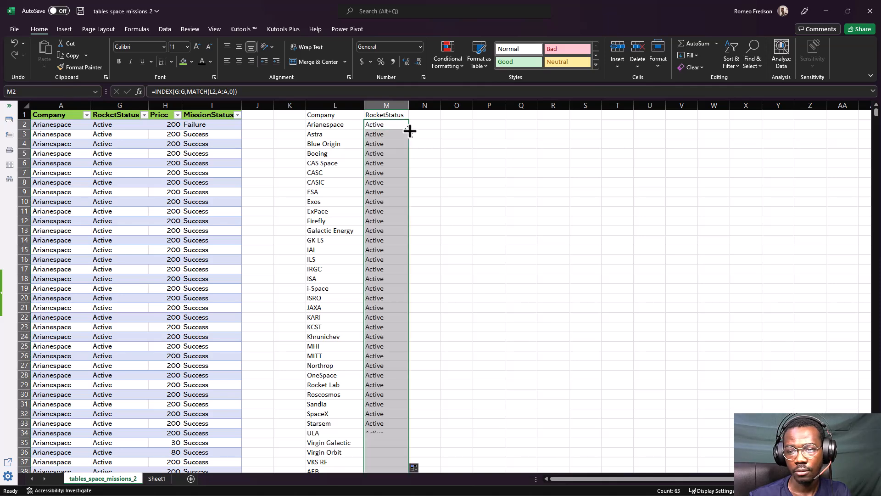
left_click(393, 144)
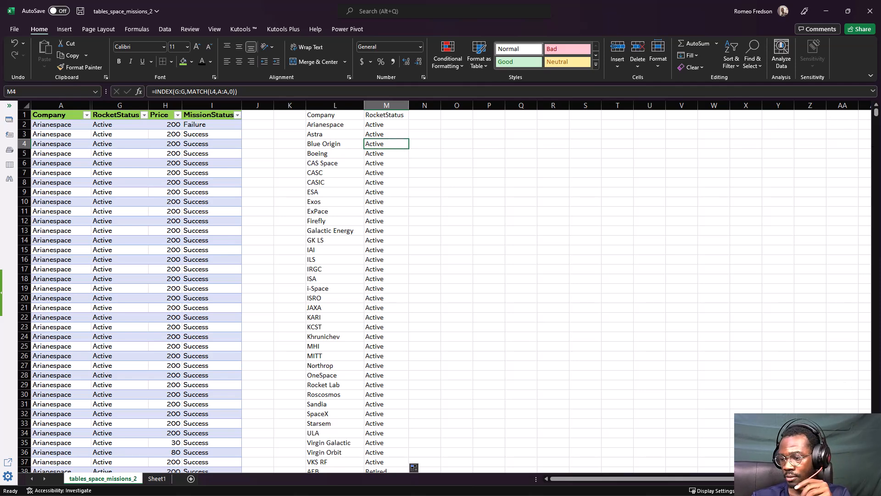
Open the formula in cell M2 to examine its INDEX and MATCH arguments
left_click(852, 490)
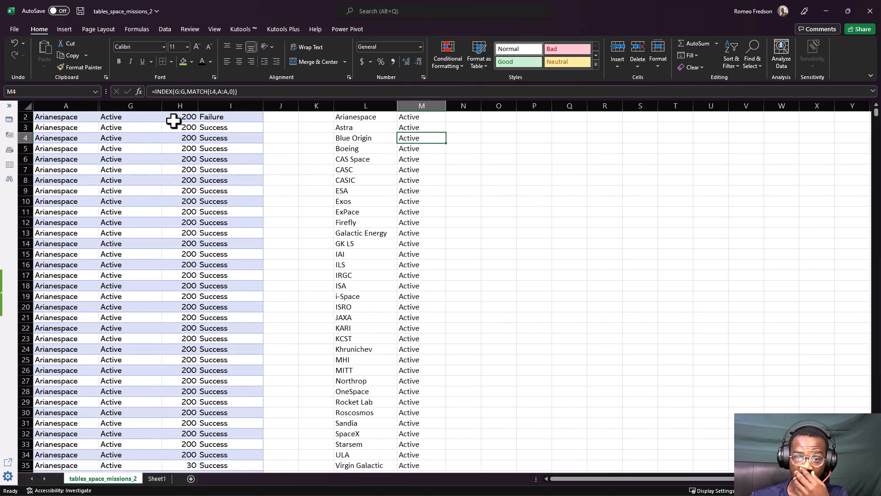
scroll(286, 152, "up", 1)
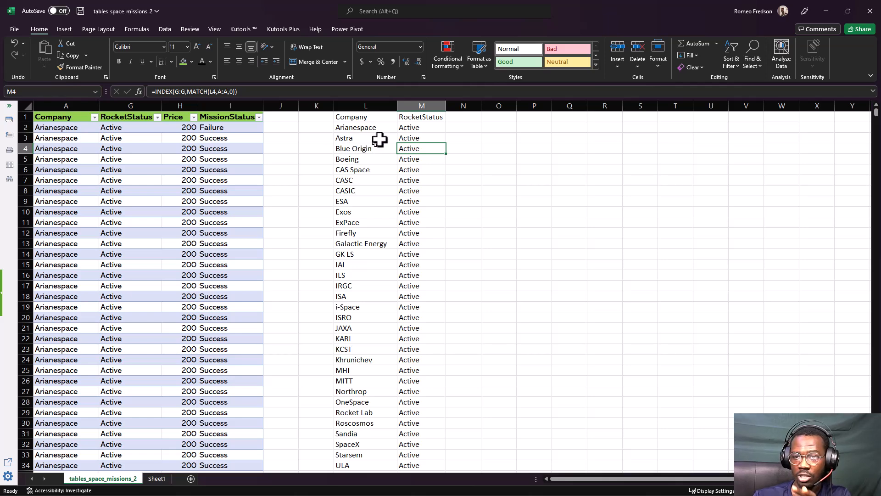
left_click(406, 128)
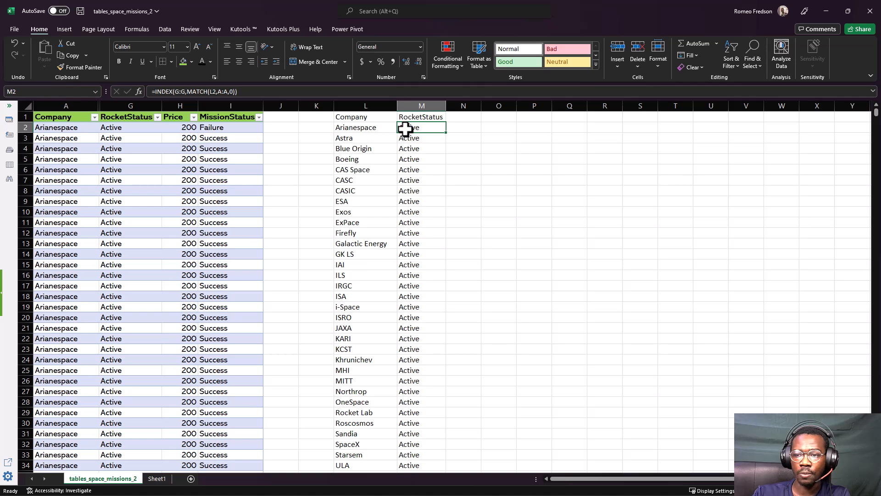
double_click(406, 129)
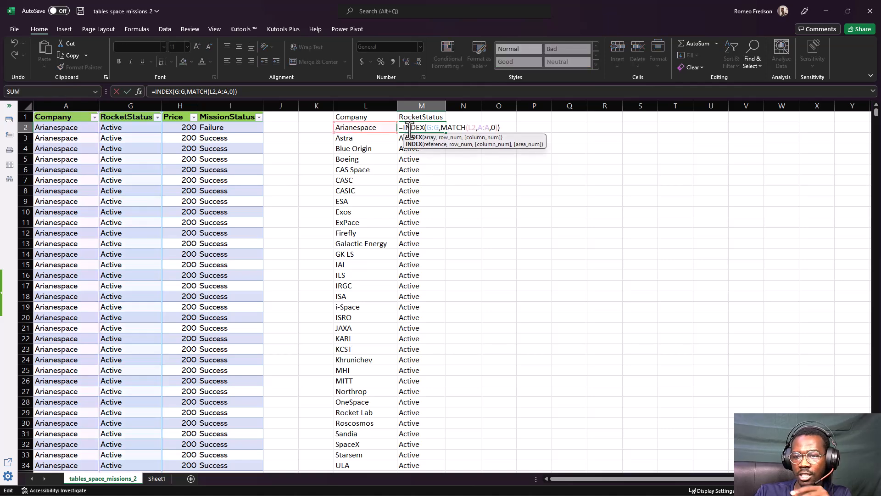
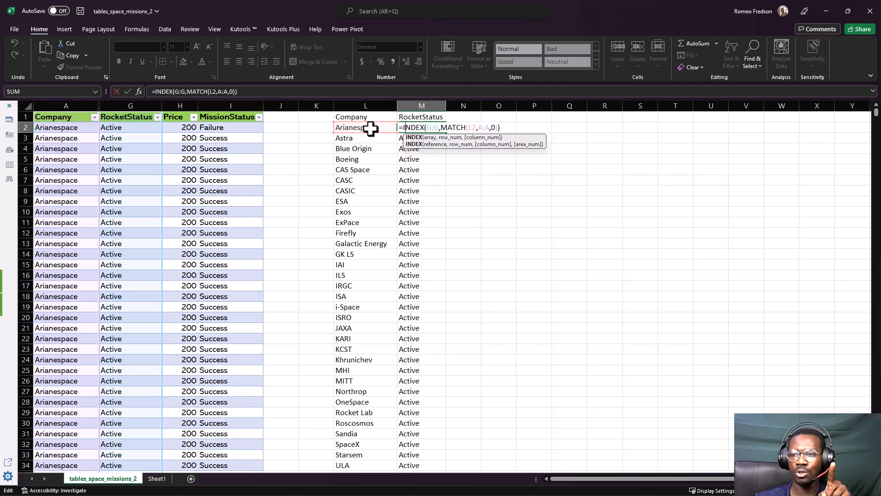
Check the MATCH arguments in cell M2's formula and refill the formula down column M
left_click(473, 127)
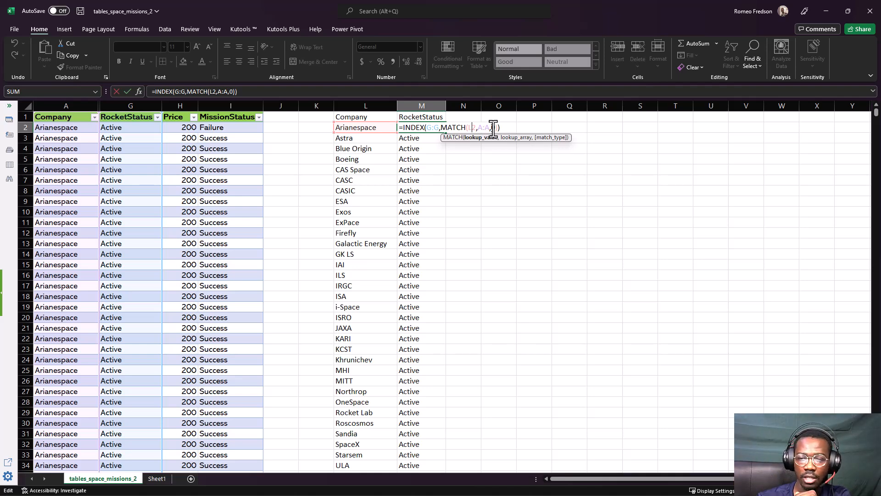
key("Return")
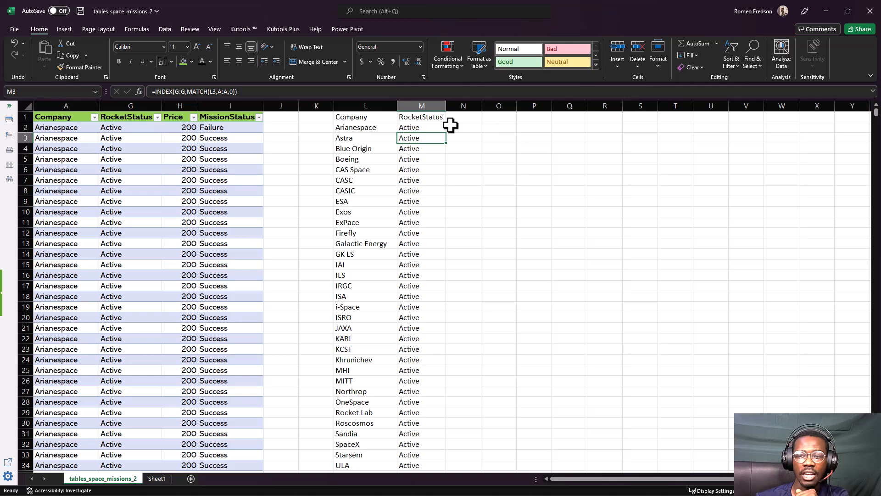
left_click(420, 129)
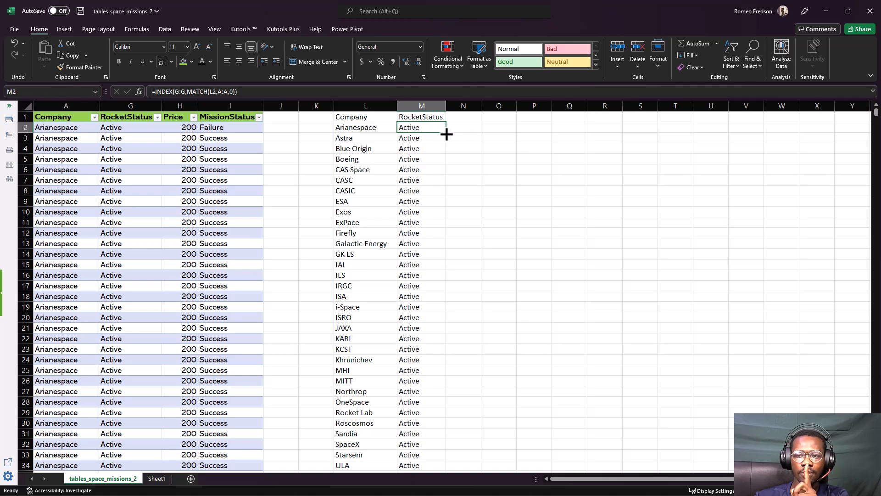
double_click(447, 134)
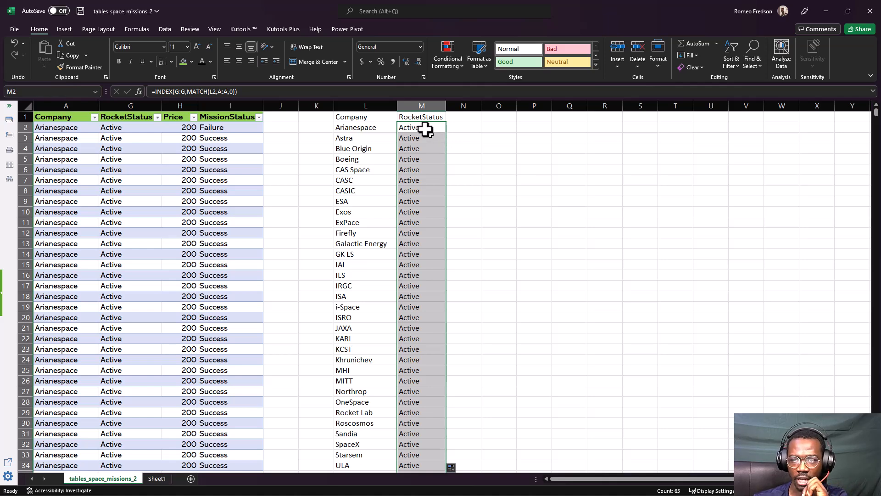
left_click(425, 129)
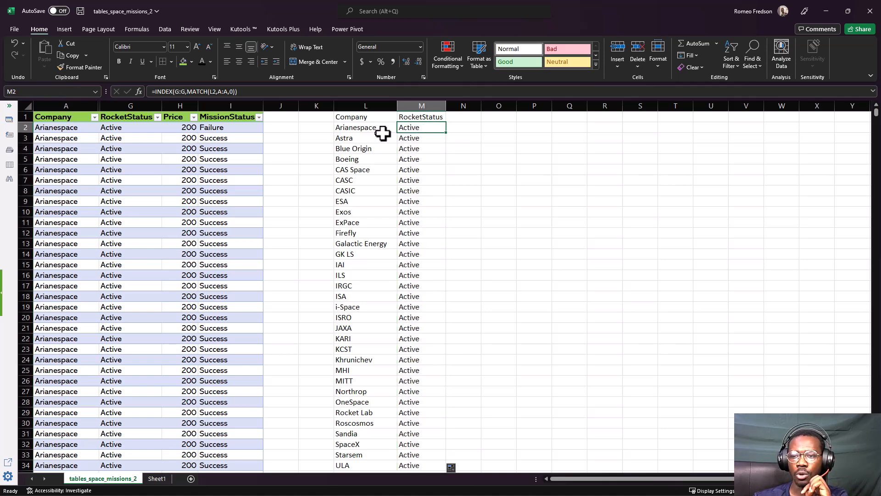
Clear the RocketStatus lookup formulas from column M, from cell M2 downward, keeping the header
left_click(400, 135)
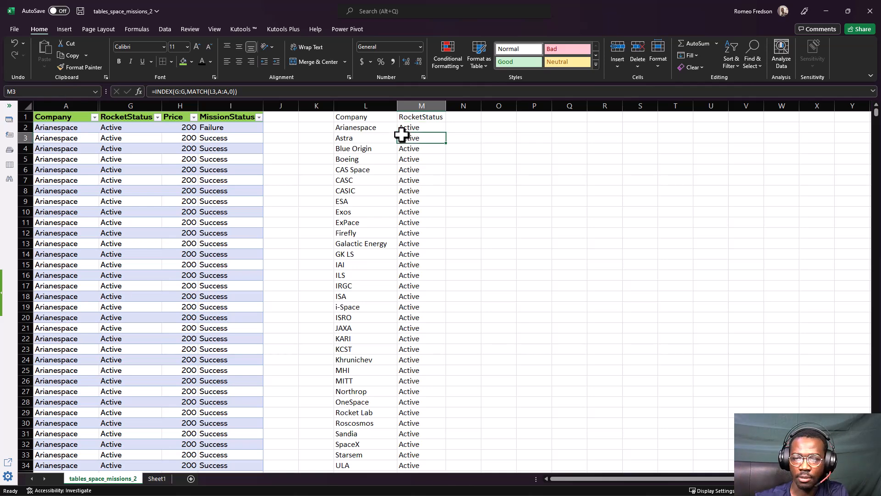
key("ctrl+shift+Down")
key("Delete")
scroll(401, 134, "up", 10)
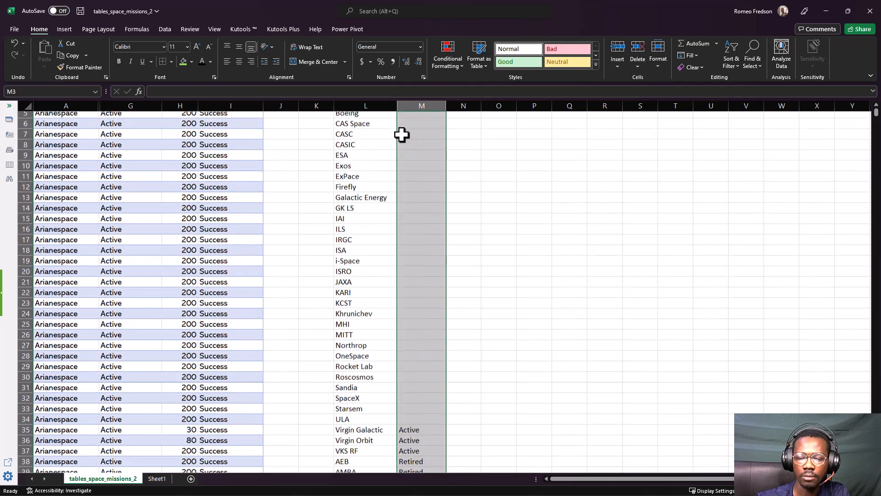
left_click(402, 135)
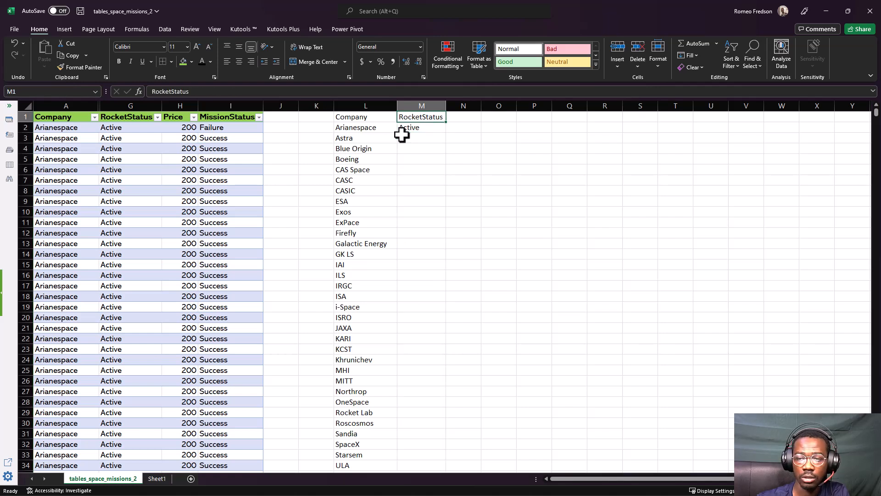
key("Up")
key("Delete")
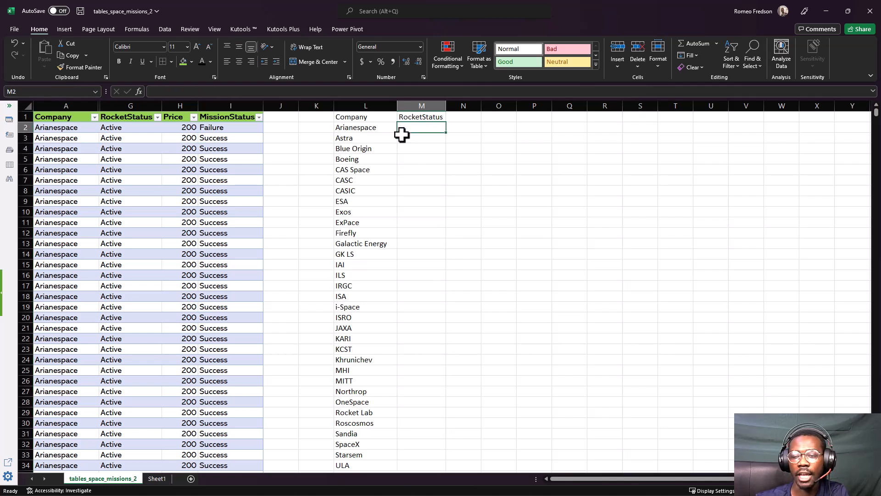
Try to convert range L1:M64 into a table with headers, accepting the conversion of header formulas to static text
left_click(359, 116)
key("ctrl+shift+Down")
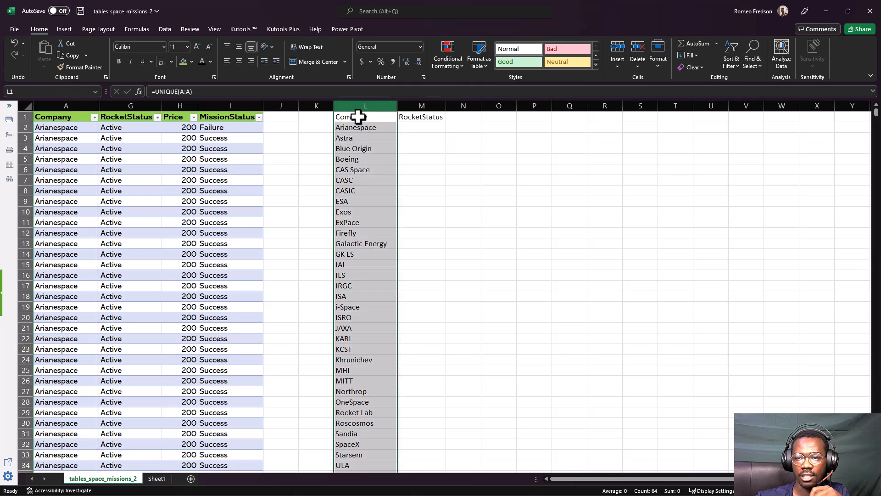
left_click(358, 118)
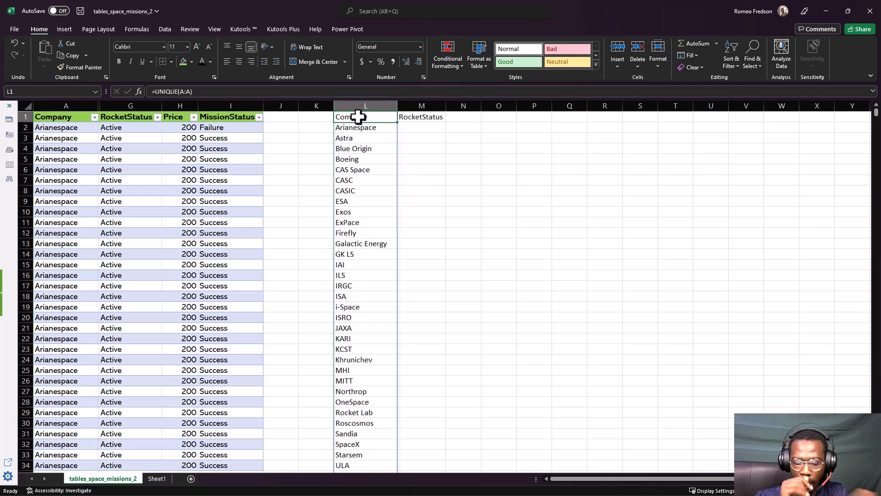
key("ctrl+shift+Down")
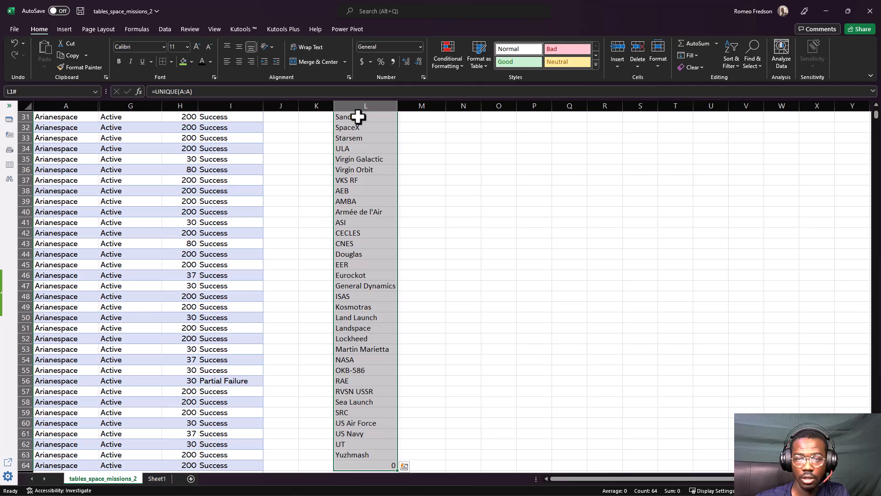
key("shift+Right")
scroll(383, 130, "up", 10)
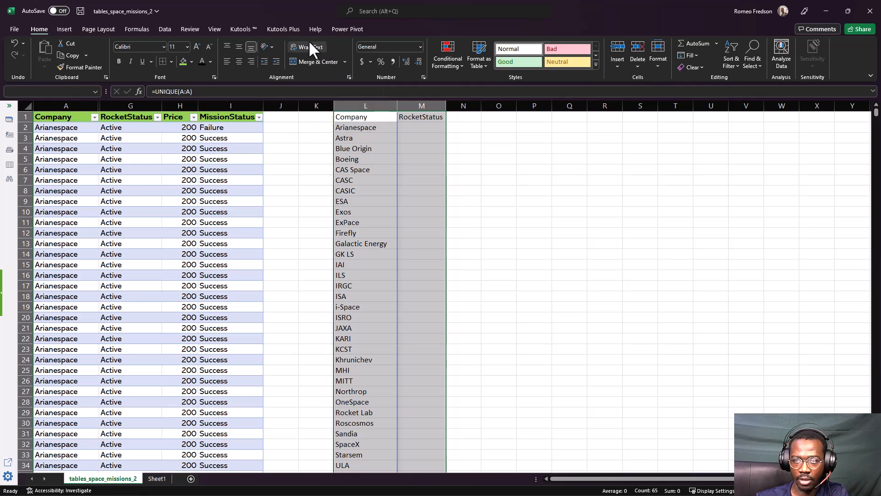
key("ctrl+t")
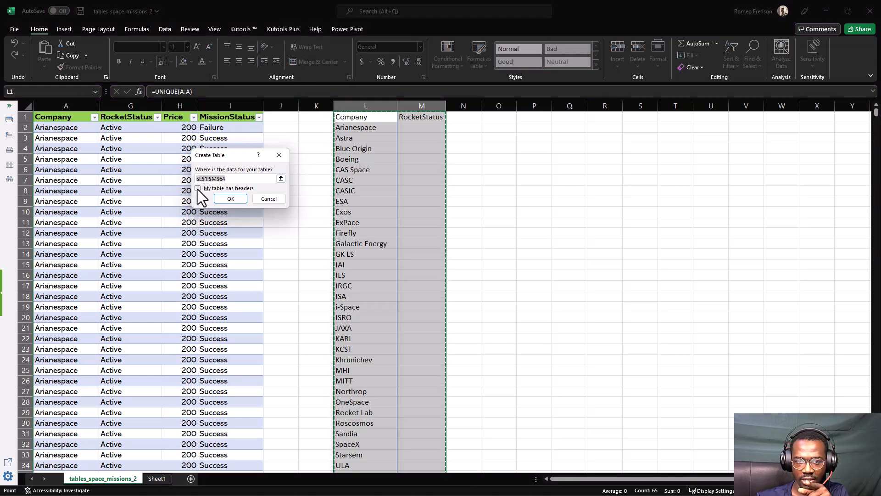
left_click(199, 189)
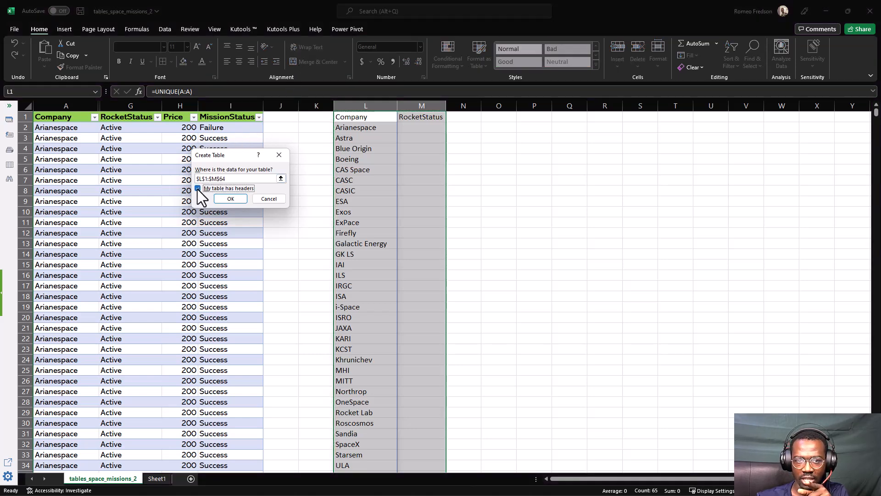
left_click(234, 200)
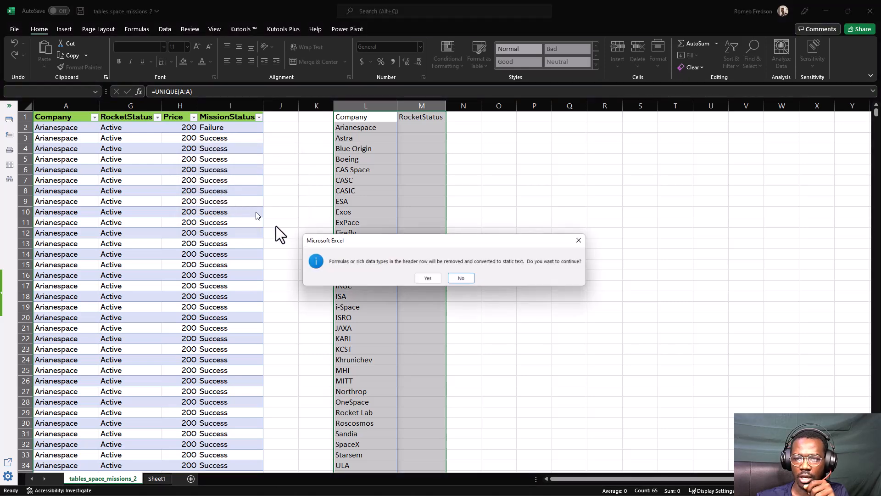
left_click(421, 275)
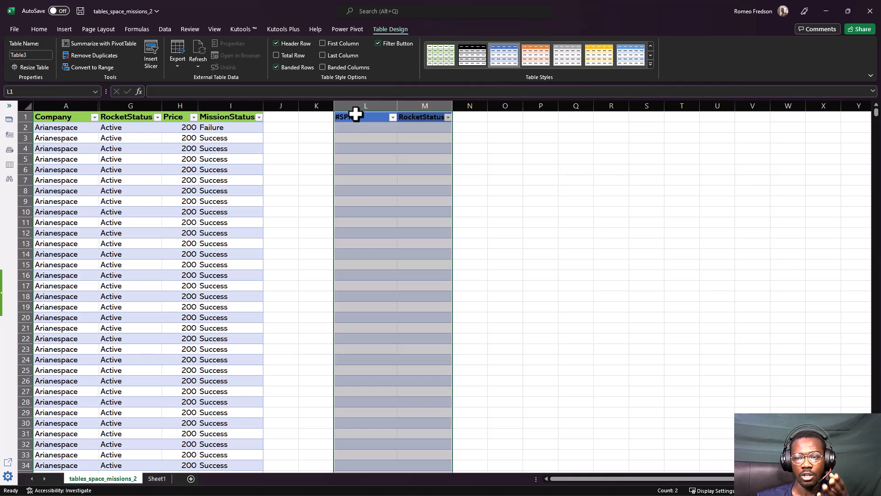
Undo the table conversion and retry it on L1:M64 with headers, declining the conversion of header formulas to static text
key("ctrl+z")
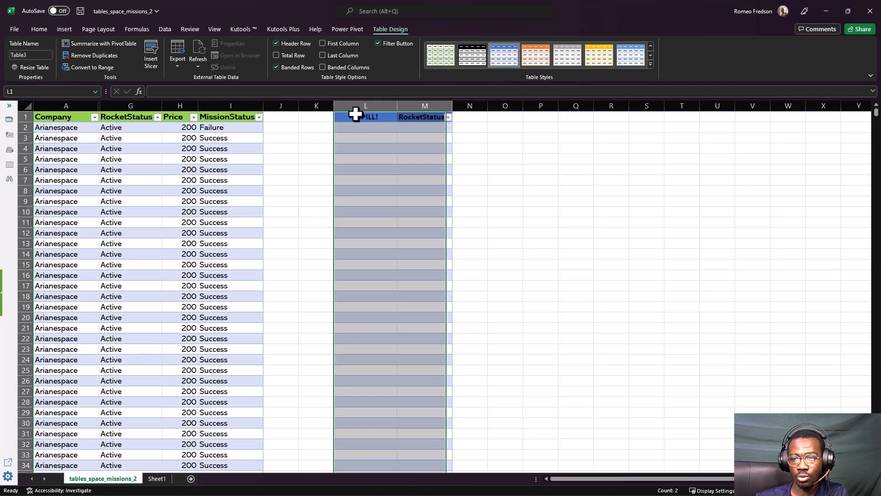
key("ctrl+z")
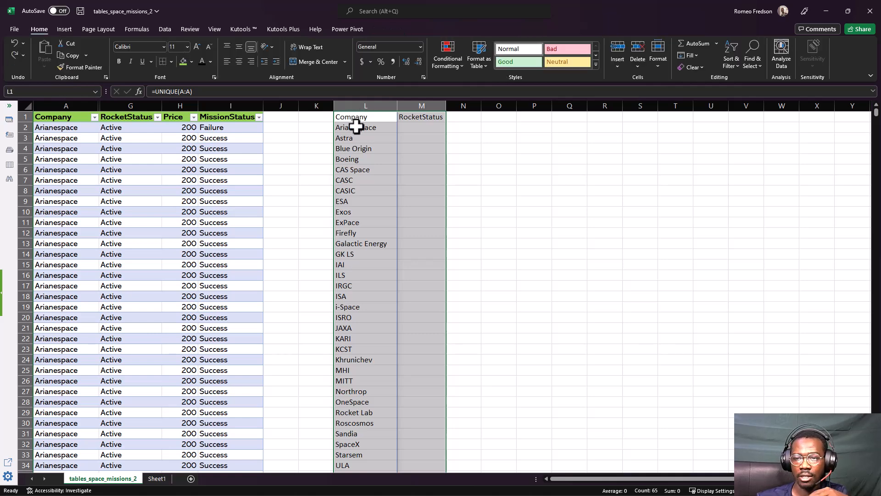
key("ctrl+t")
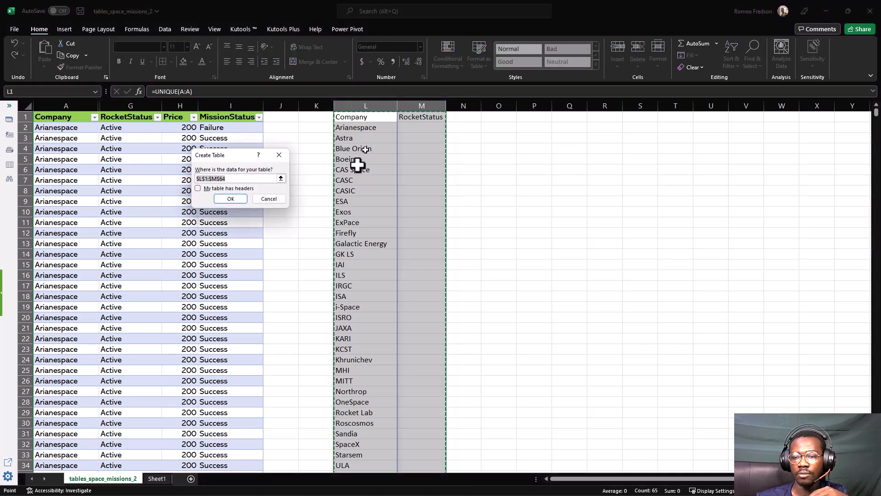
left_click(247, 188)
left_click(239, 199)
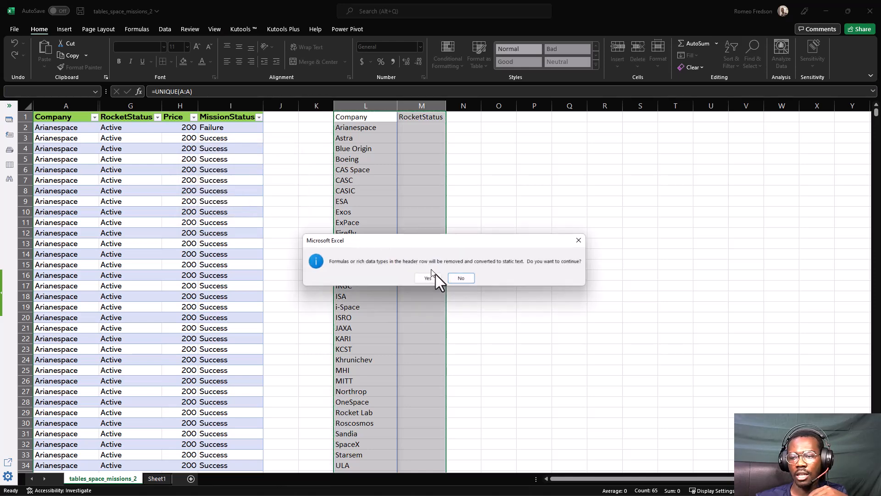
left_click(455, 278)
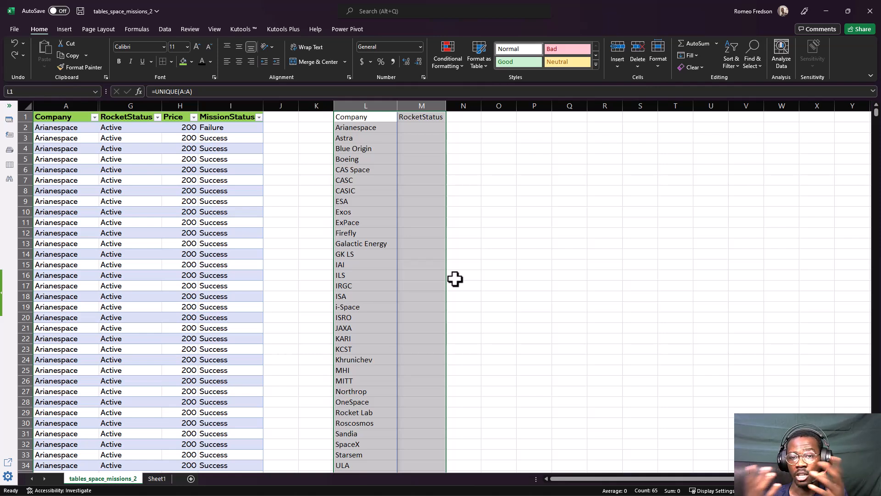
Try to paste only the header cells L1:M1 over themselves as values, and undo the paste
left_click(351, 117)
left_click_drag(399, 116, 401, 116)
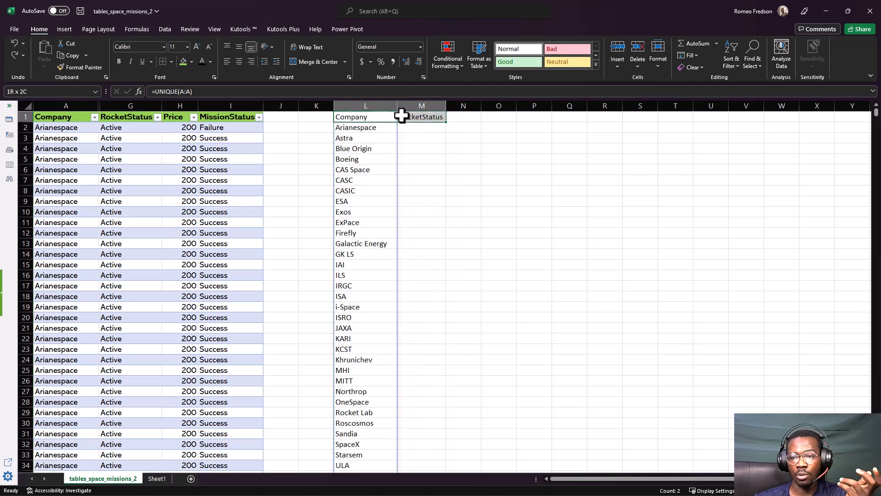
key("ctrl+c")
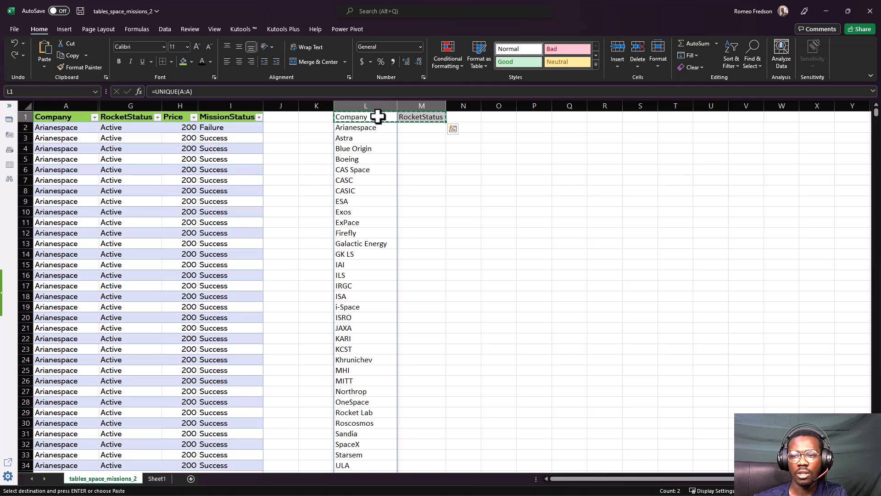
right_click(379, 117)
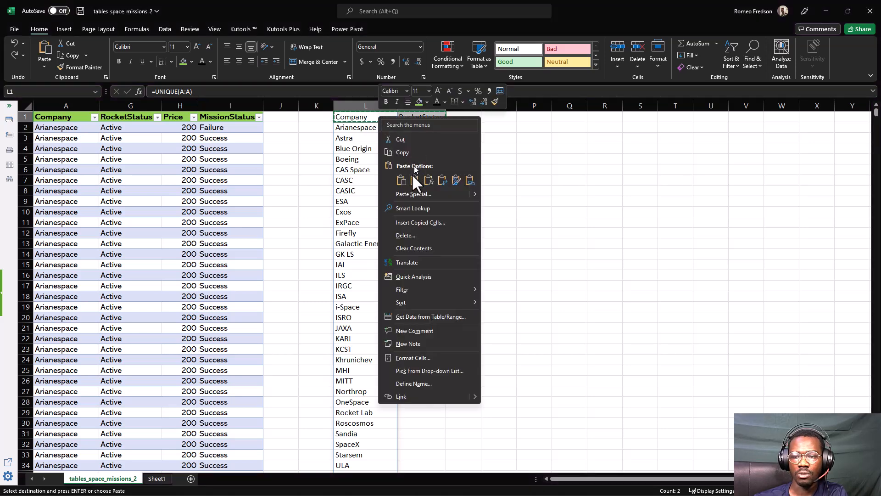
left_click(412, 176)
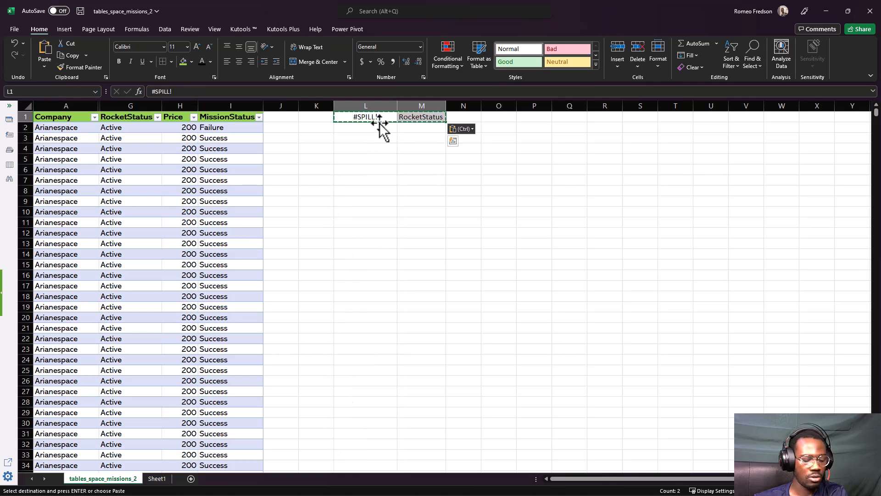
key("ctrl+z")
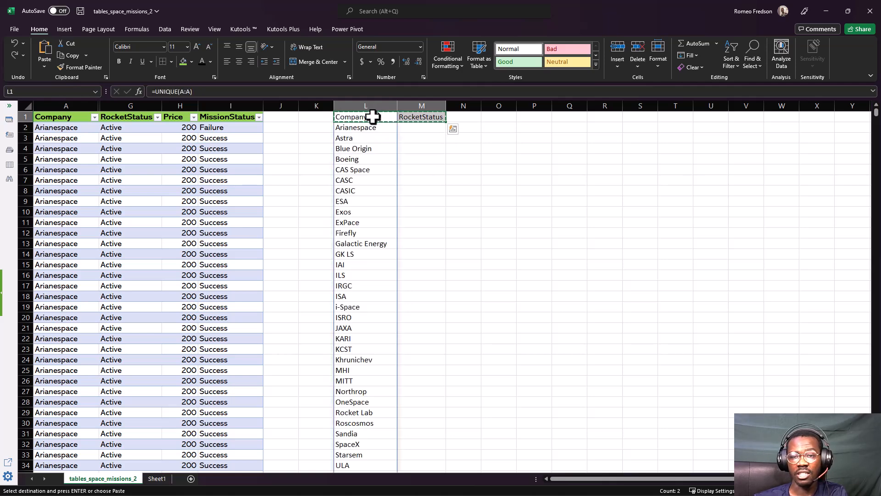
Replace the UNIQUE formula with static company names by copying columns L and M and pasting them in place as values
left_click_drag(361, 101, 405, 100)
key("ctrl+c")
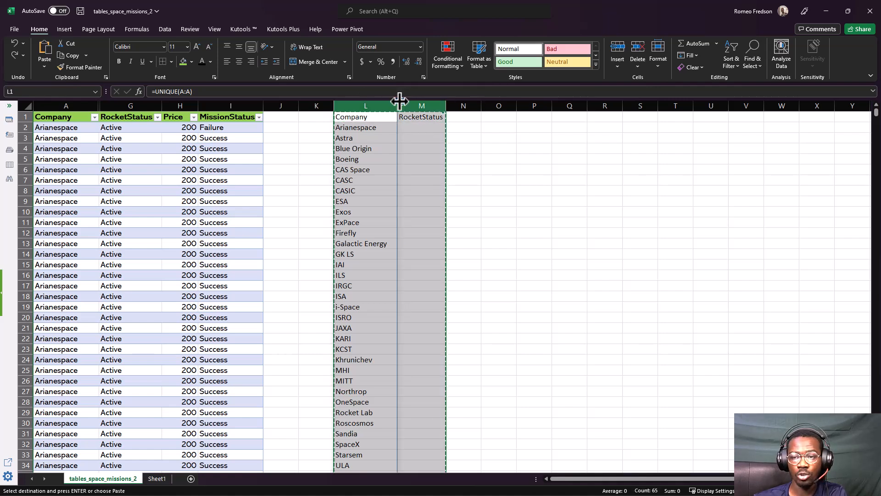
right_click(363, 116)
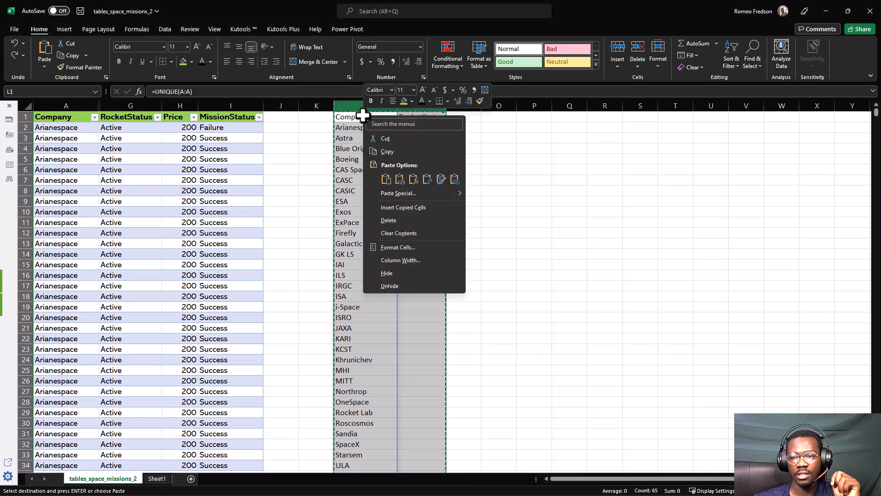
left_click(398, 180)
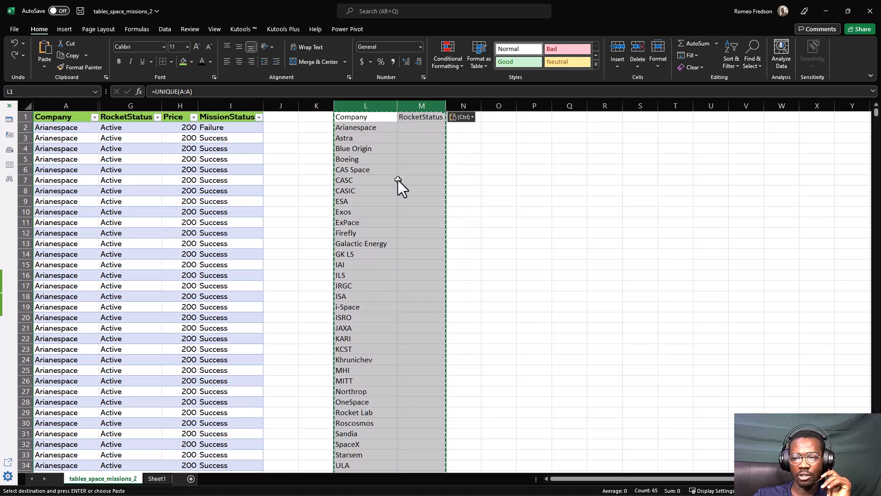
left_click(382, 128)
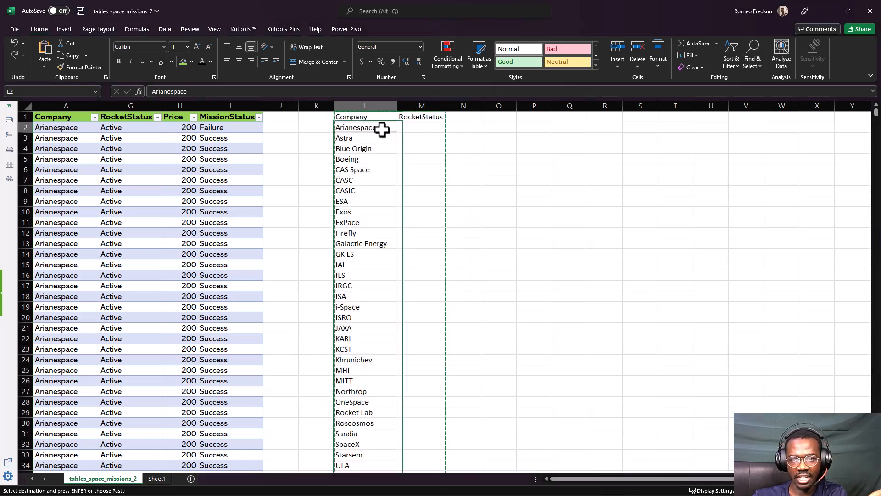
Convert the company list and RocketStatus column, range L1:M64, into a table with headers
left_click(367, 116)
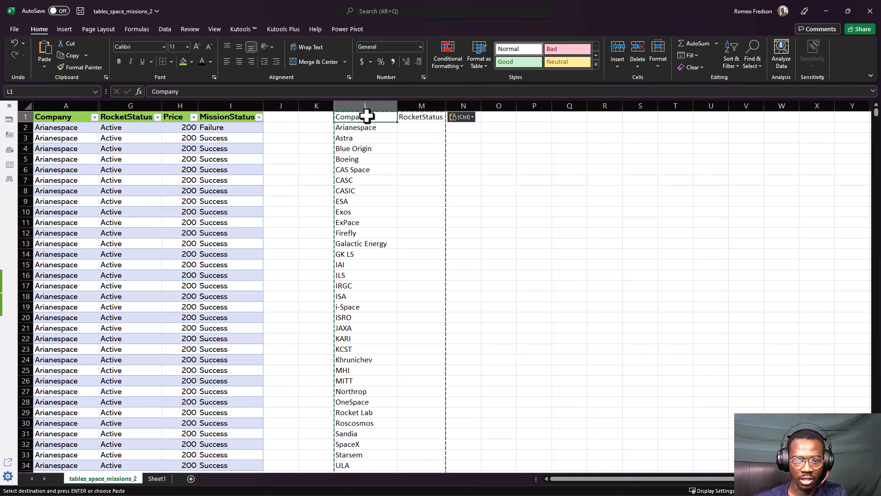
key("ctrl+t")
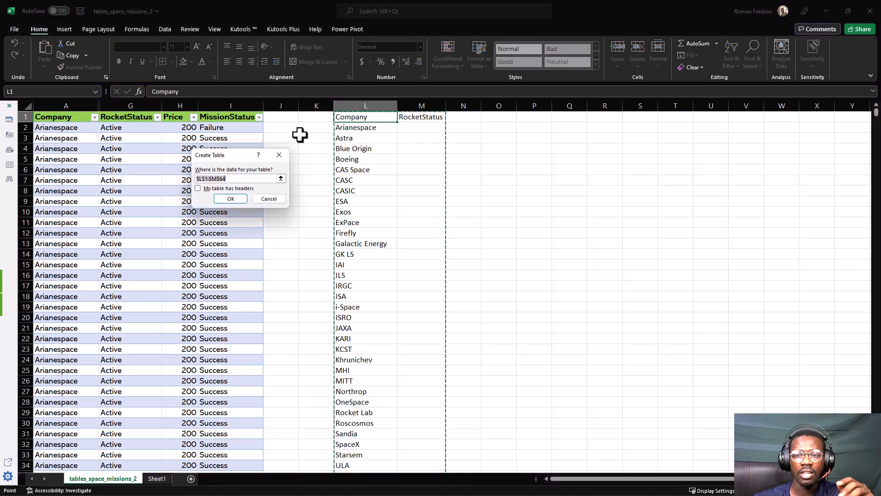
left_click(238, 188)
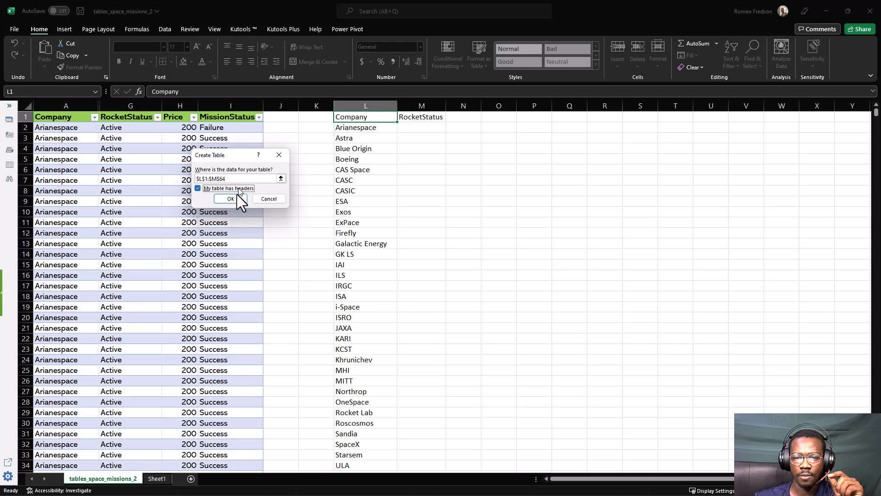
left_click(235, 199)
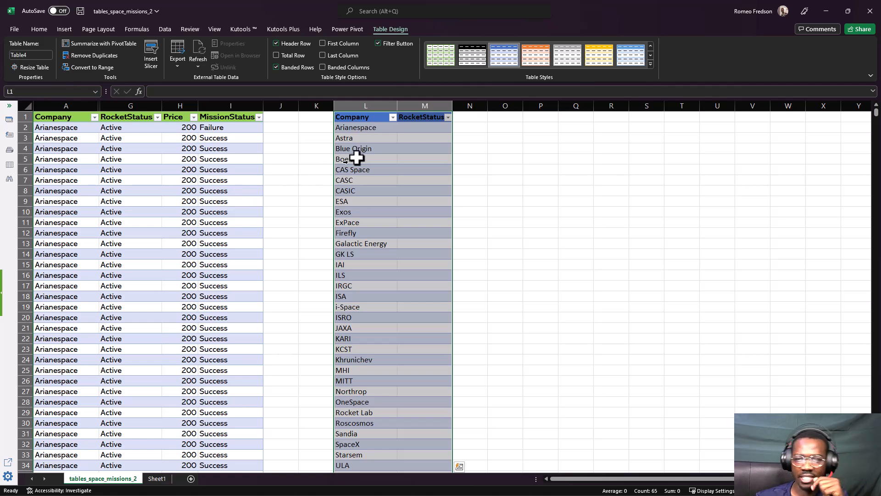
Enter a partial lookup formula in M2 using INDEX on column G, with match given as its row argument without arguments
left_click(405, 128)
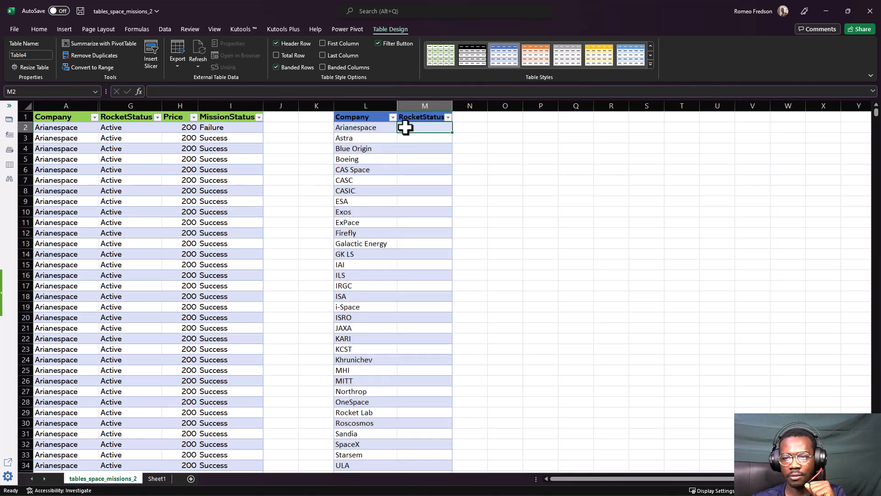
type("=ind")
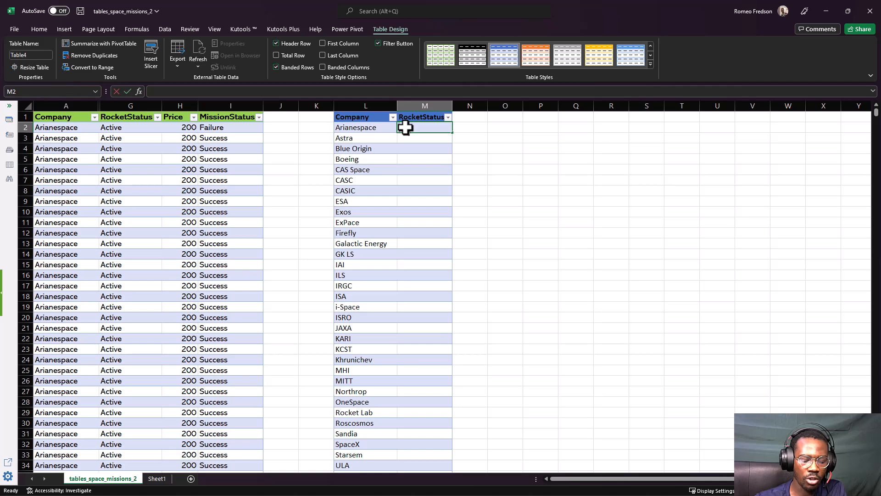
key("Tab")
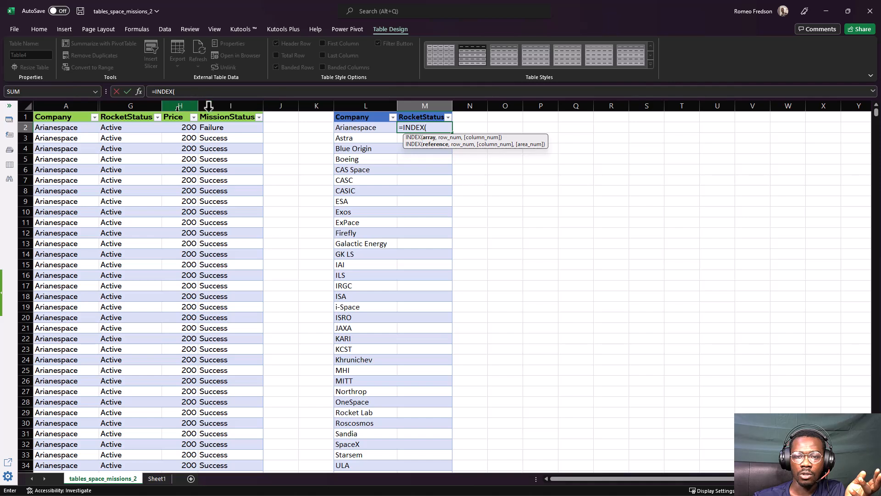
left_click(131, 105)
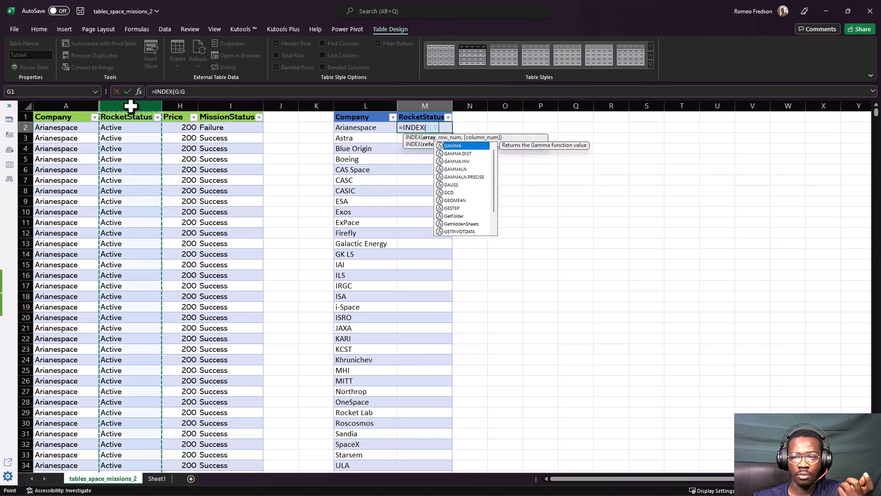
type(",")
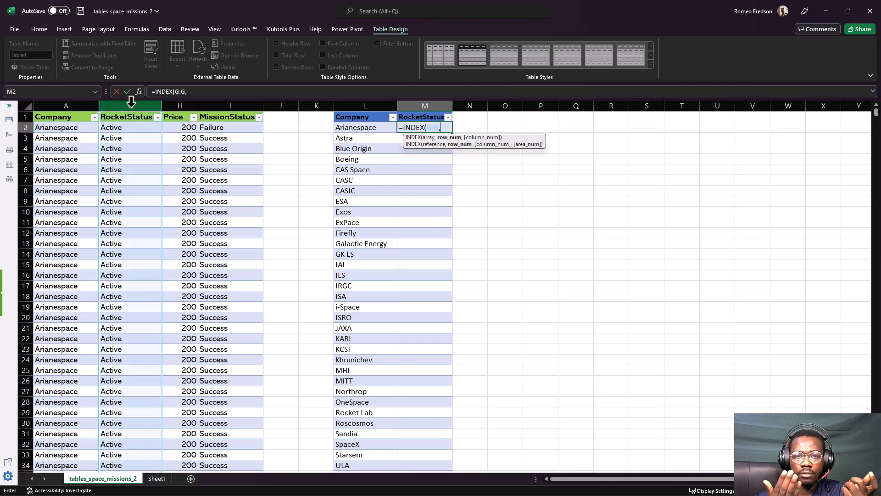
type("MATCH")
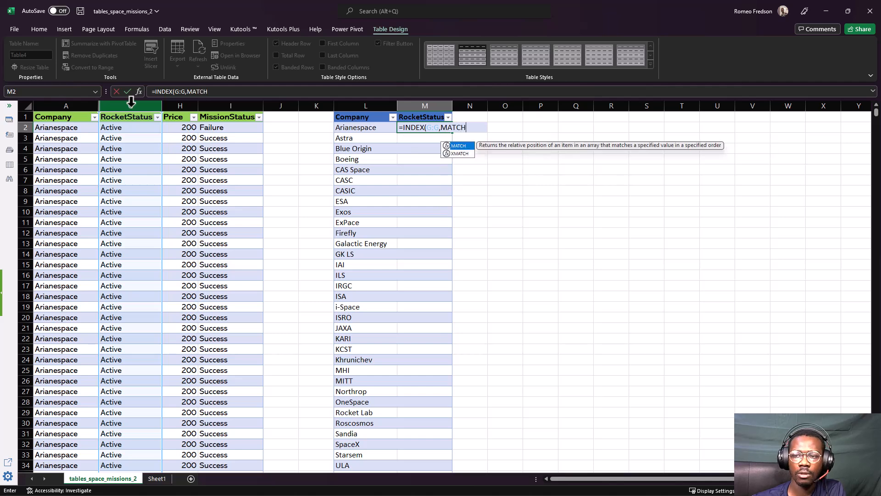
key("Return")
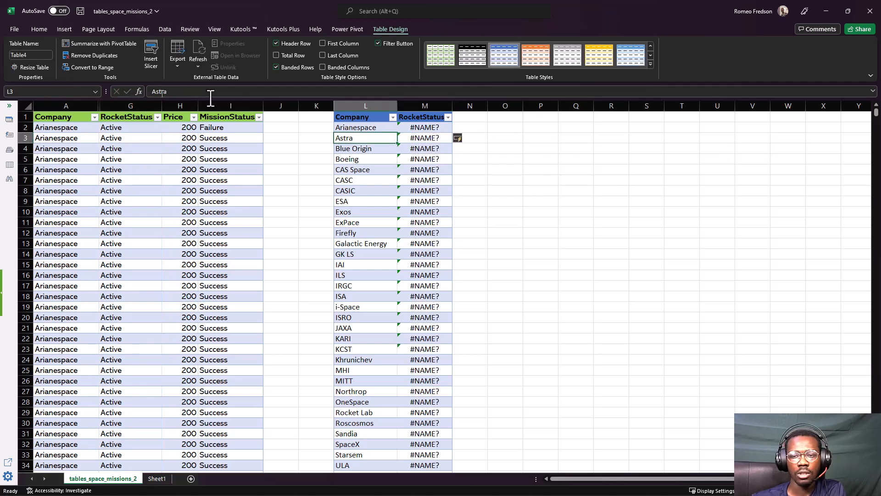
left_click(406, 127)
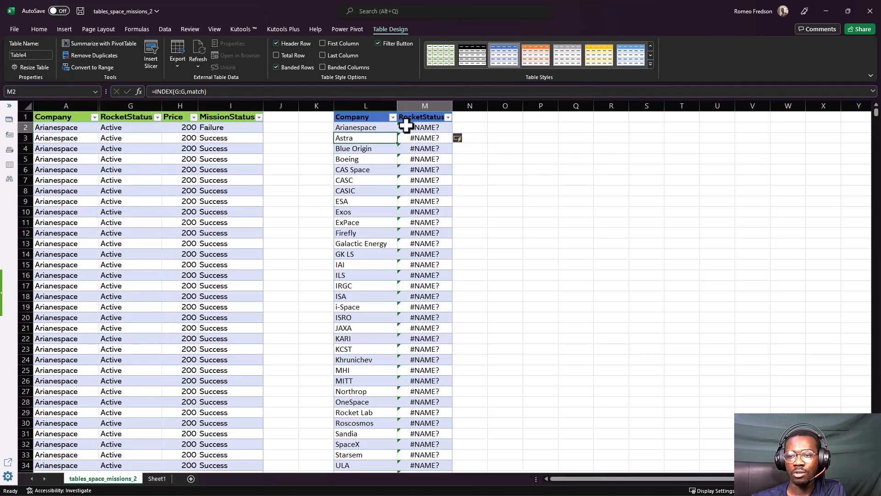
key("F2")
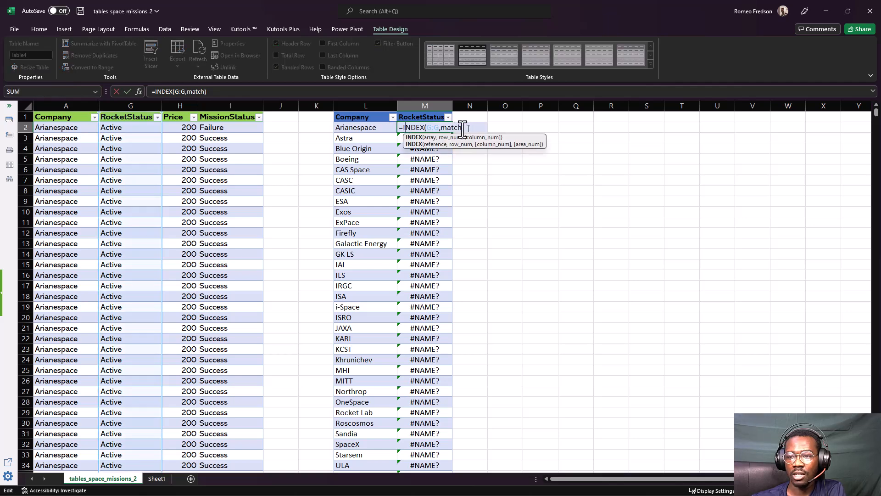
left_click(464, 129)
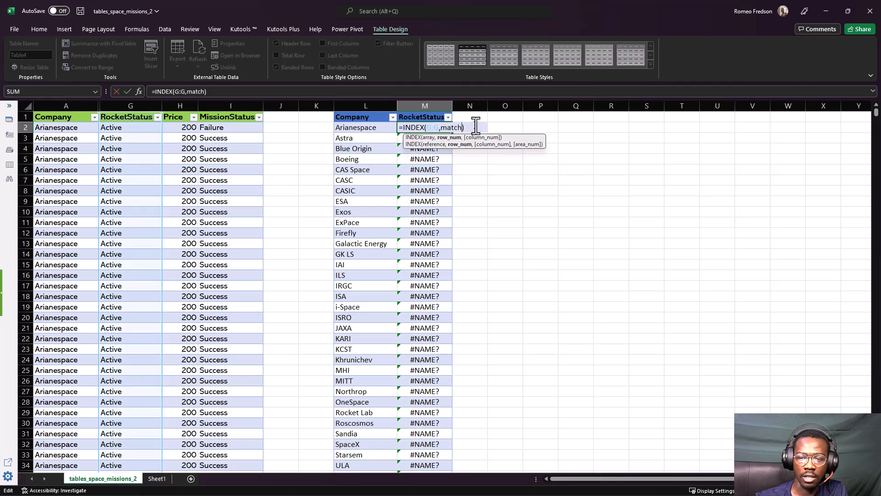
type("(")
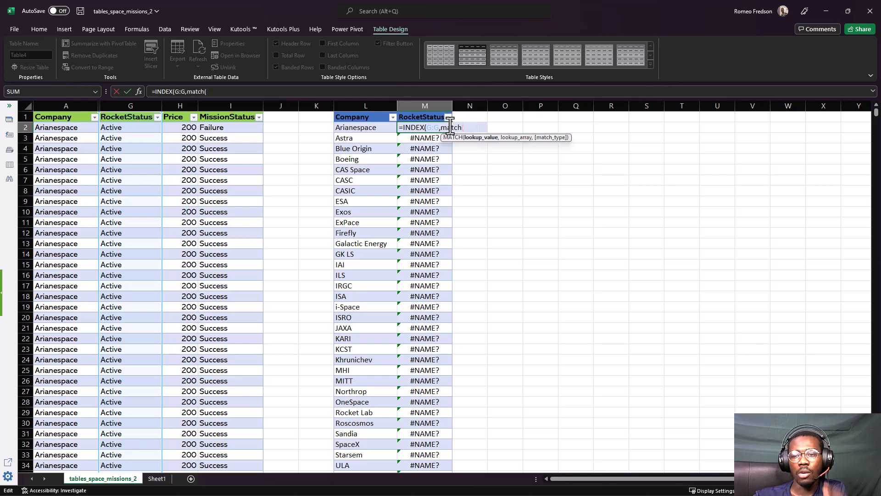
left_click(377, 128)
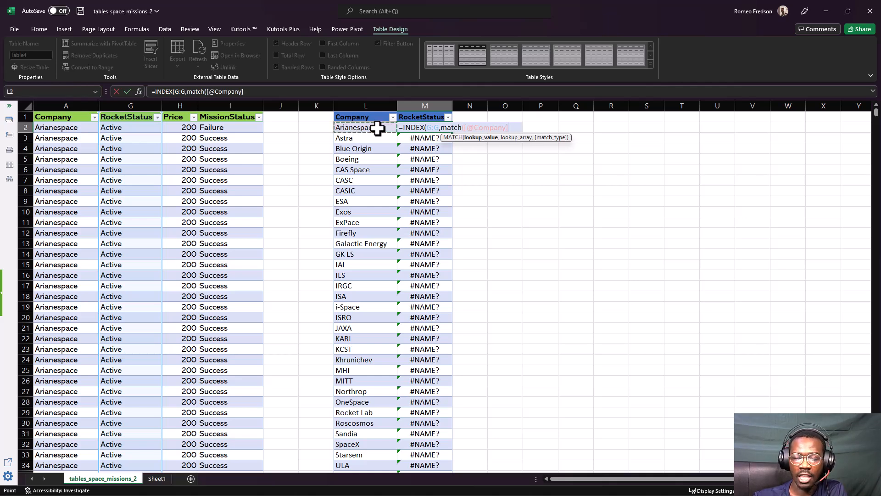
type(",")
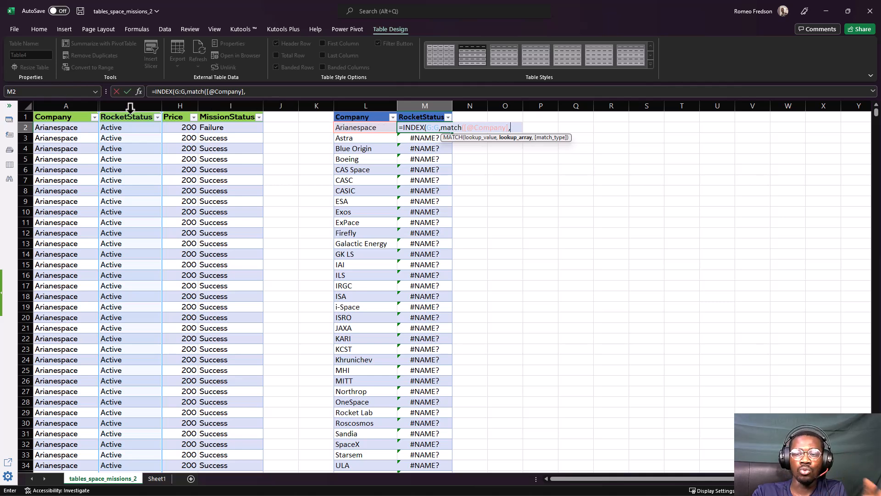
left_click(66, 101)
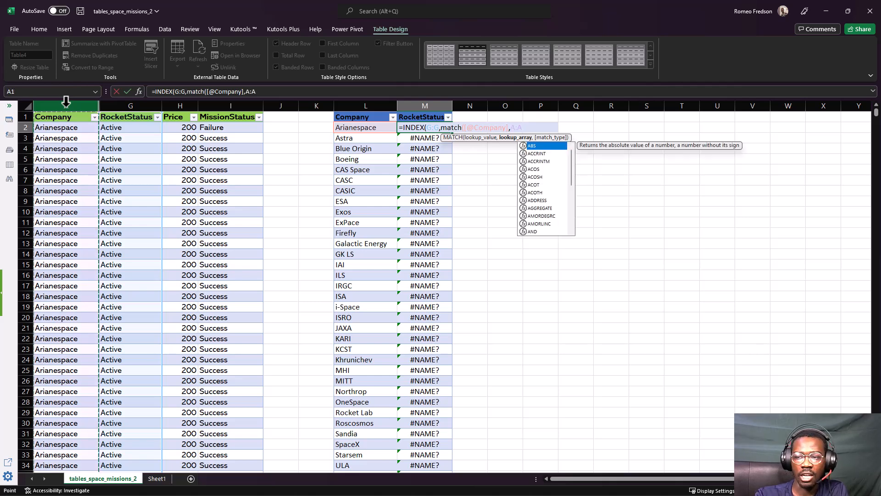
type(",")
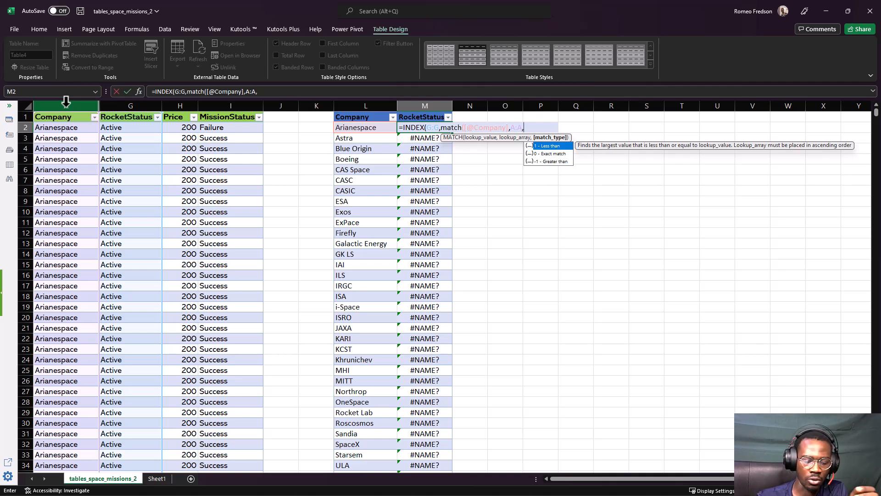
type("))")
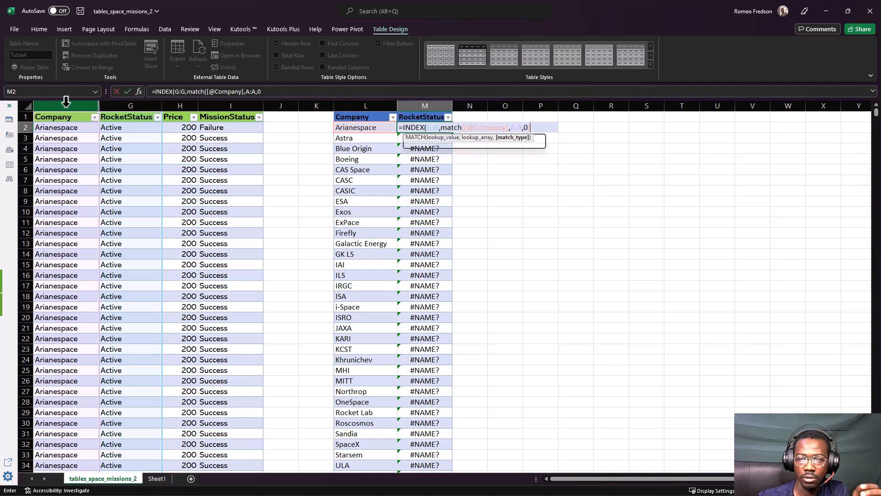
key("Return")
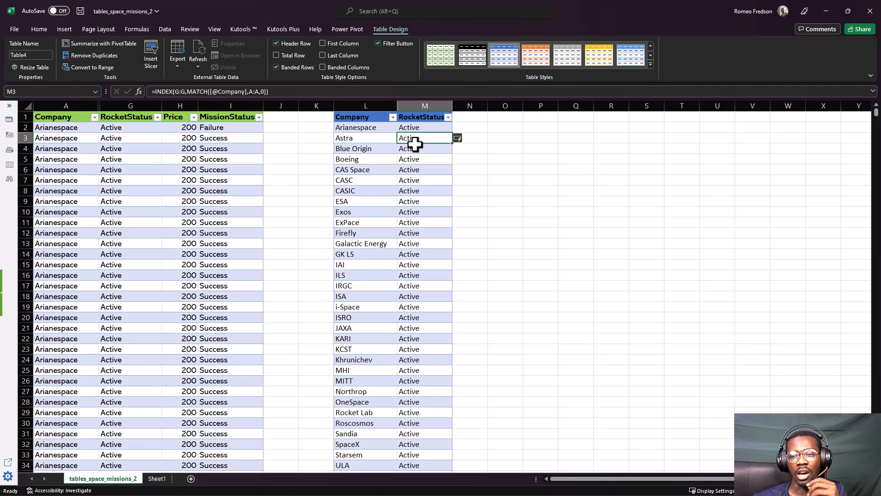
Filter the RocketStatus column of the company table to only the #N/A entries
left_click(427, 126)
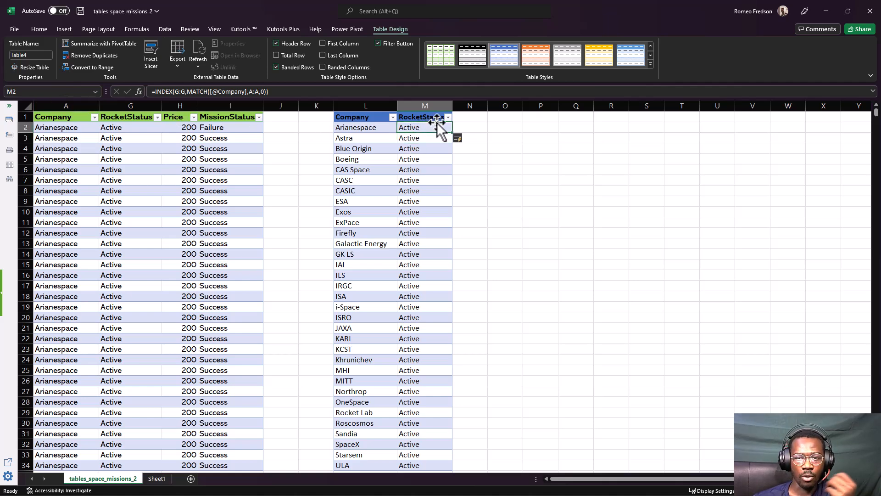
left_click(448, 118)
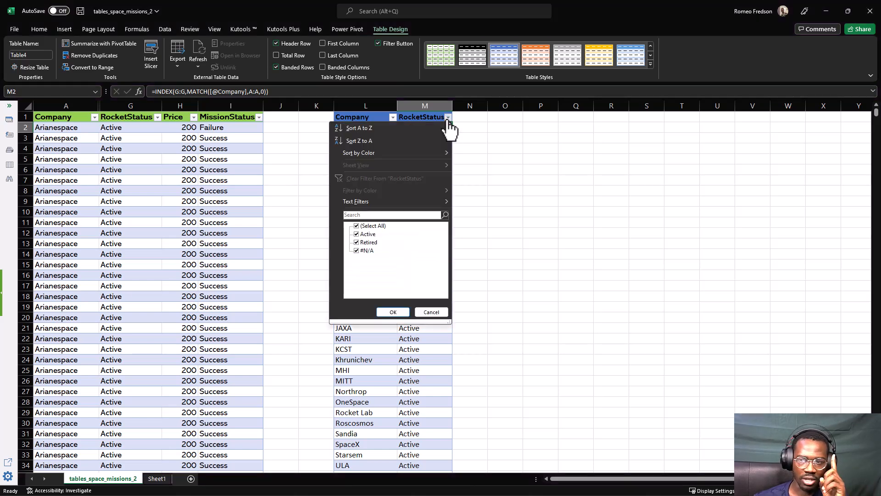
left_click(367, 235)
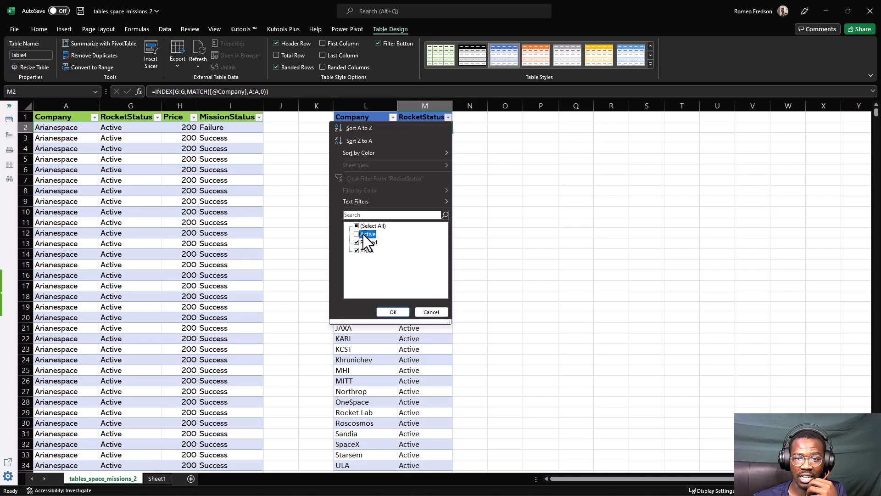
left_click(363, 234)
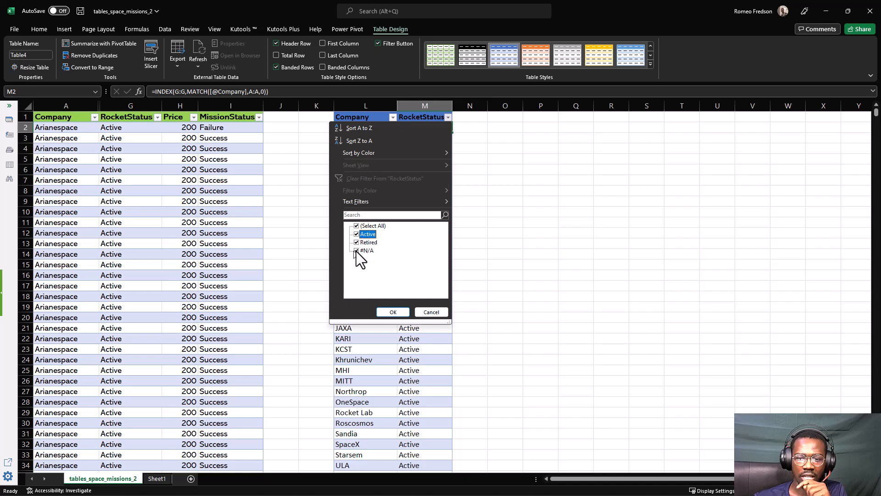
left_click(357, 227)
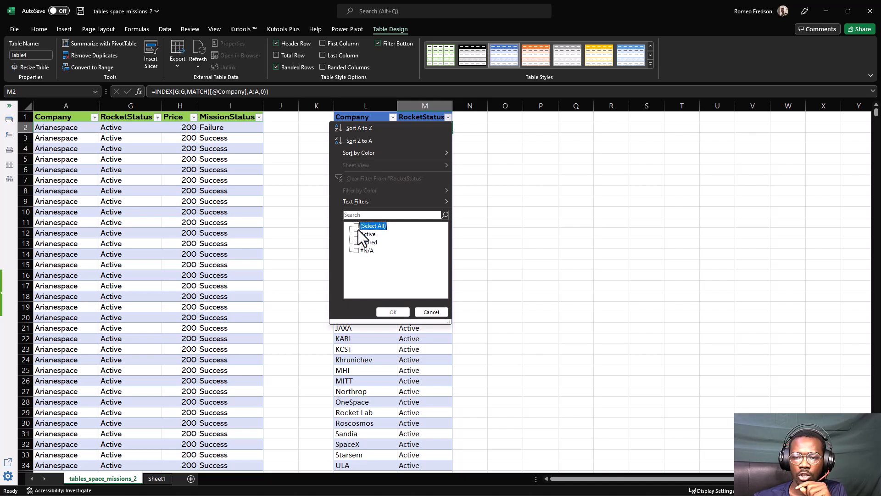
left_click(357, 251)
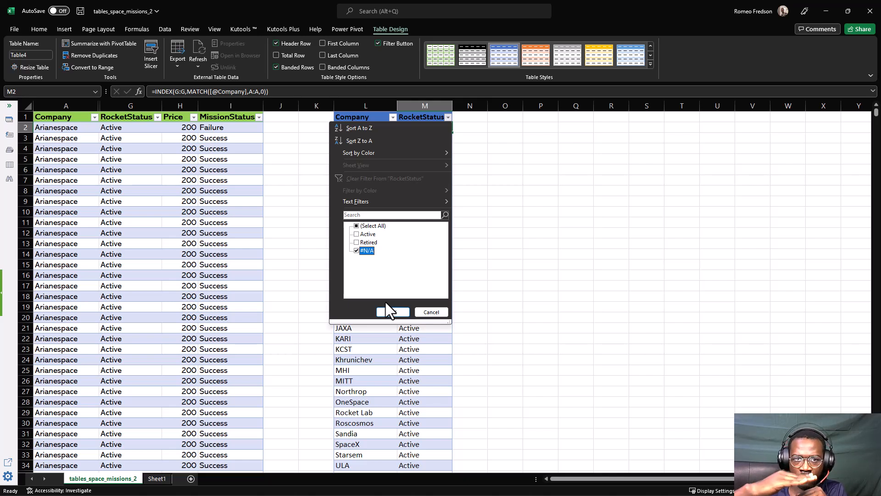
left_click(382, 316)
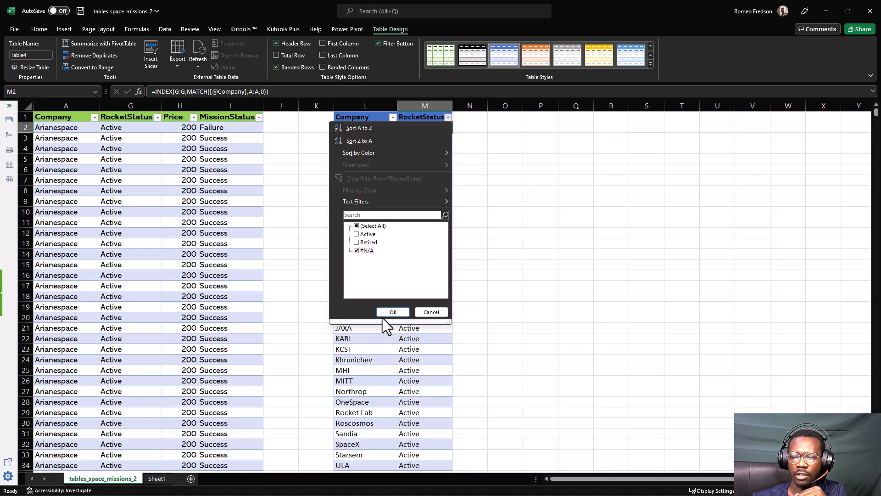
left_click(384, 313)
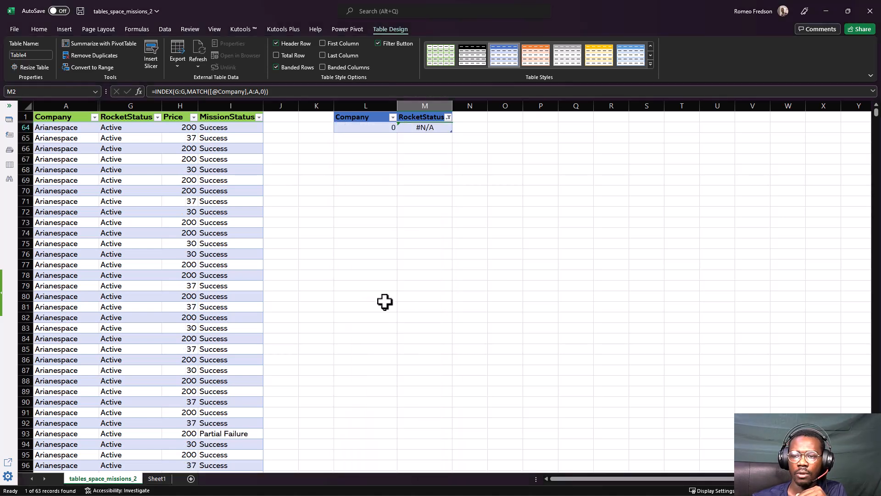
Examine the company value in L64 and the end of the missions data's Company column for blank cells, and return to the company table's header
left_click(366, 127)
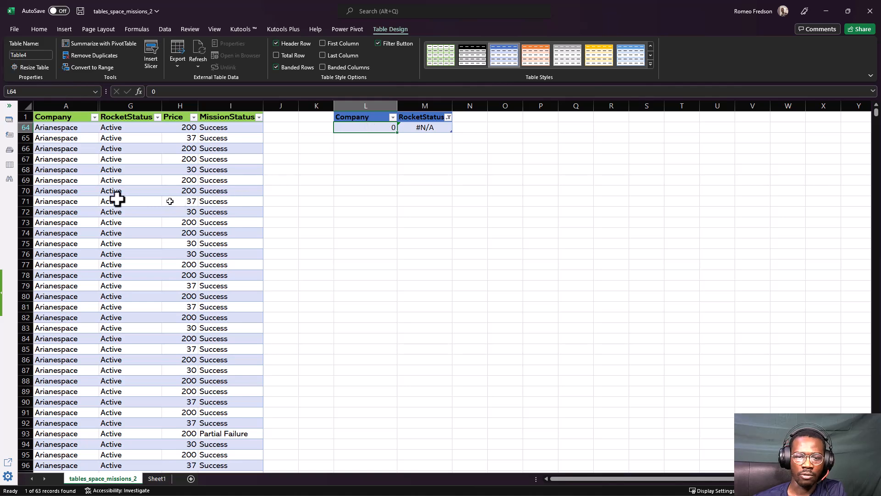
left_click(76, 198)
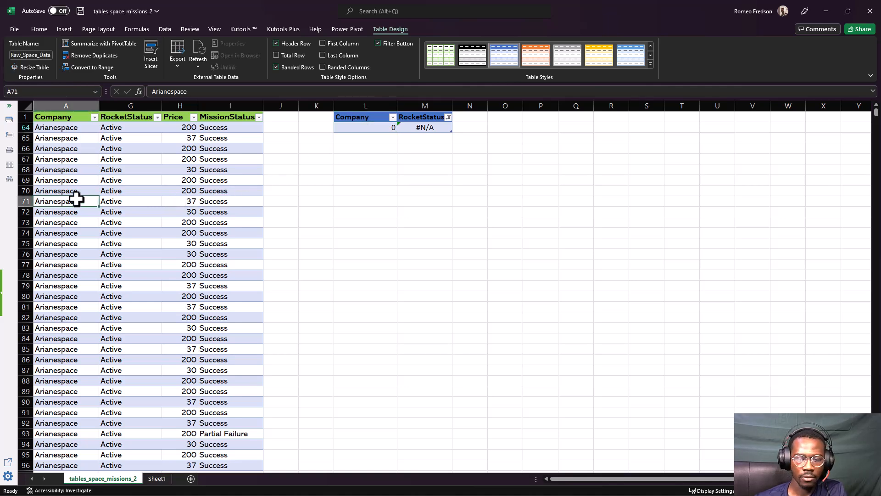
key("ctrl+Down")
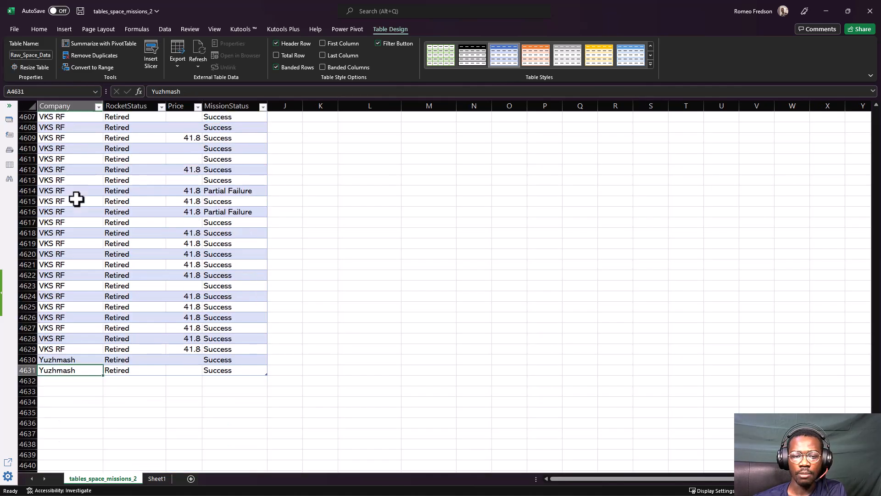
scroll(78, 243, "down", 4)
scroll(74, 261, "down", 1)
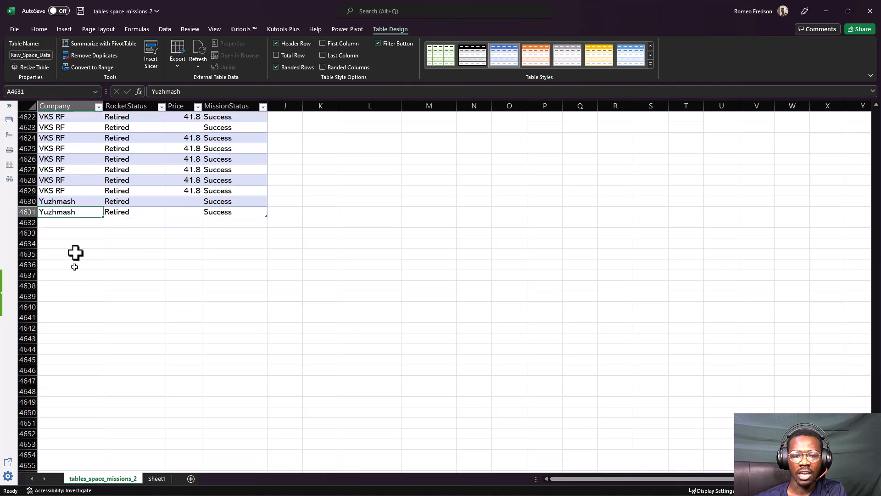
left_click(75, 224)
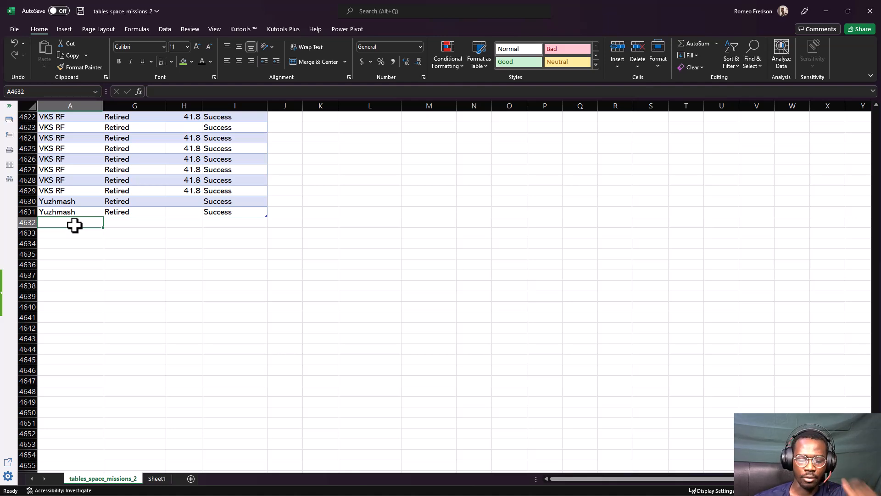
key("ctrl+Up")
key("ctrl+Up")
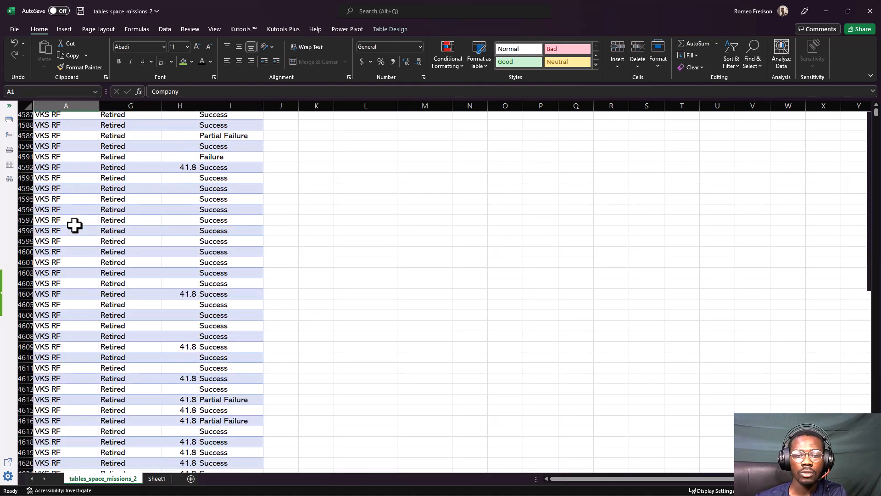
key("Right")
key("Right")
key("Right")
key("Right")
key("Right")
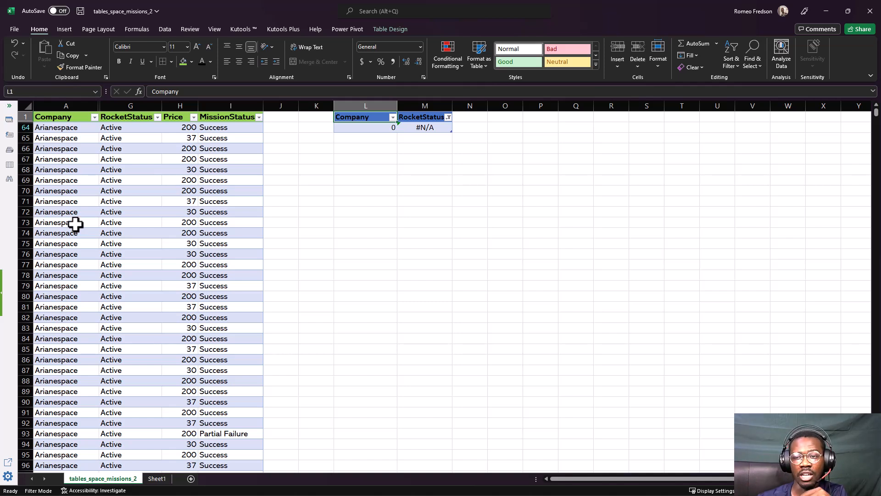
Try to delete the entire sheet row of the #N/A entry in the filtered company table
left_click(336, 127)
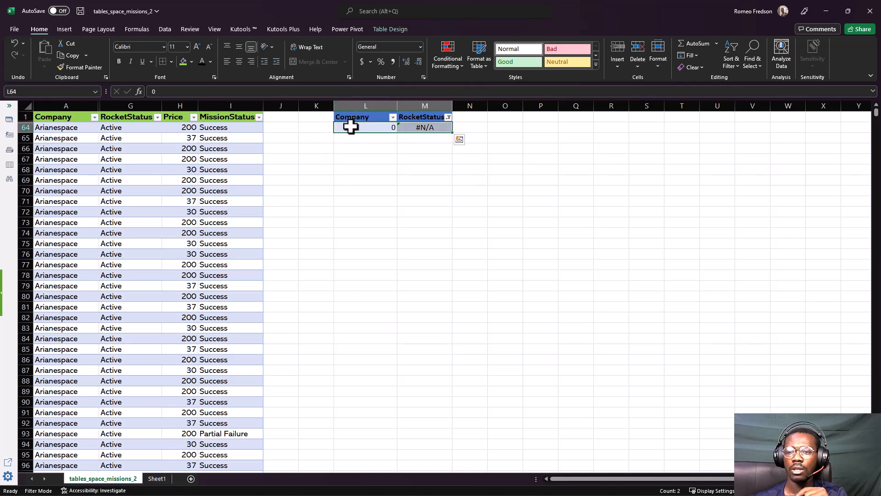
right_click(353, 130)
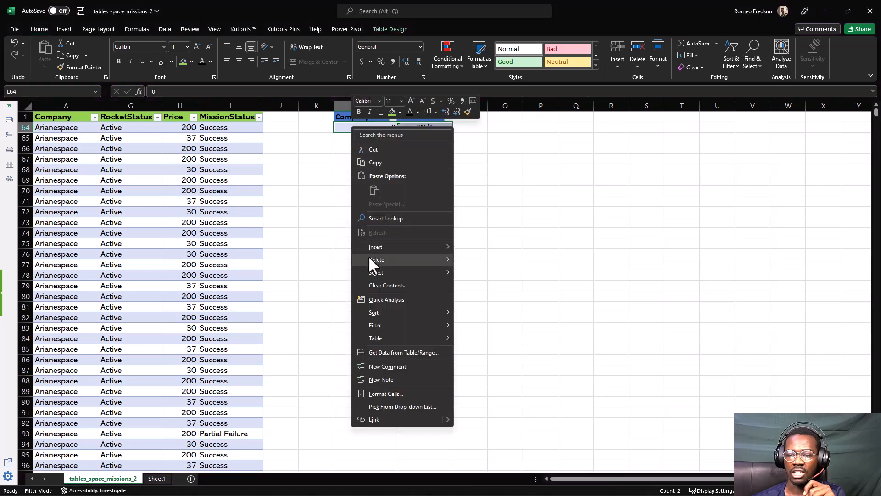
mouse_move(370, 258)
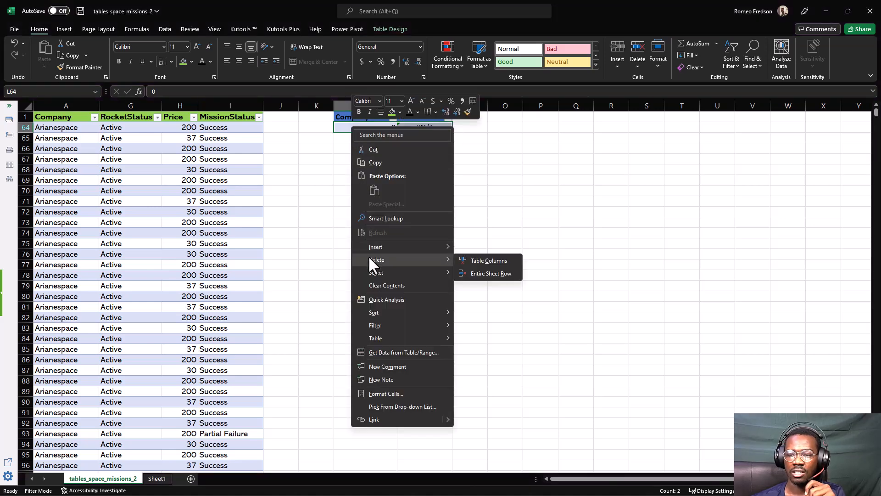
left_click(469, 274)
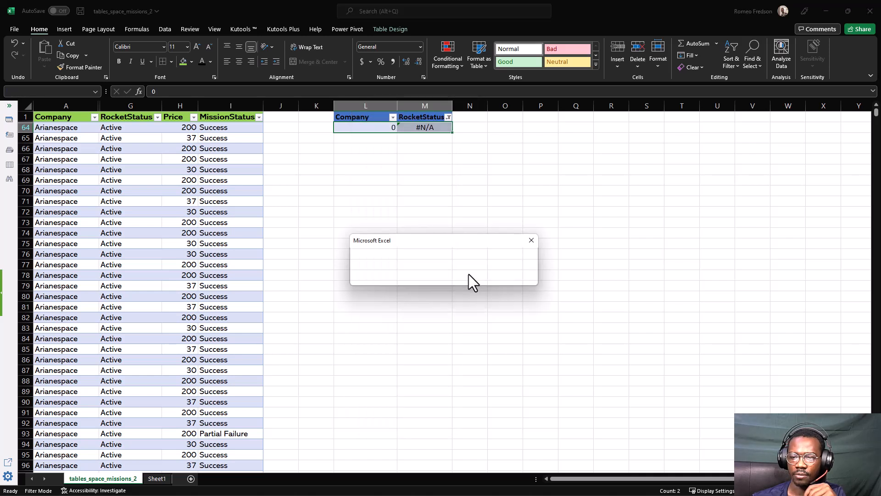
left_click(442, 278)
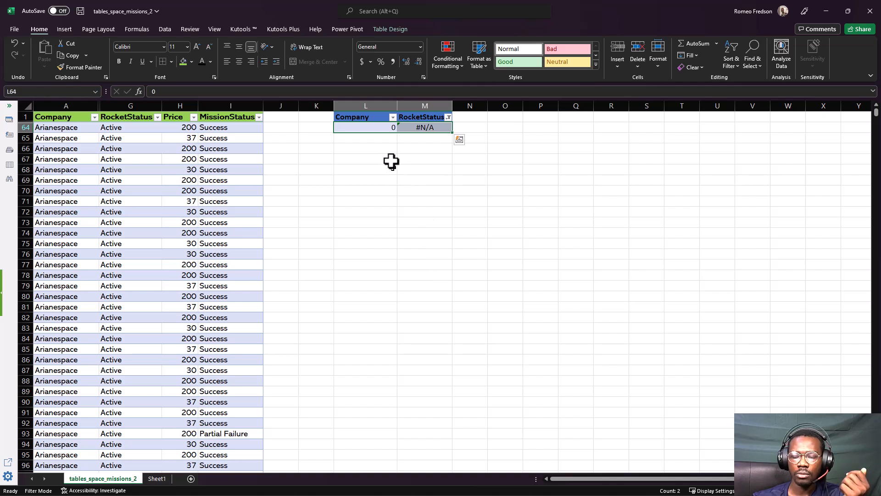
left_click(390, 142)
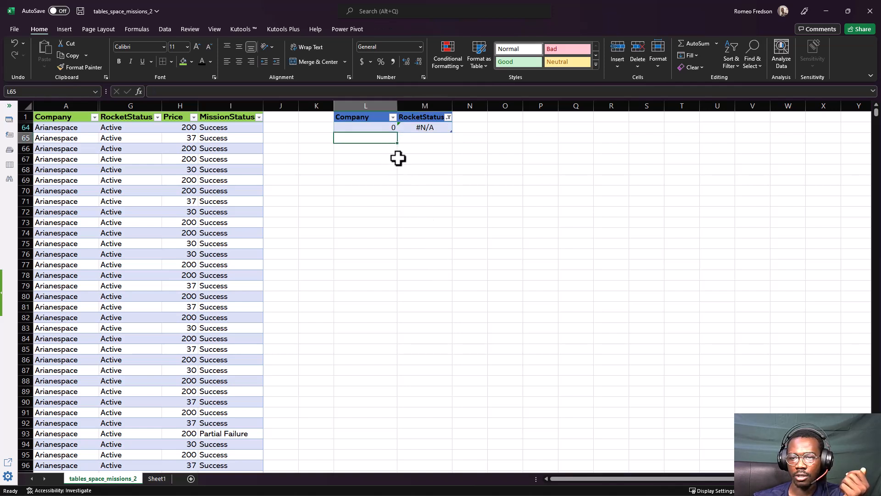
left_click(345, 128)
left_click(346, 127)
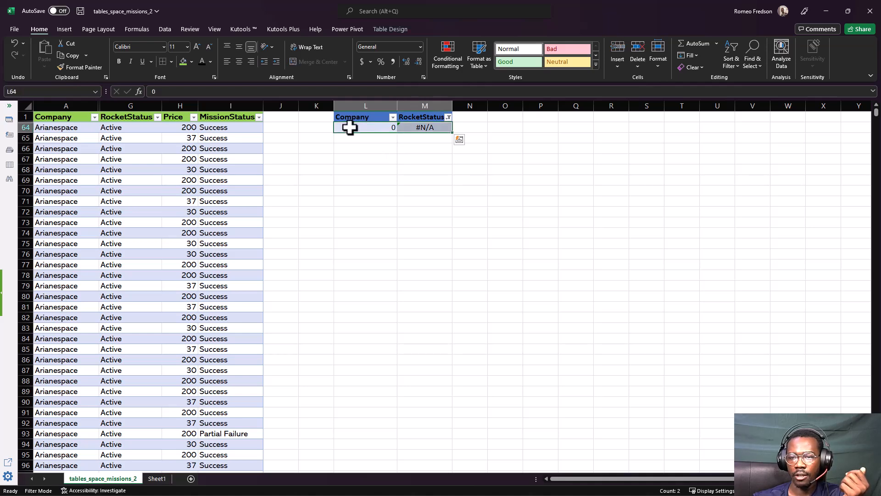
right_click(348, 127)
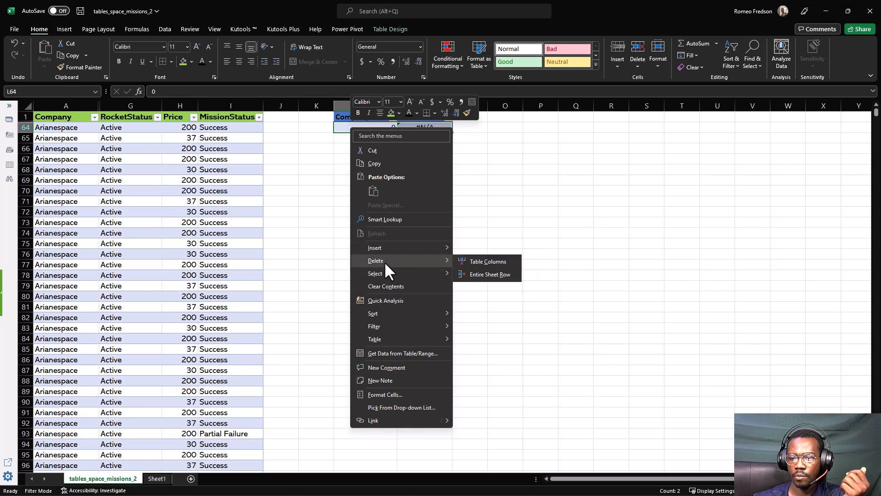
left_click(467, 274)
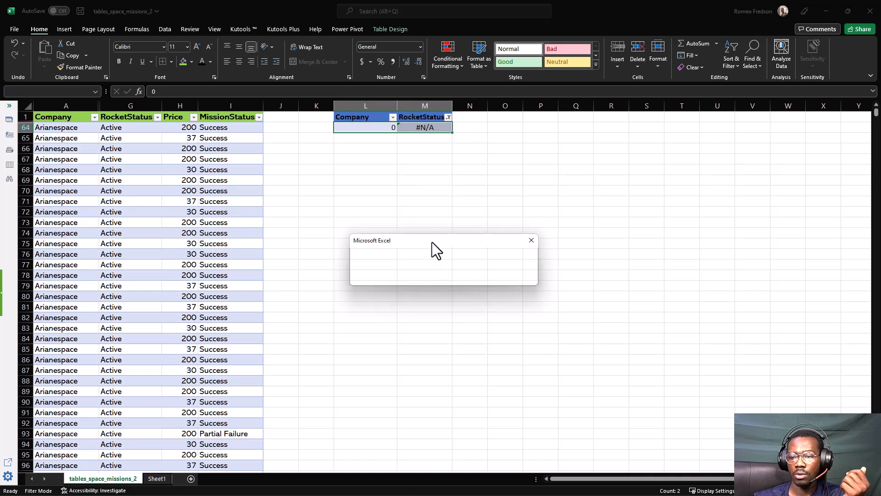
left_click_drag(432, 241, 389, 200)
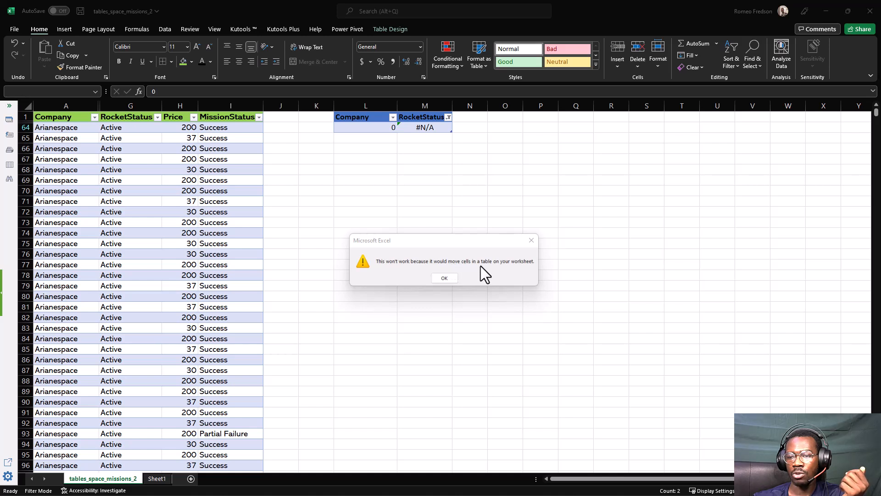
left_click(445, 277)
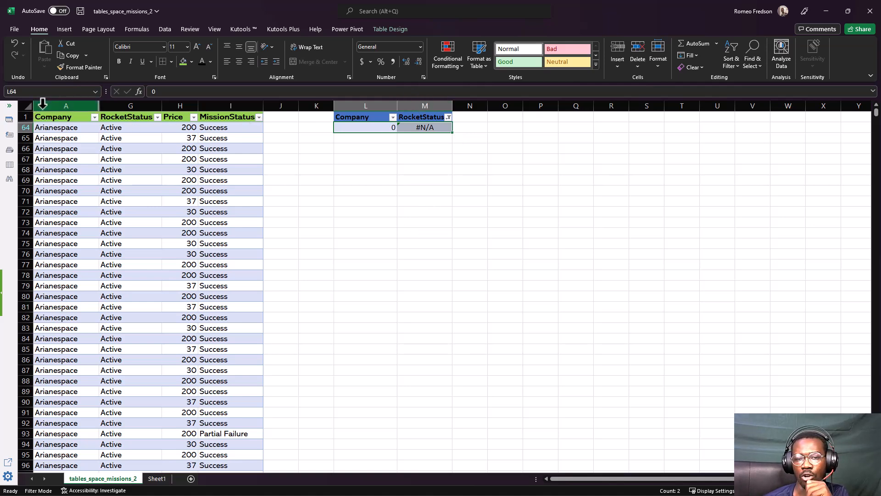
left_click_drag(42, 104, 181, 107)
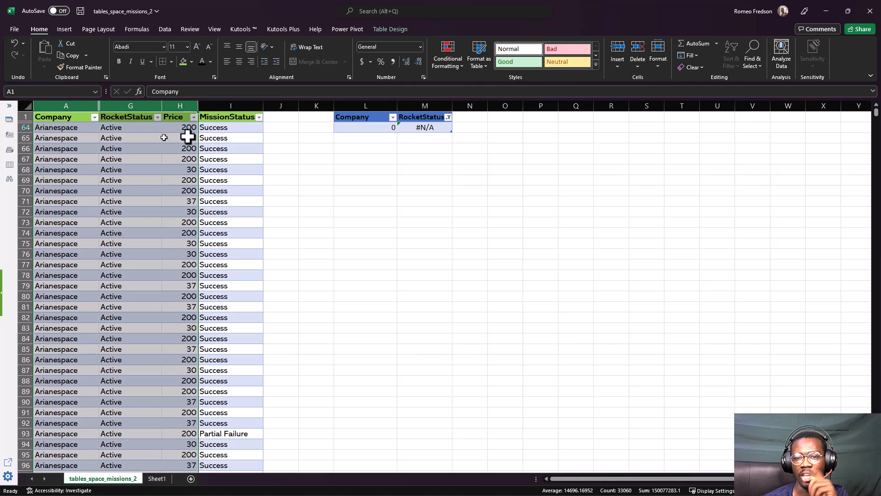
left_click(205, 132)
left_click(388, 148)
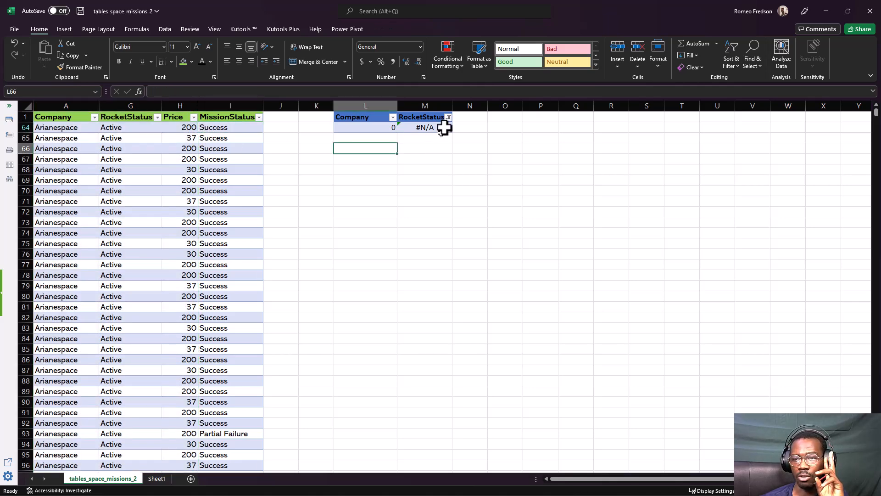
Reselect all RocketStatus values in the company table's filter and sort the table by that column from A to Z
left_click(448, 117)
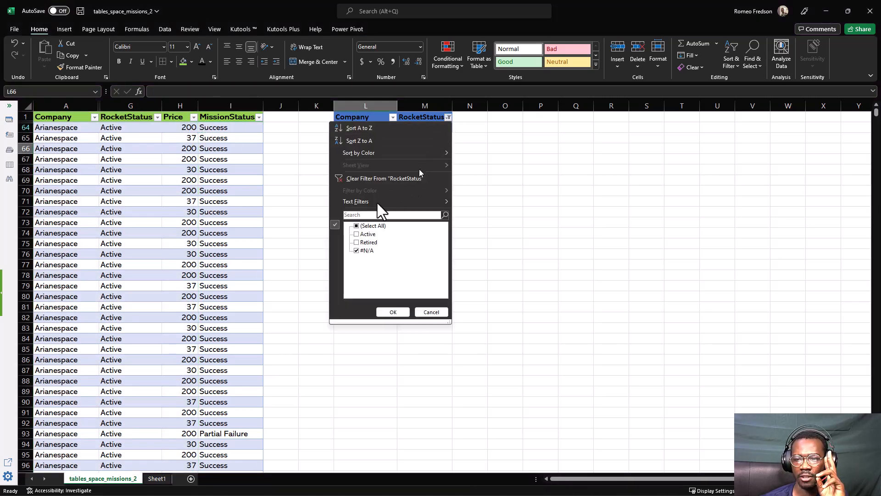
left_click(356, 225)
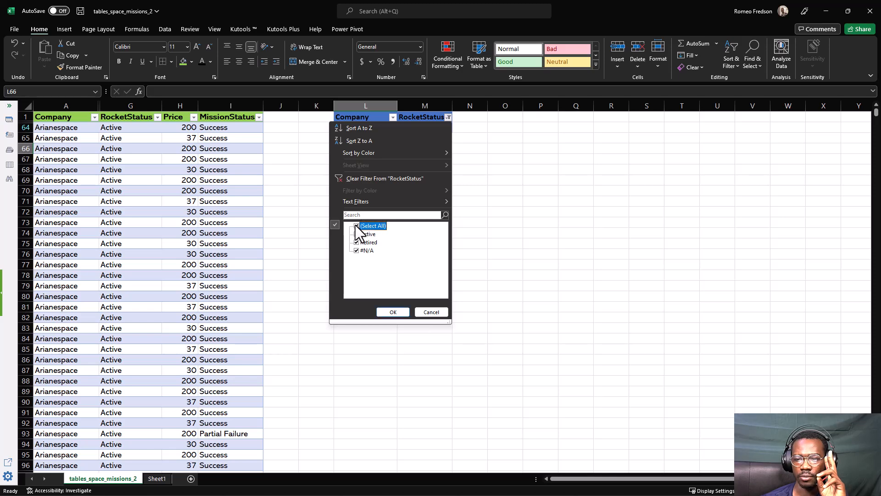
left_click(385, 312)
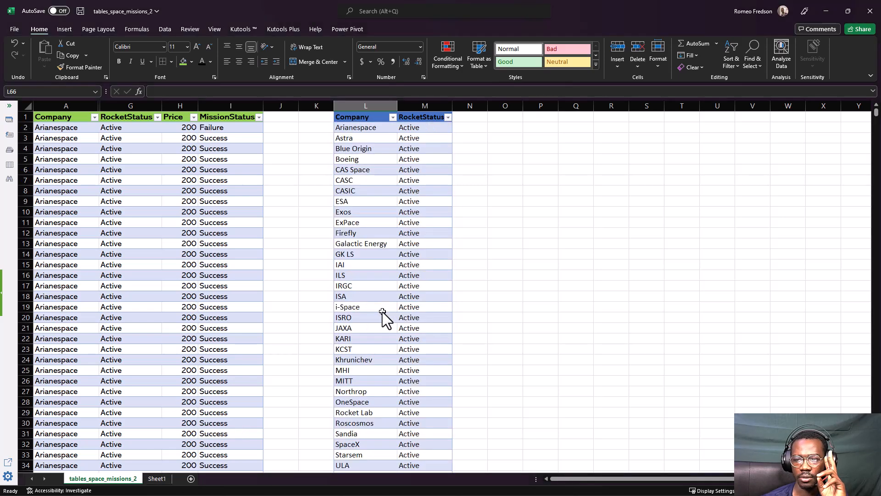
left_click(447, 117)
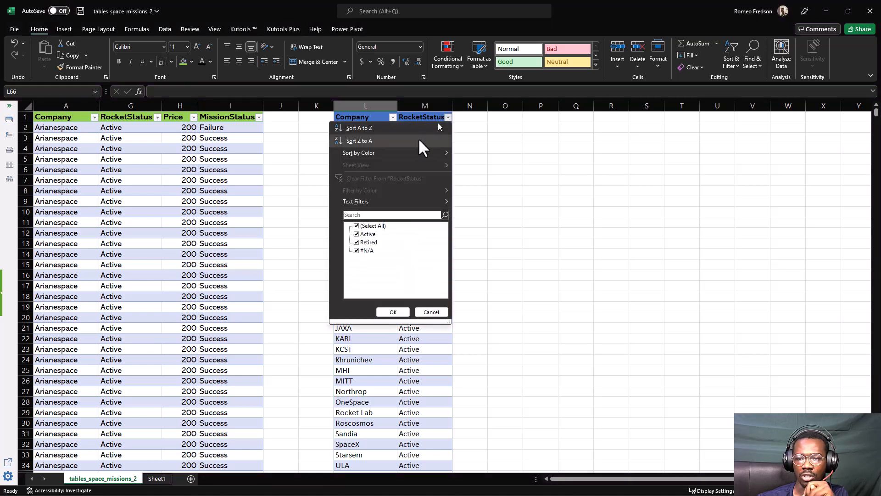
left_click(360, 128)
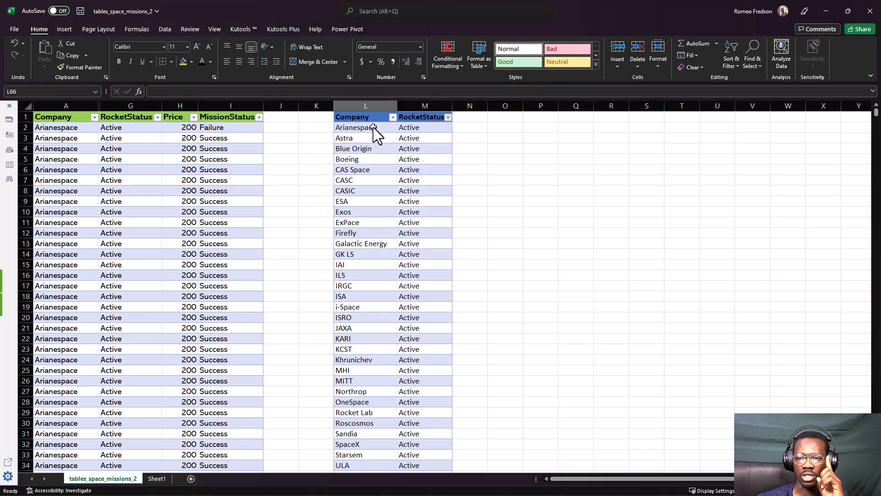
Delete the #N/A row at the end of the company table, L64:M64, as a table row only
left_click(405, 128)
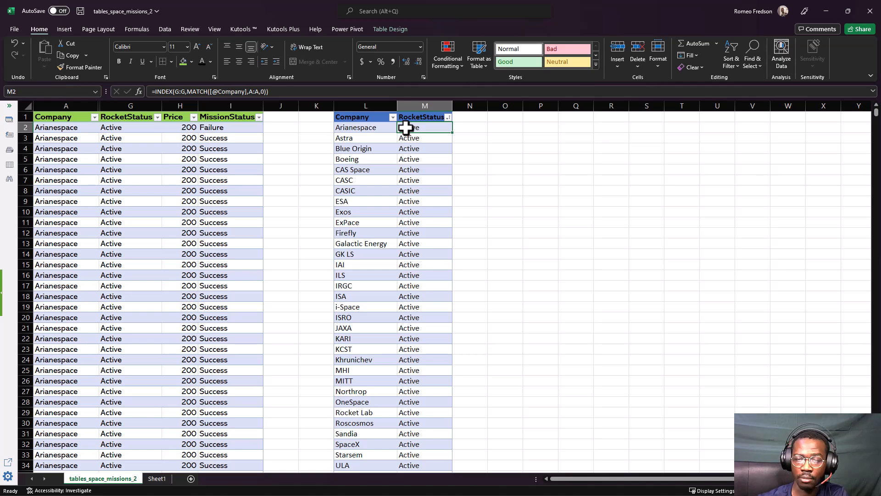
key("ctrl+Down")
scroll(387, 204, "down", 1)
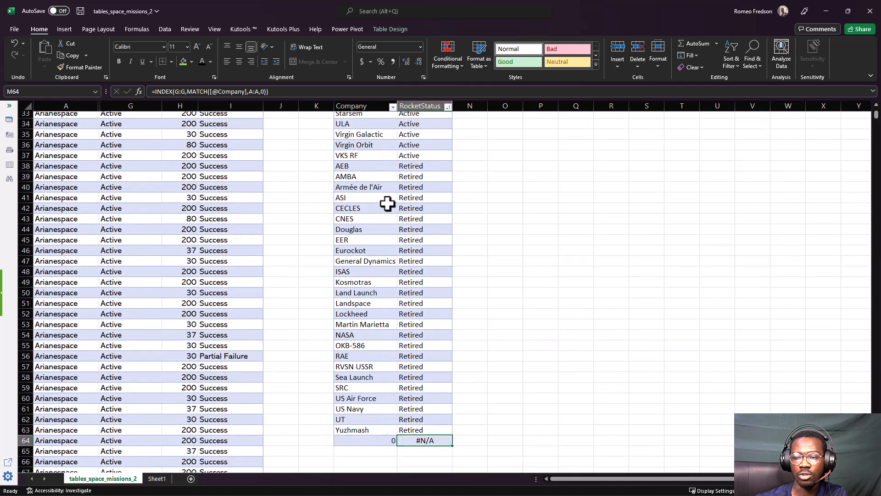
scroll(387, 204, "down", 1)
scroll(391, 354, "down", 1)
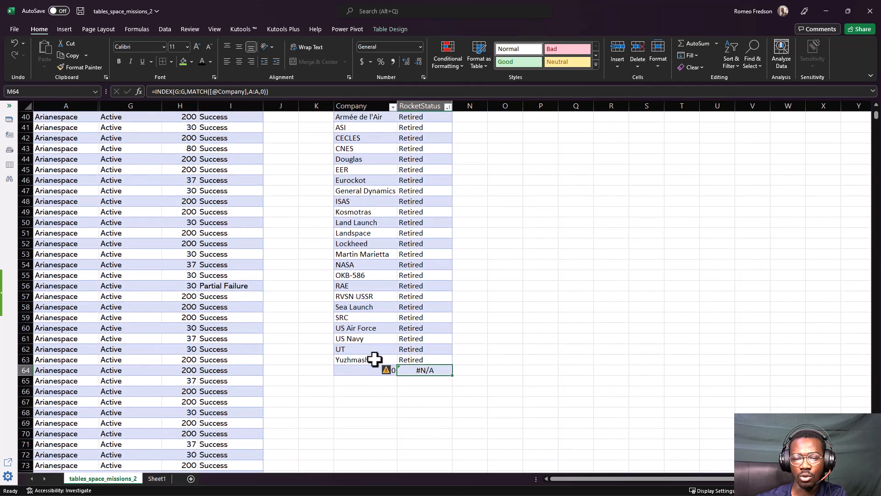
left_click_drag(370, 370, 402, 370)
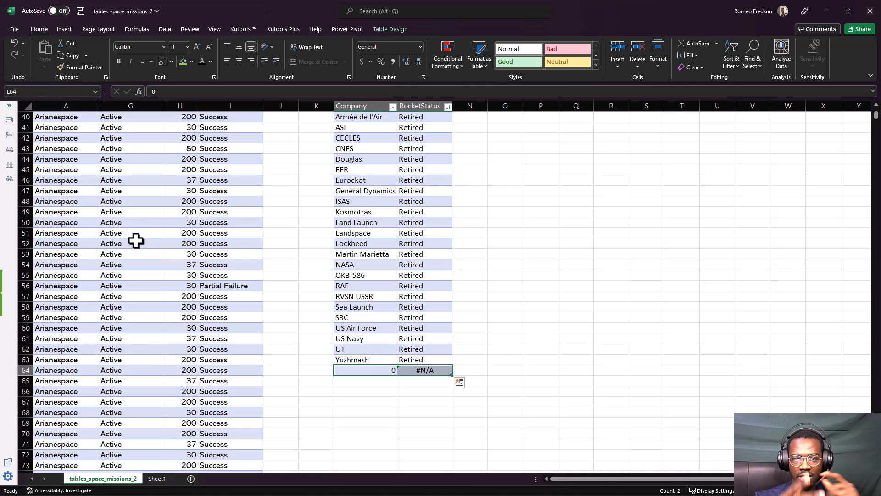
right_click(367, 369)
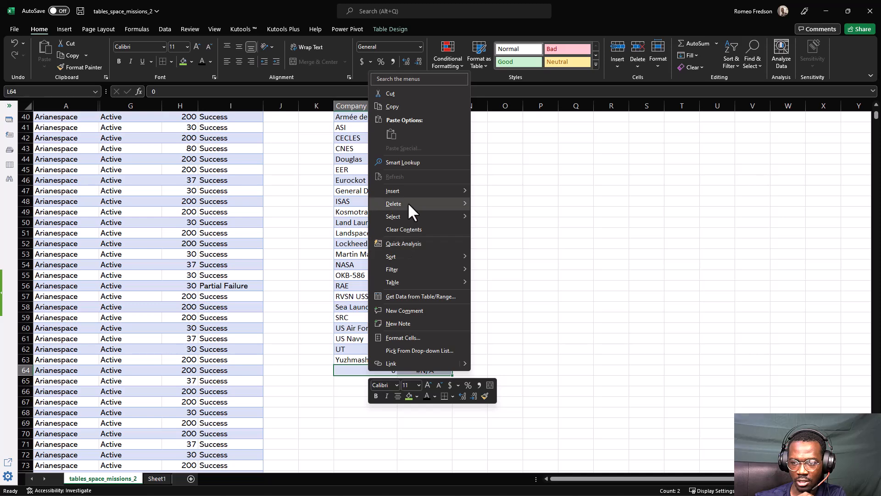
mouse_move(407, 202)
left_click(486, 221)
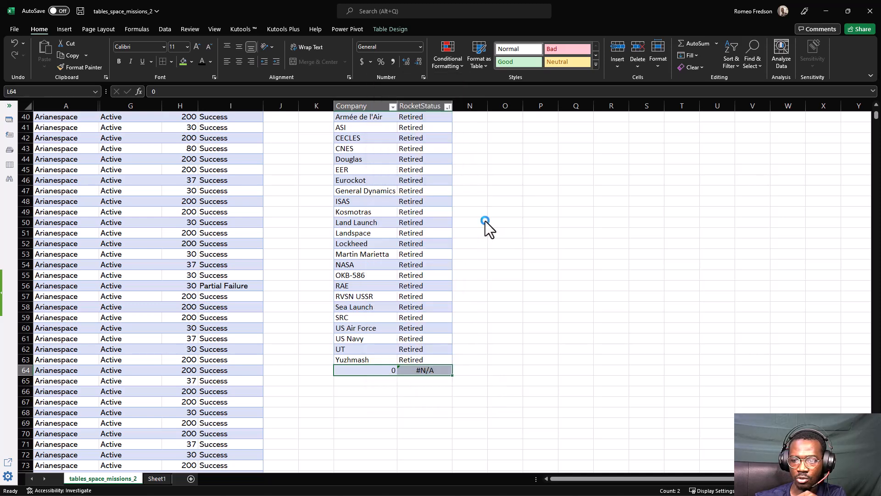
left_click(485, 234)
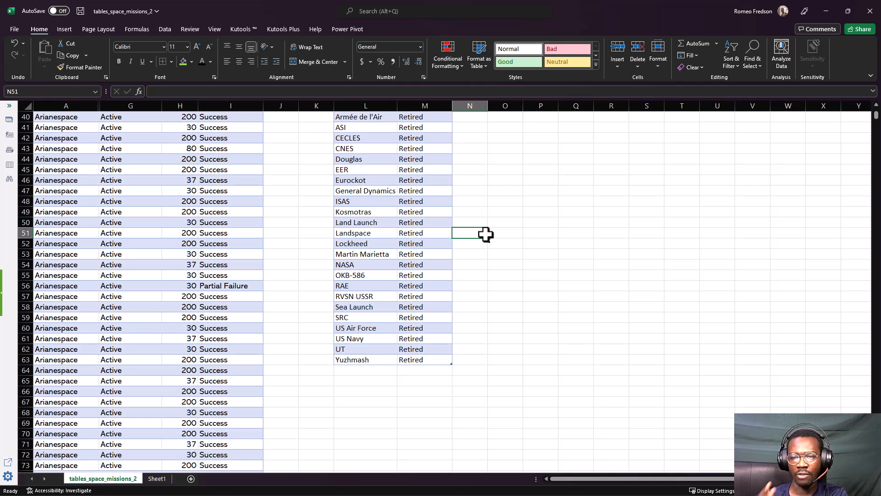
Add a Price column to the company table by entering the header Price in N1
left_click(407, 285)
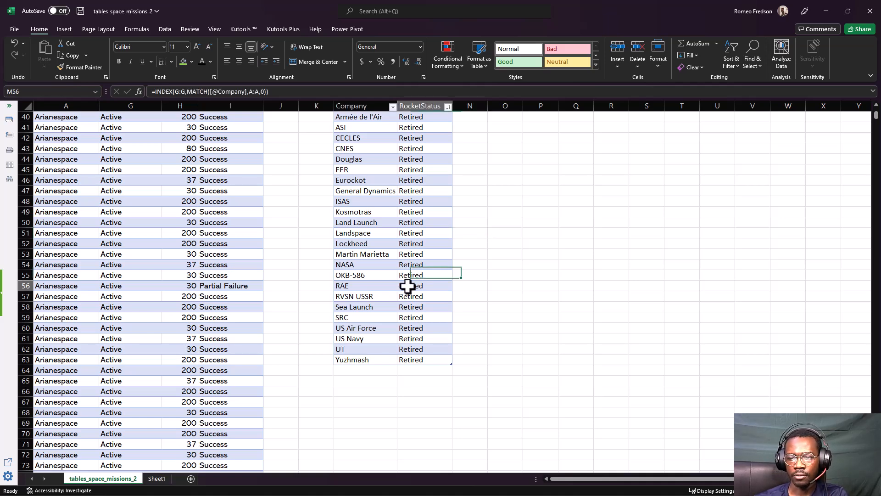
key("ctrl+Up")
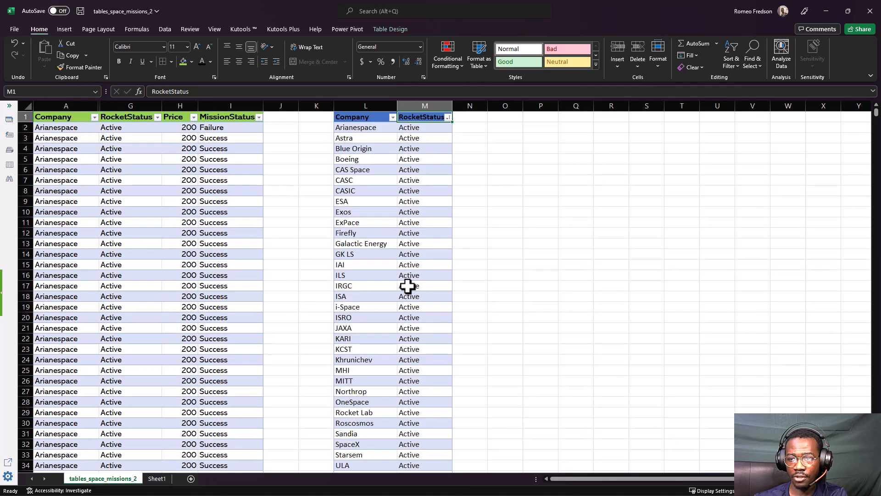
key("Down")
key("Up")
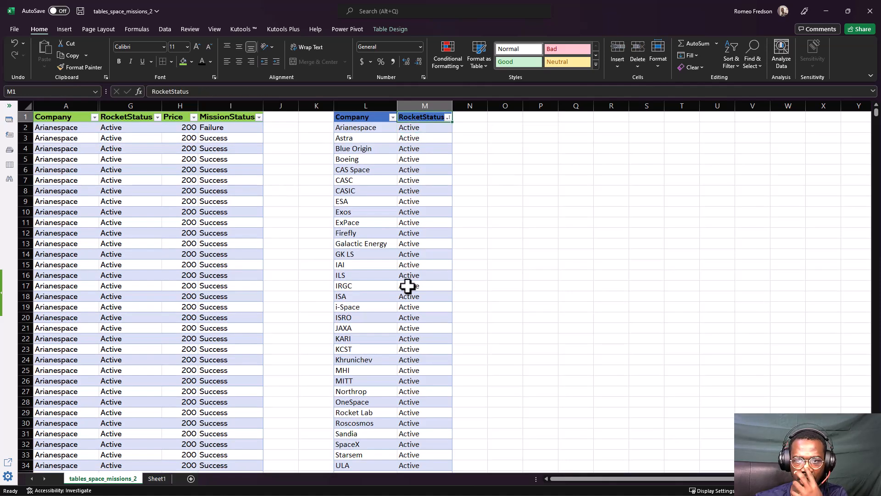
key("Right")
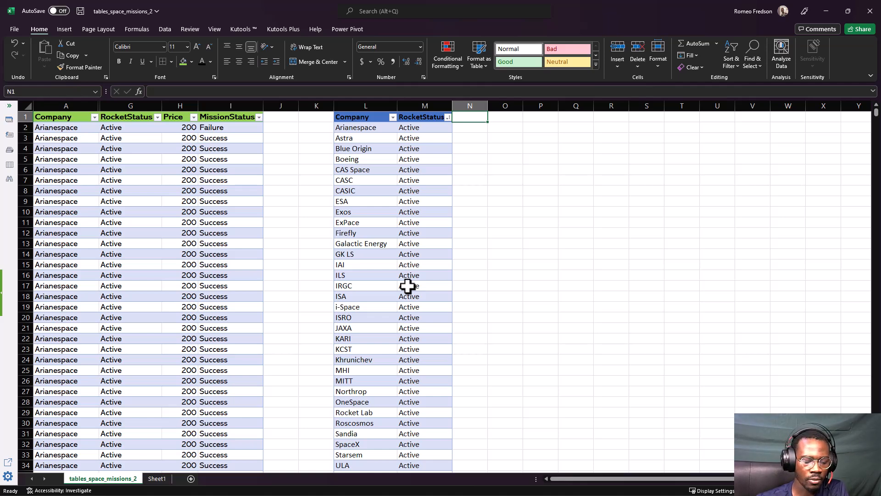
type("pRIC")
key("BackSpace")
key("BackSpace")
key("BackSpace")
key("BackSpace")
key("BackSpace")
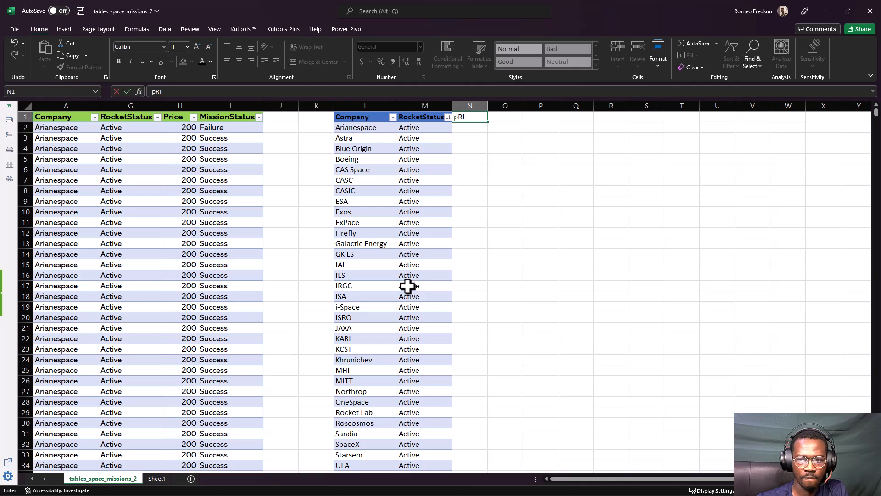
type("Price")
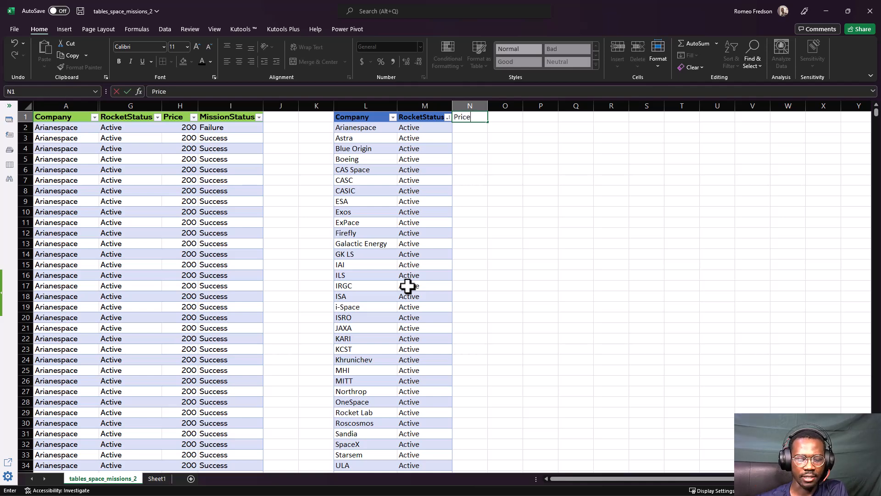
key("Return")
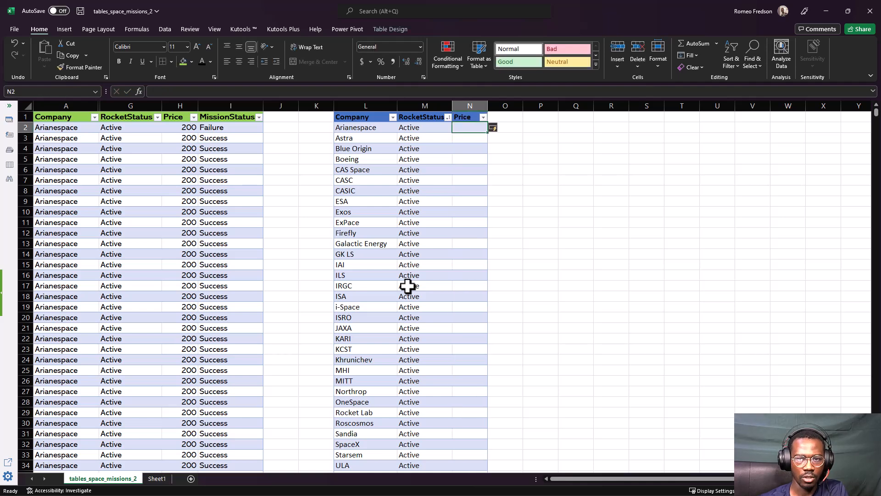
Add a MissionStatus column to the company table with the header MissionStatus in O1
key("Up")
key("Right")
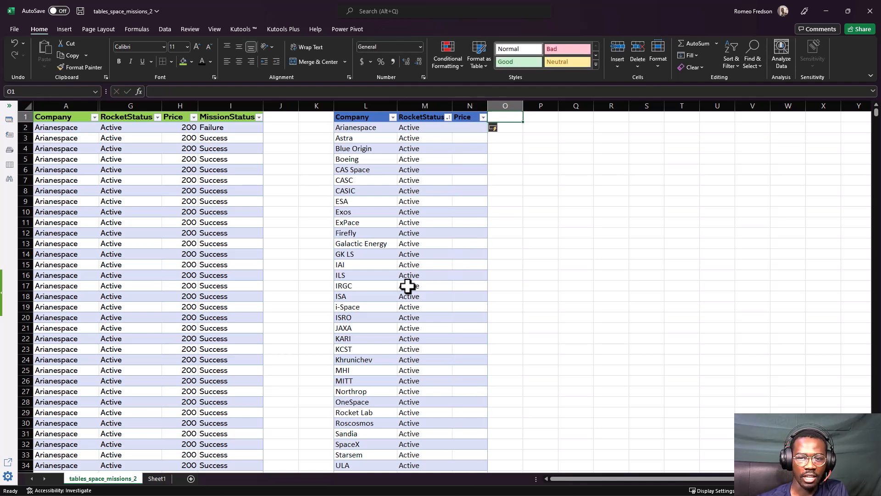
type("MissionStatus")
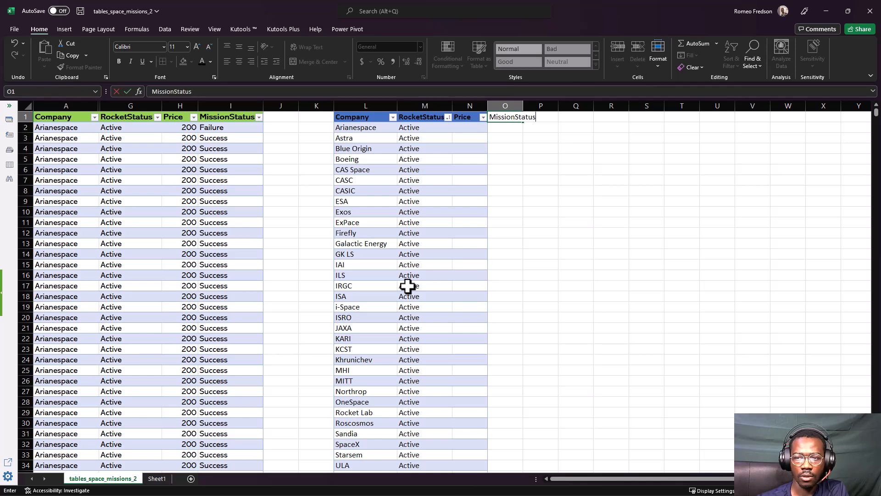
key("Return")
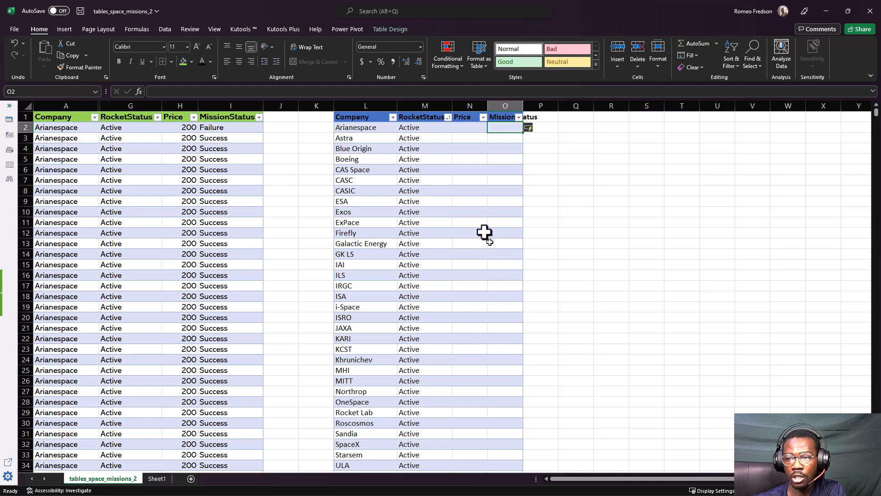
left_click(468, 129)
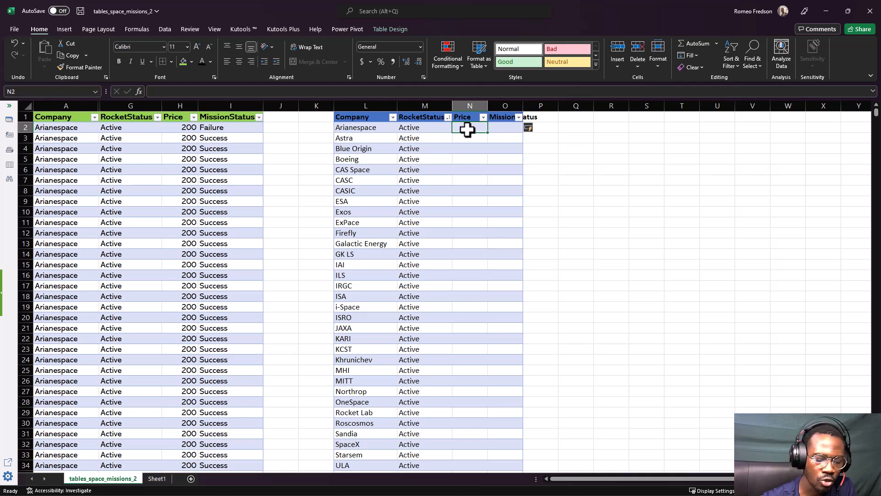
type("=")
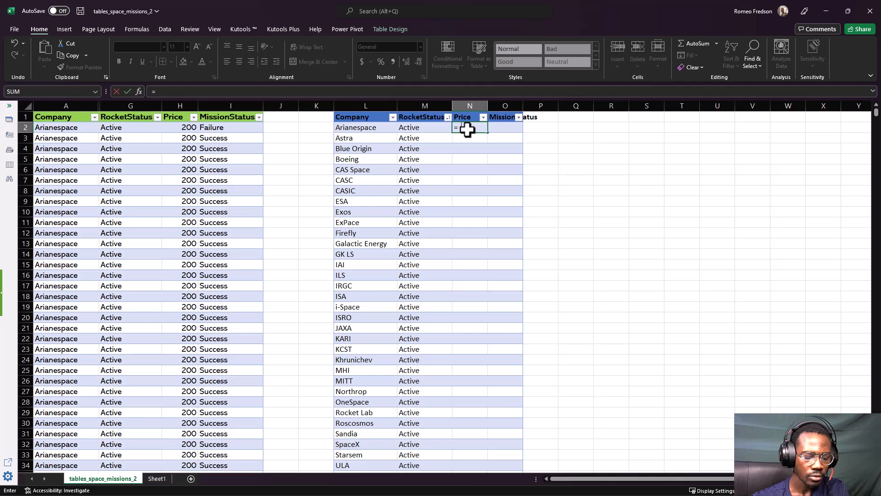
type("sum")
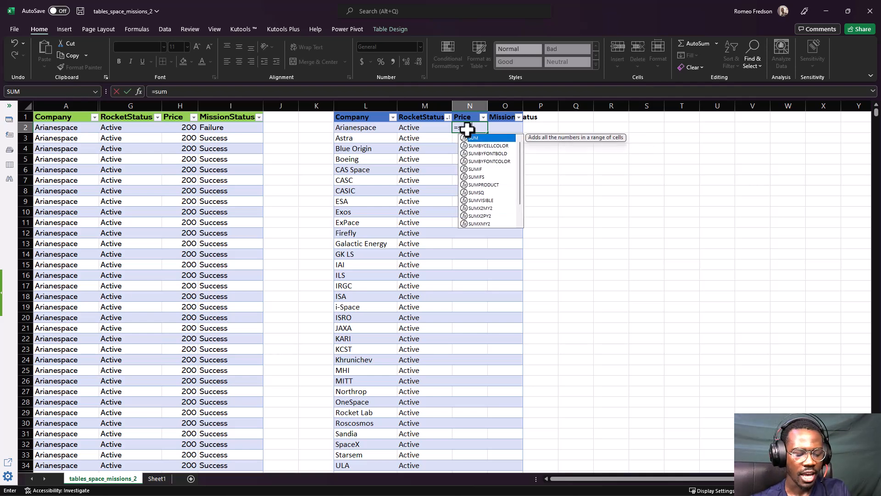
type("if")
key("Tab")
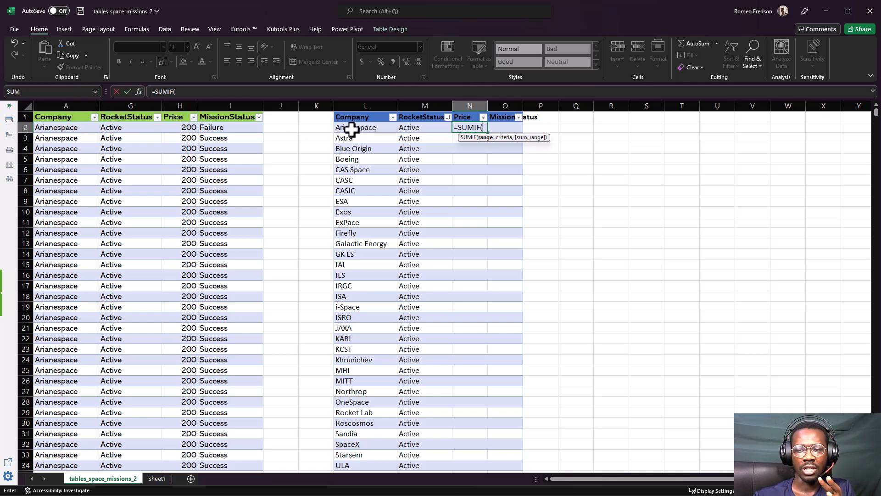
left_click(60, 99)
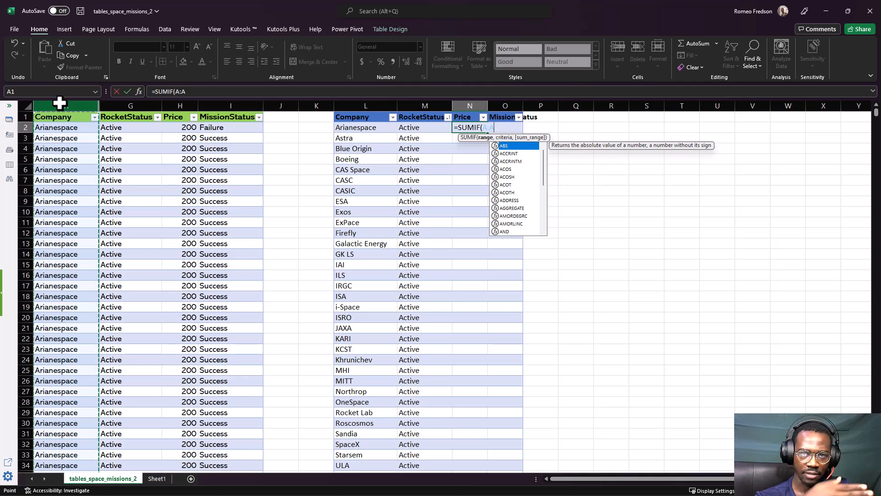
type(",")
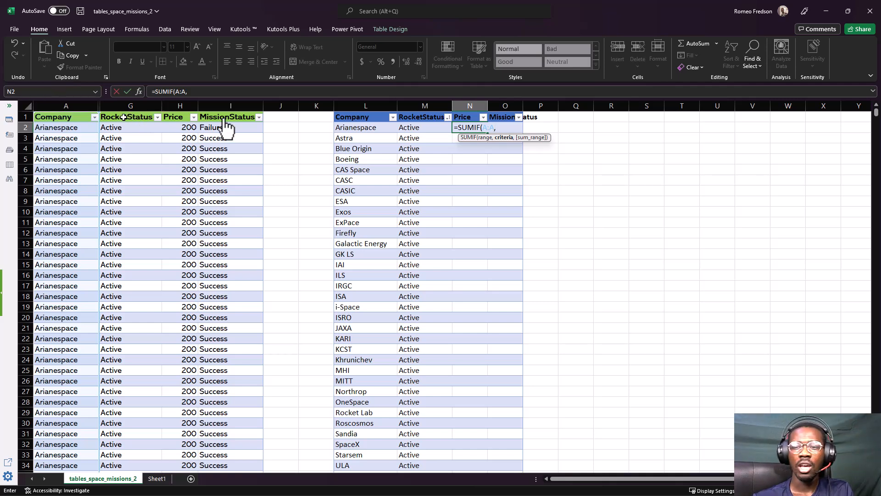
left_click(355, 126)
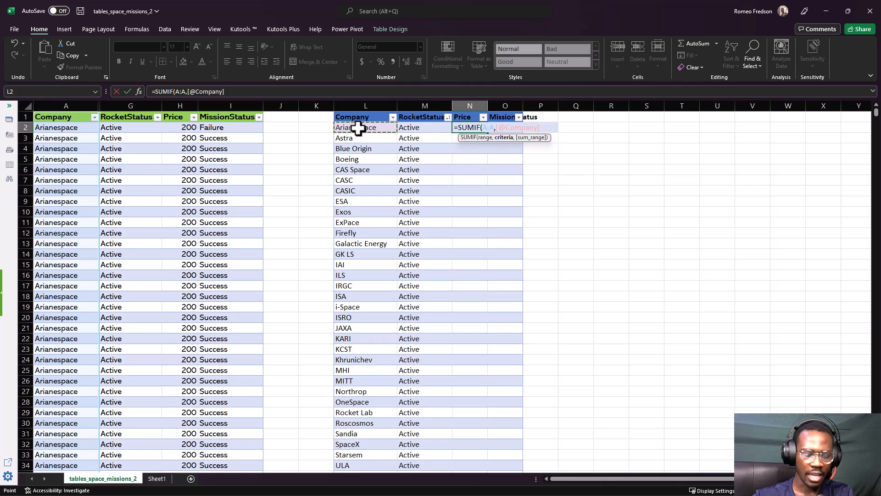
type(",")
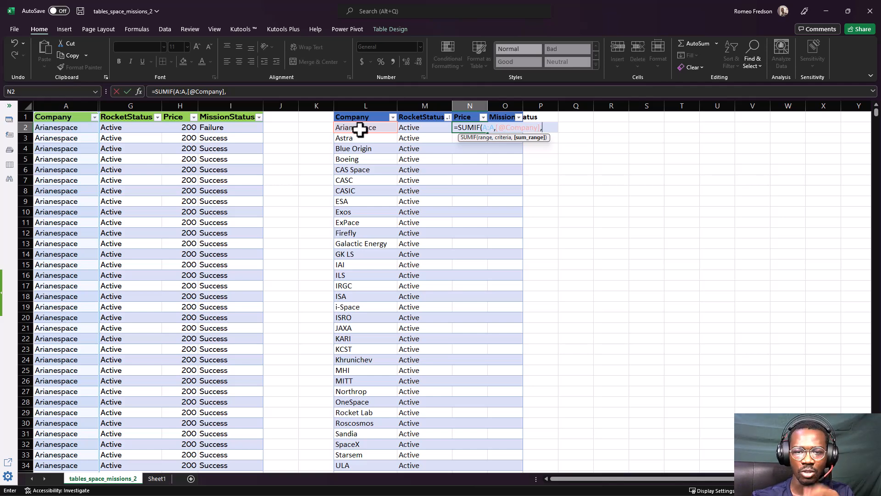
left_click(192, 107)
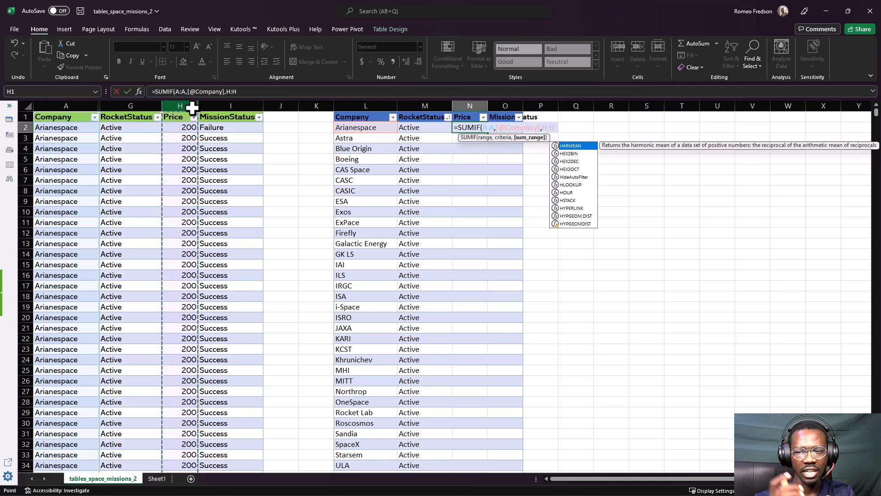
type(")")
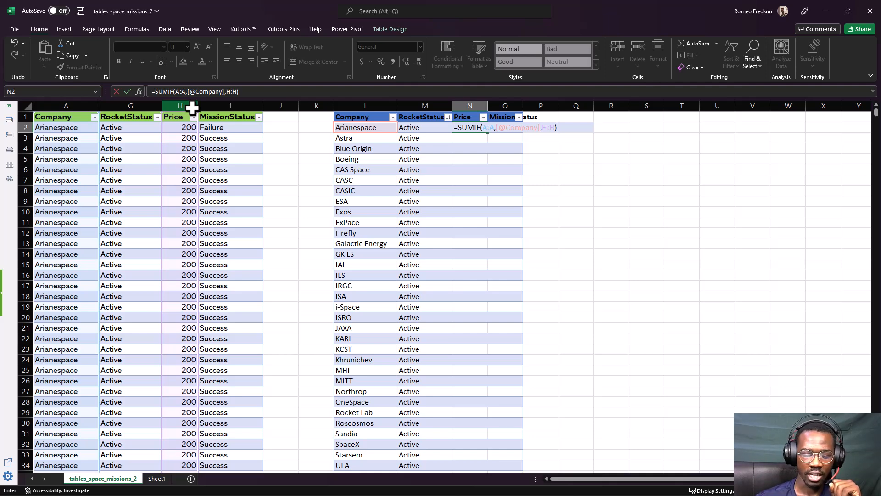
key("Return")
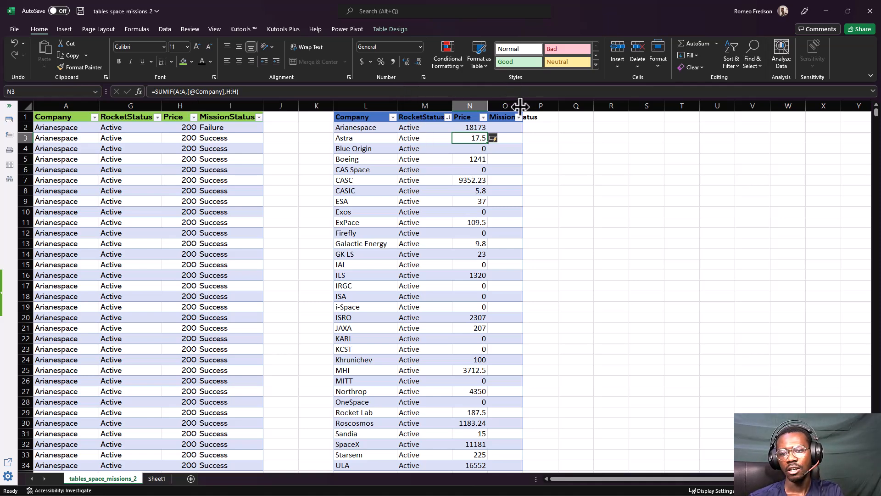
Widen the company table's MissionStatus column to fit its header and select cell O2
left_click_drag(517, 103, 539, 106)
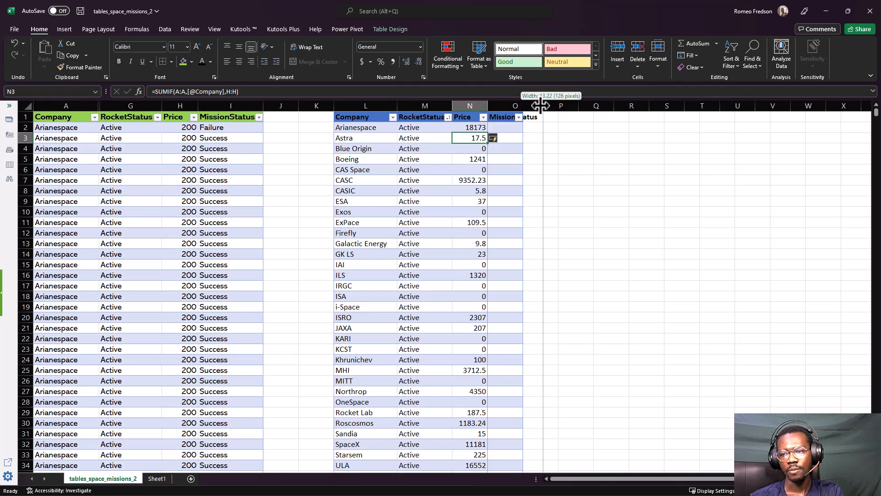
left_click(509, 128)
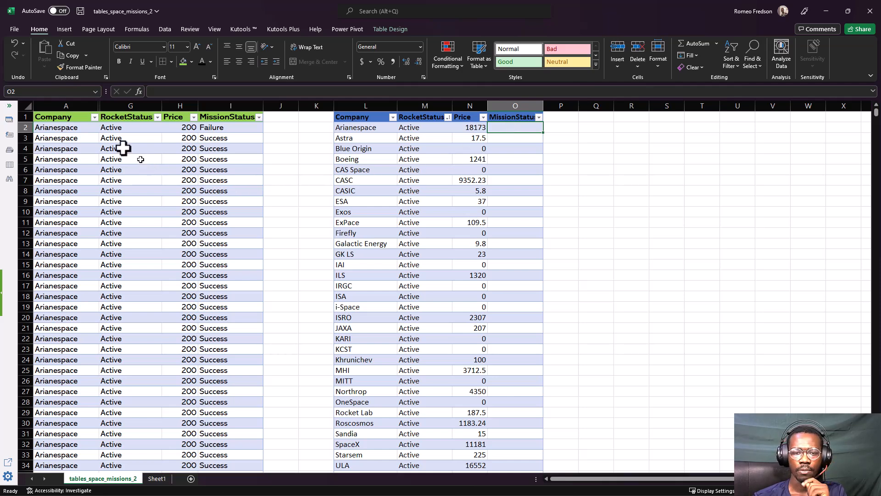
Filter the source table's Company column to show only Arianespace
left_click(95, 117)
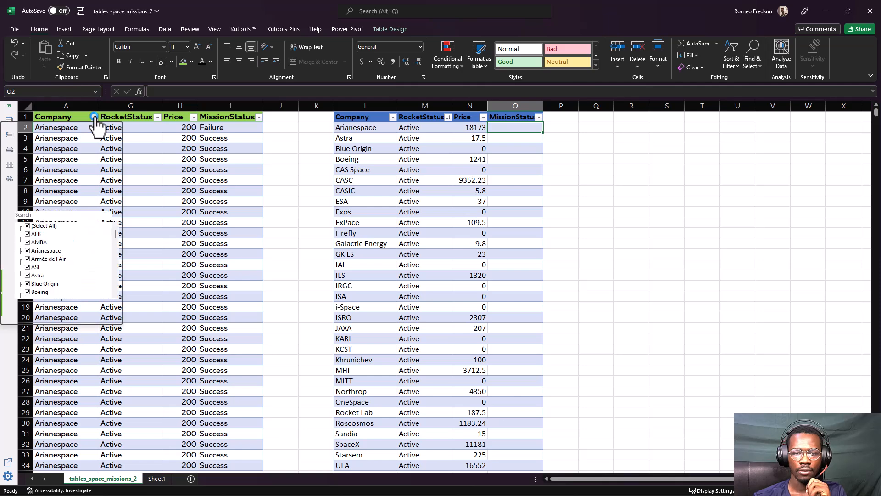
left_click(43, 225)
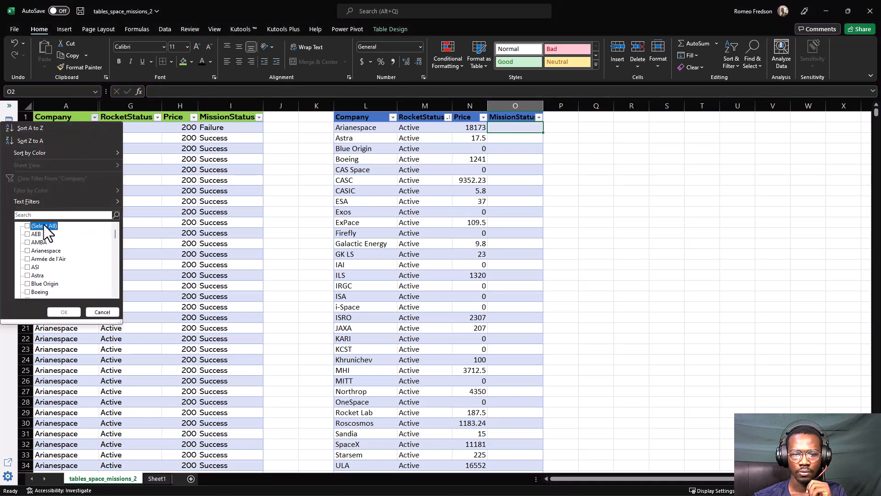
left_click(37, 250)
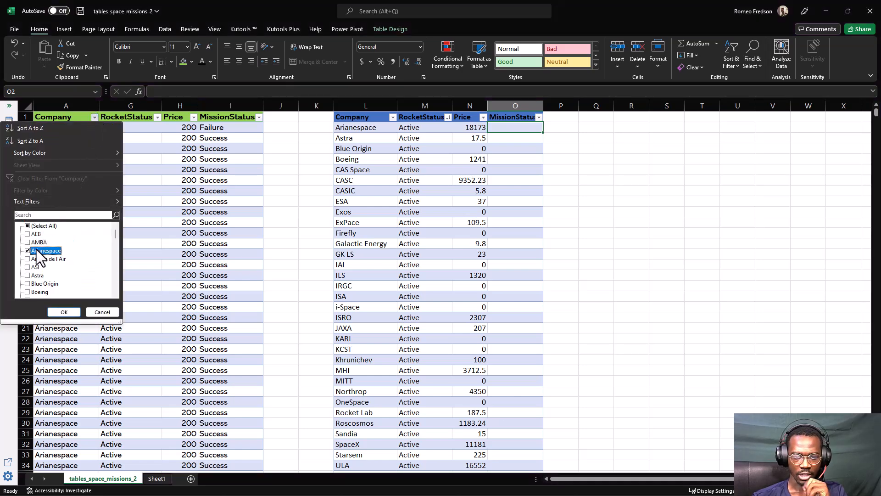
left_click(61, 311)
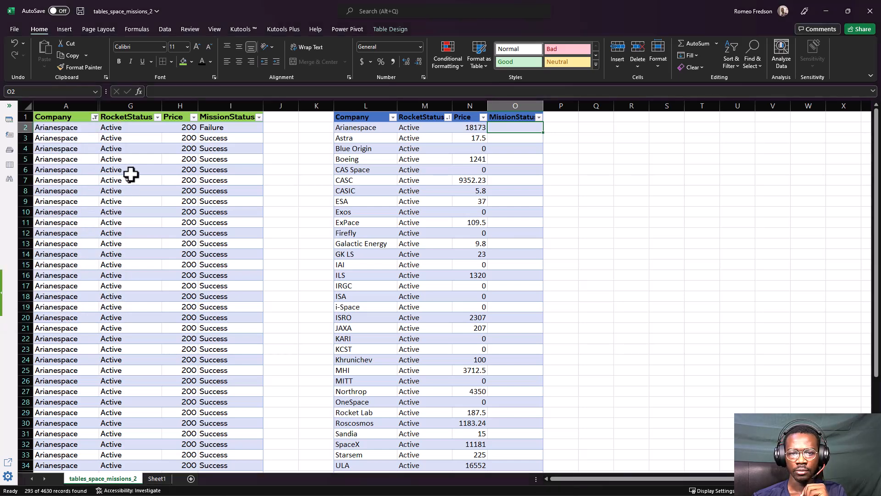
Look through the filtered Arianespace rows down to the last one and check the RocketStatus values available in the column's filter
left_click(75, 139)
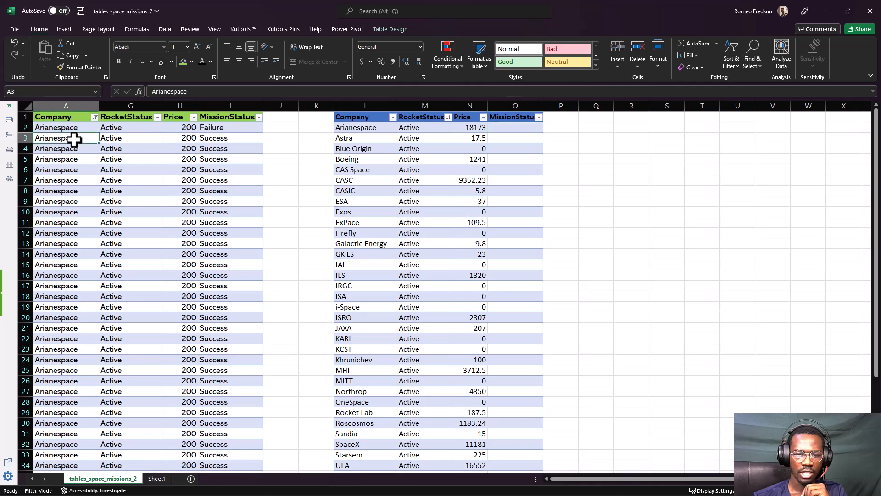
key("ctrl+Down")
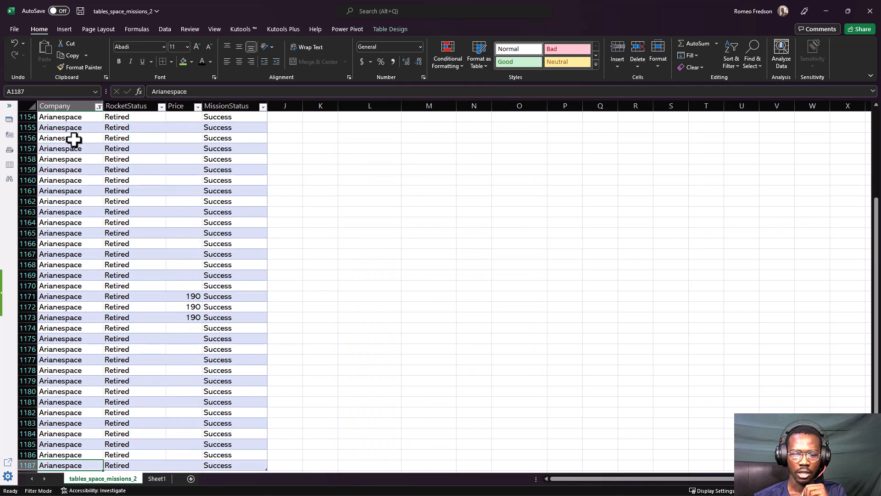
key("ctrl+Up")
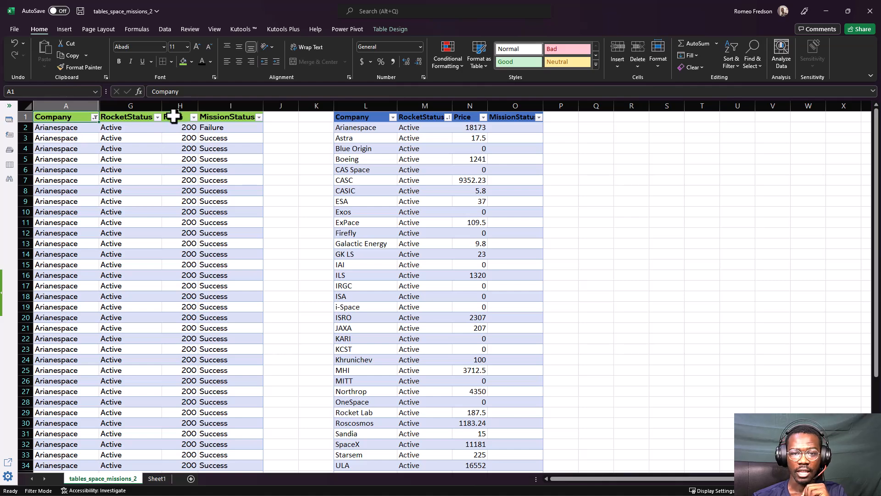
left_click(158, 117)
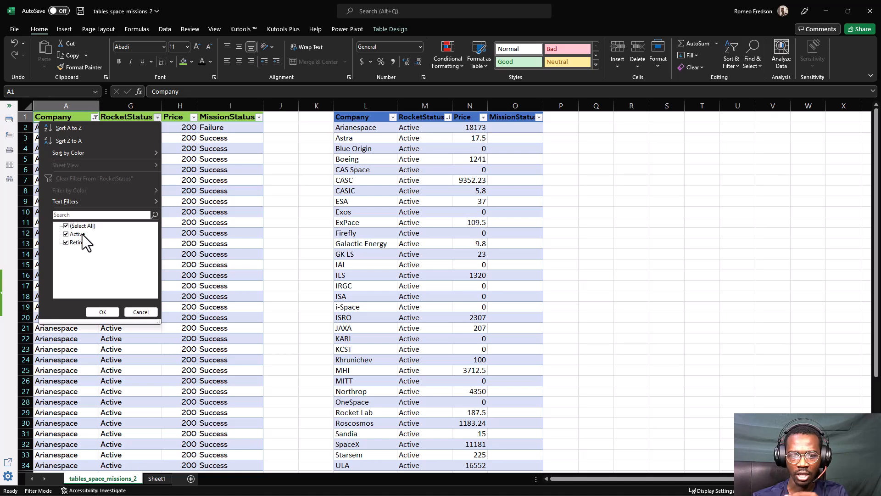
left_click(137, 312)
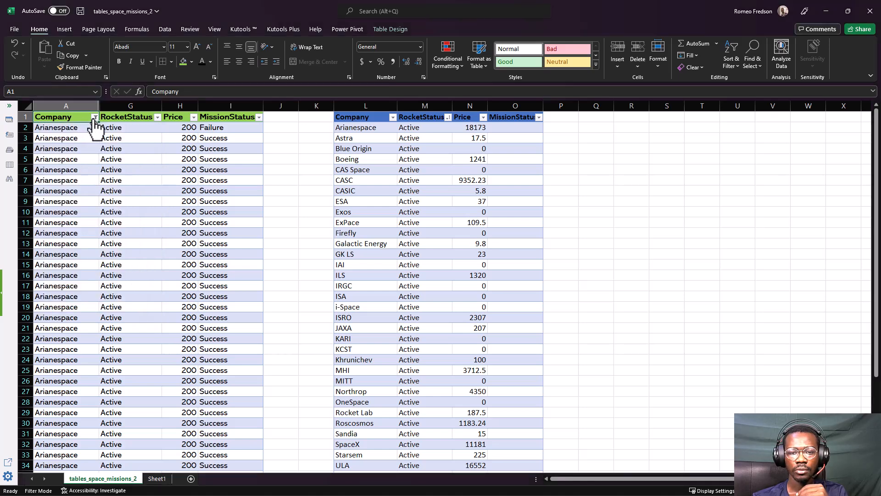
Clear the Company filter from the source table
left_click(94, 118)
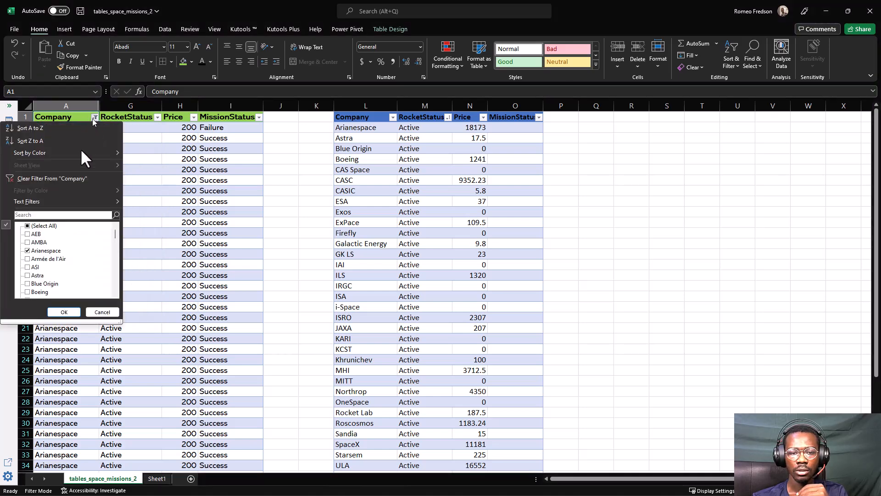
left_click(34, 226)
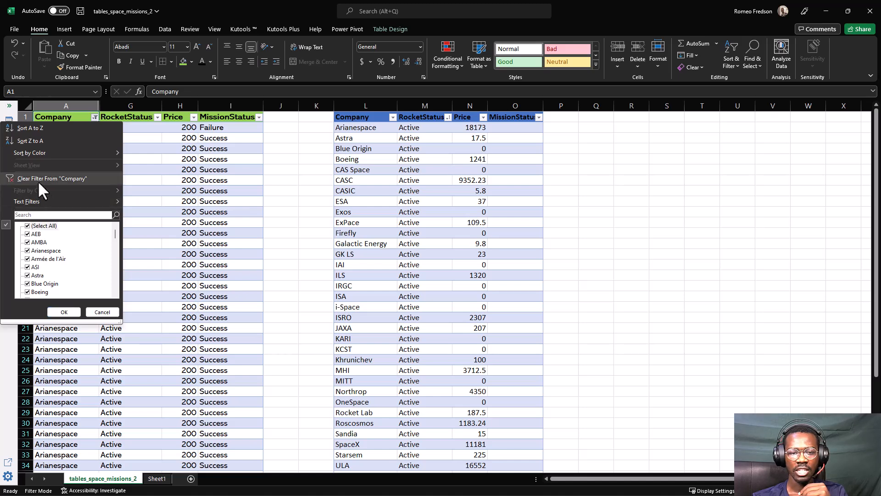
left_click(21, 178)
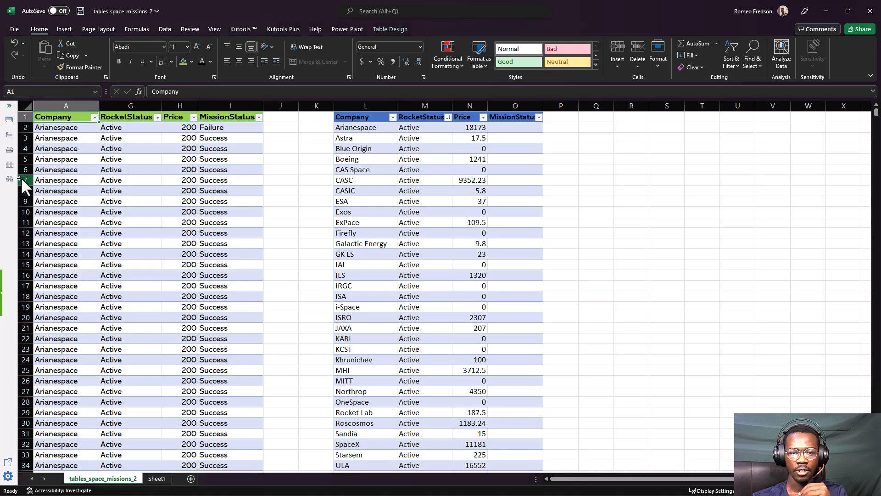
Delete column O with the MissionStatus header from the company table
left_click(389, 164)
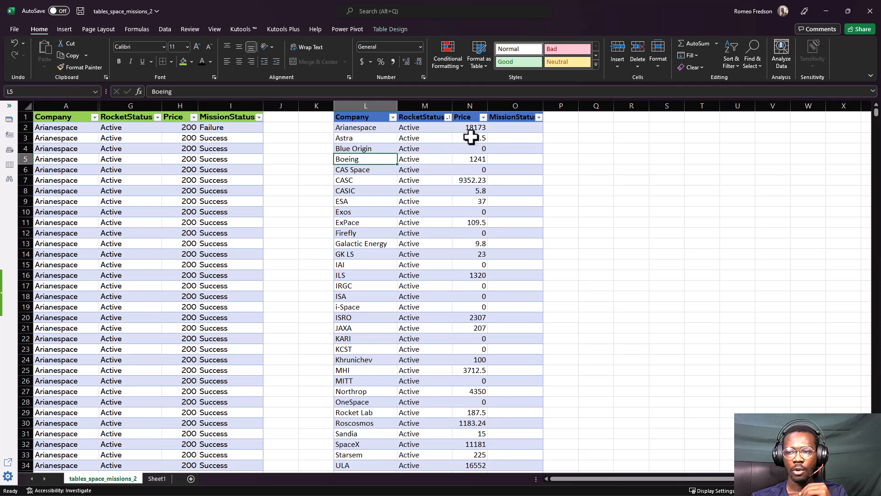
left_click(497, 130)
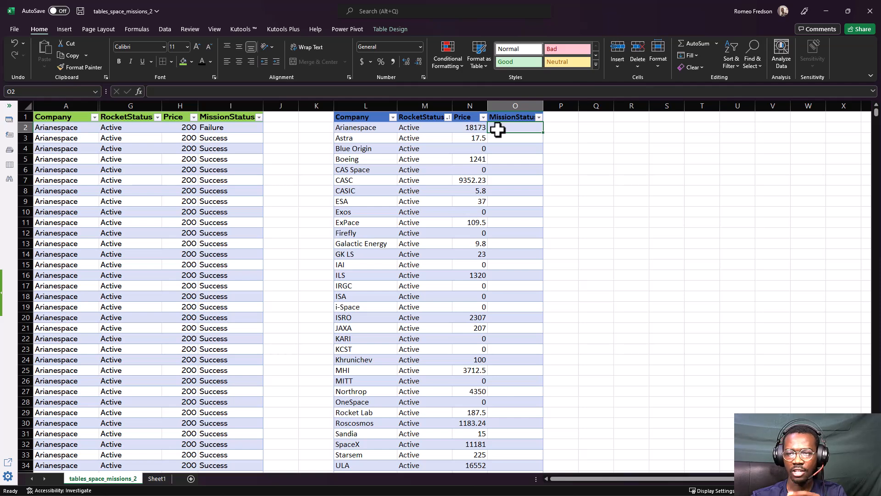
left_click(501, 103)
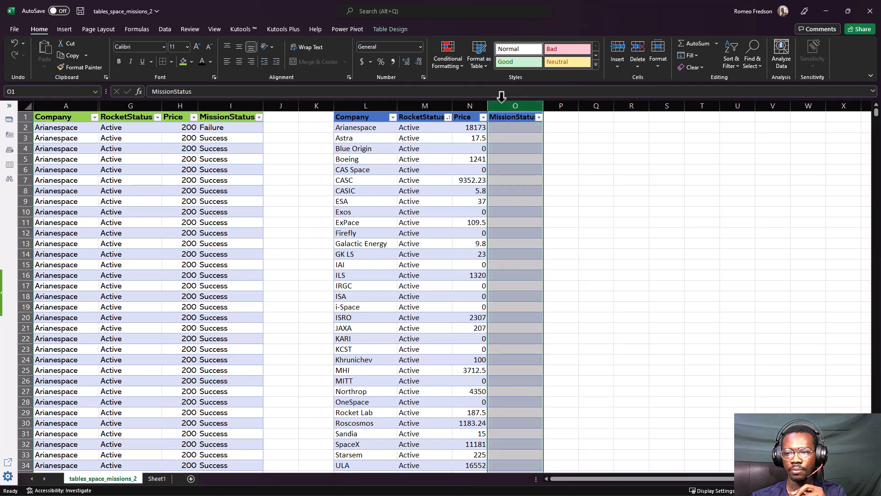
right_click(502, 103)
left_click(534, 207)
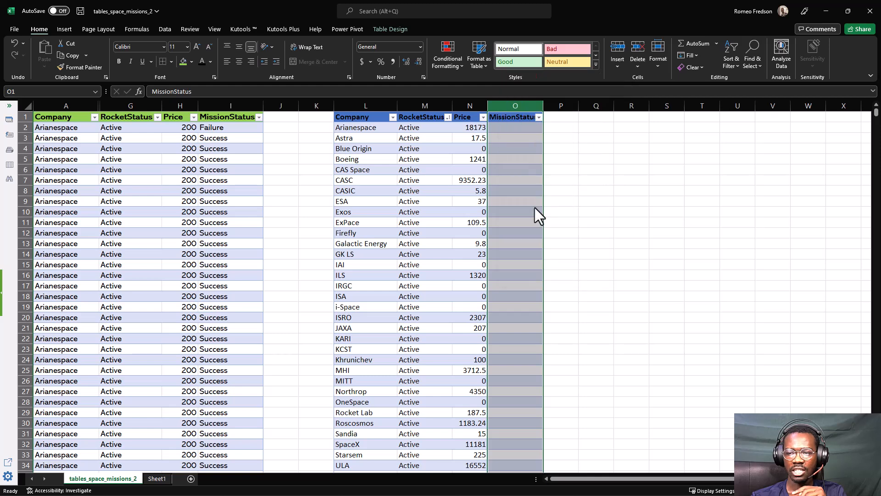
left_click(526, 210)
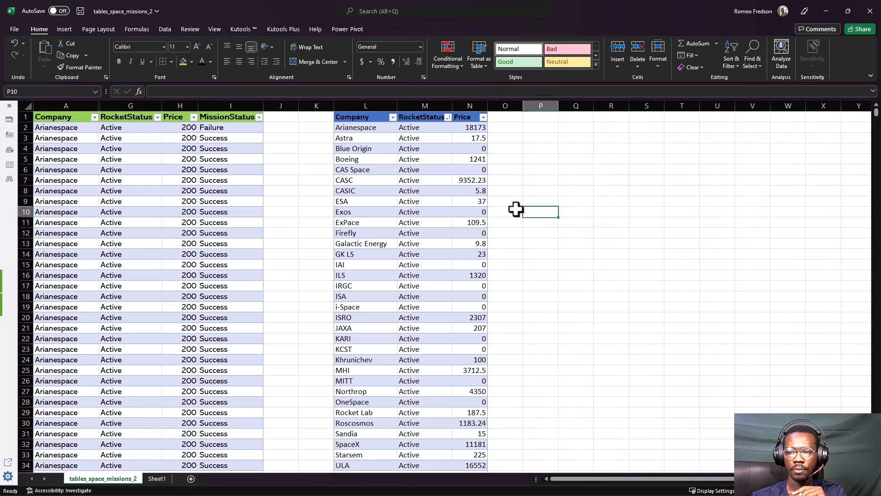
left_click(516, 209)
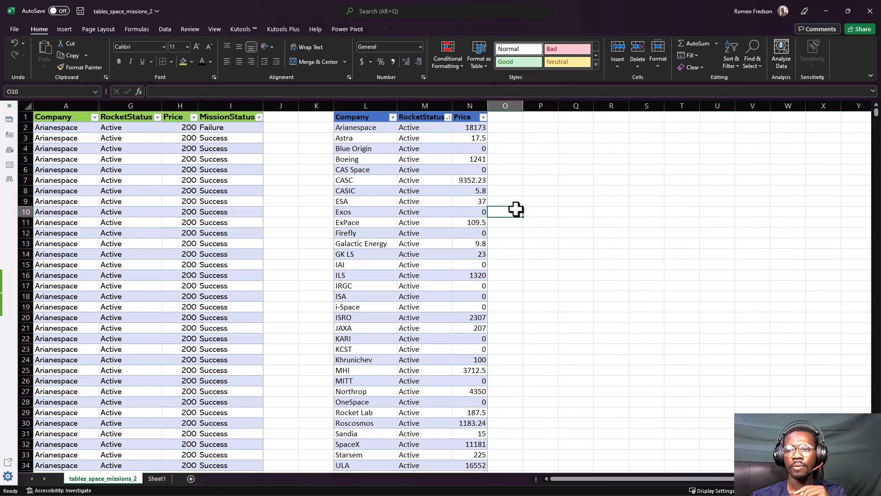
Rename the company summary table that starts in cell L1 as SummaryData
left_click(372, 116)
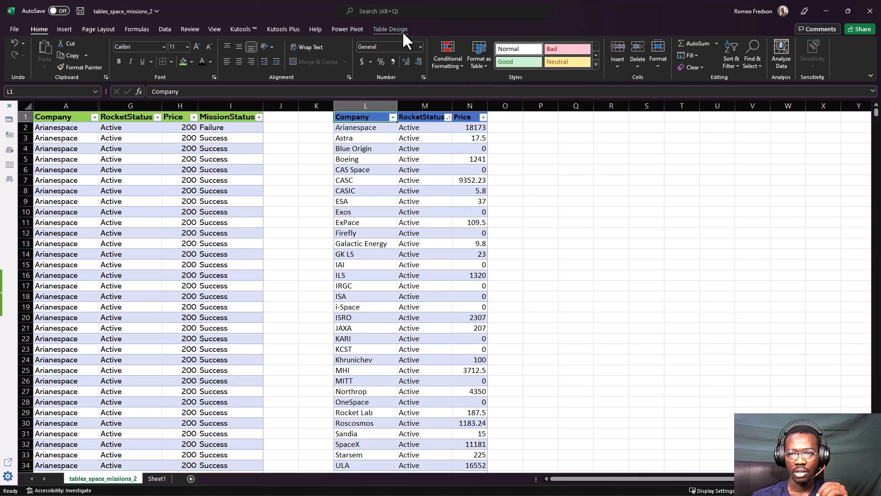
left_click(396, 29)
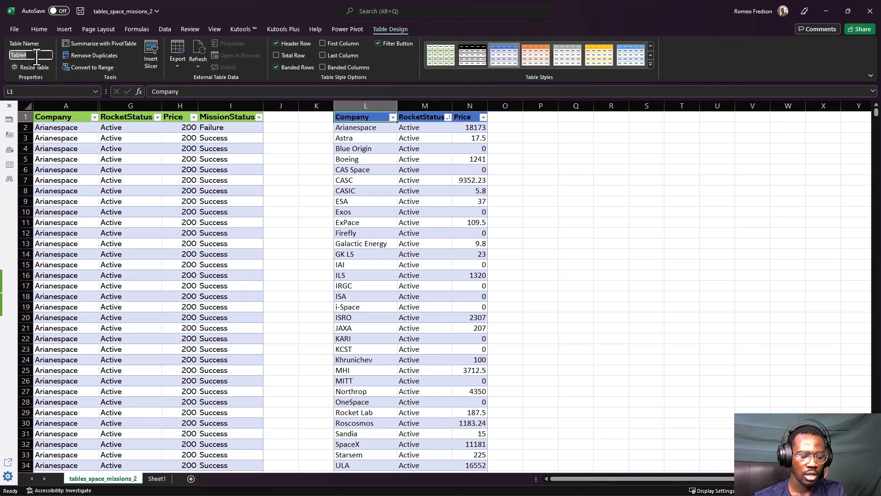
type("R")
key("BackSpace")
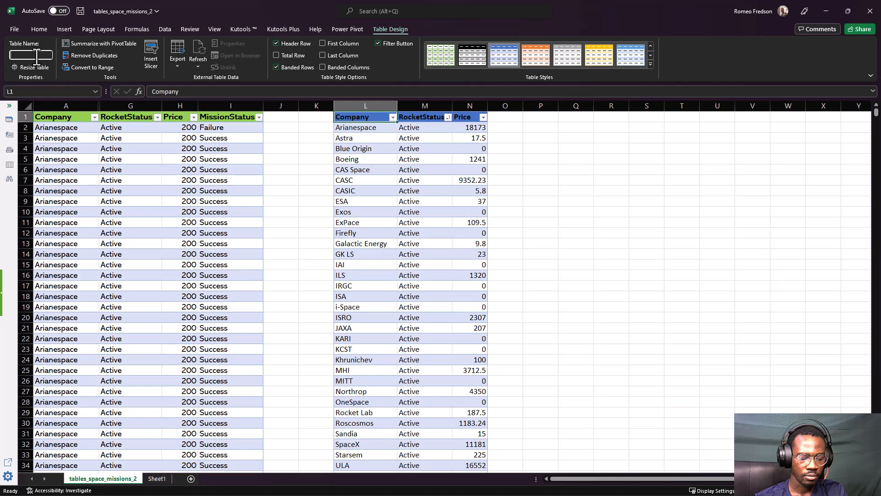
type("Suammr")
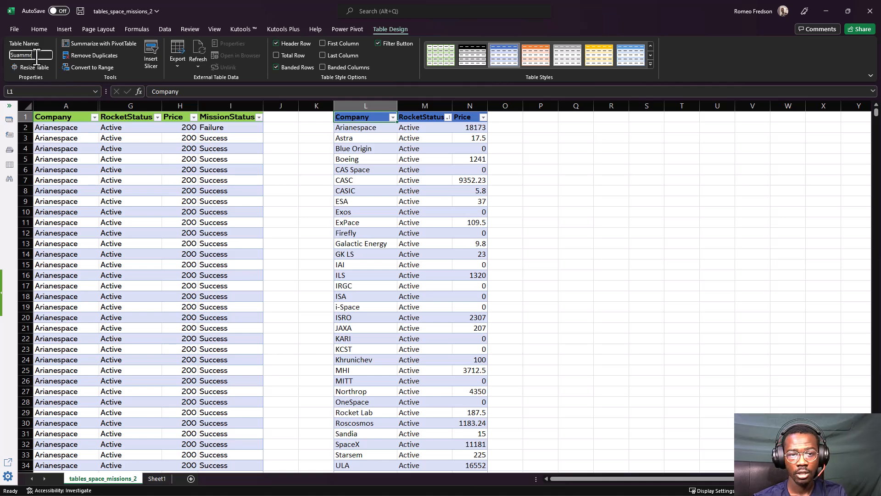
key("BackSpace")
key("BackSpace")
key("BackSpace")
key("BackSpace")
key("BackSpace")
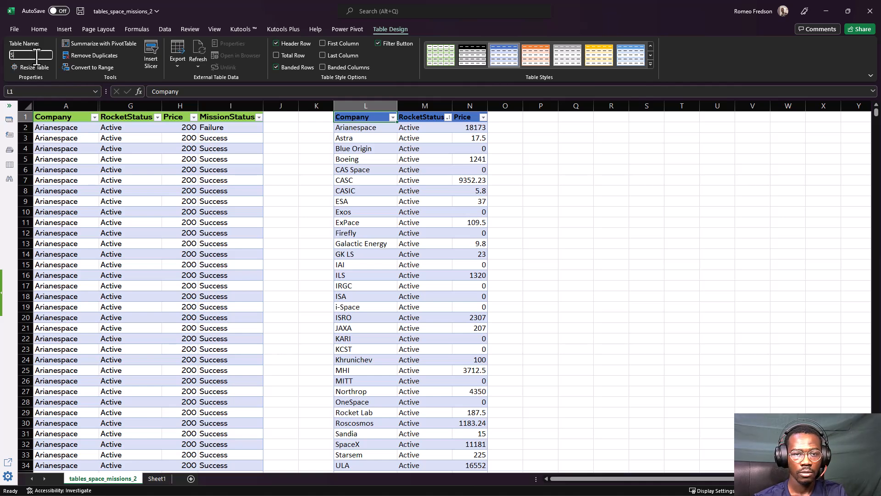
type("ummary")
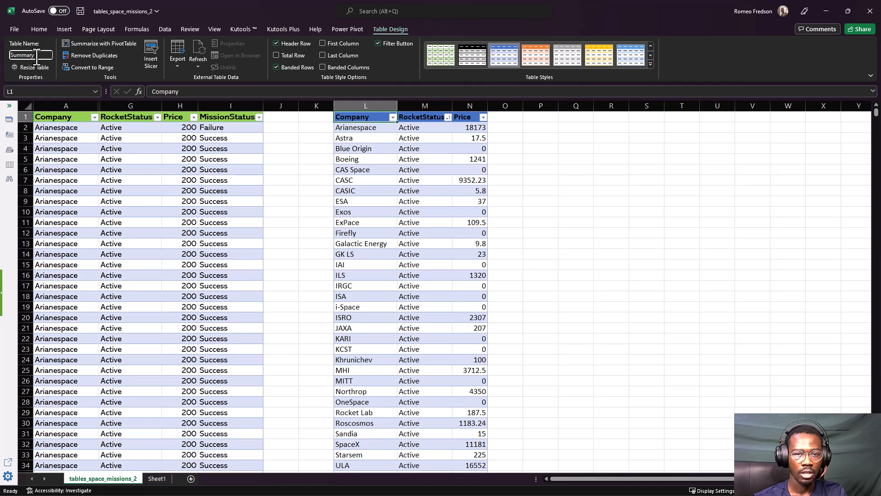
type("Tata")
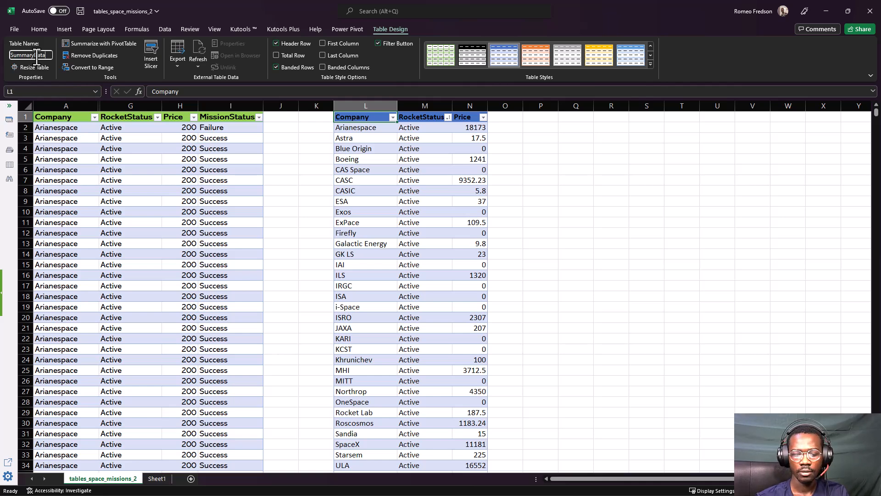
key("Return")
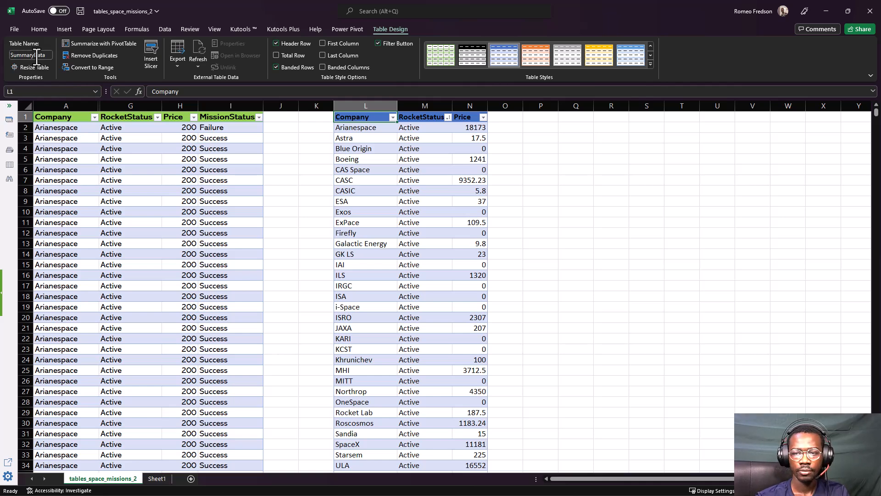
left_click(440, 191)
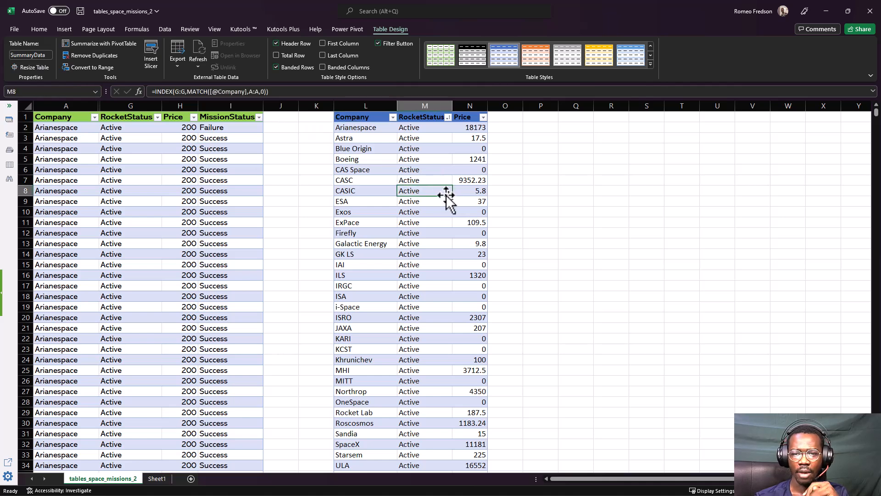
left_click(90, 141)
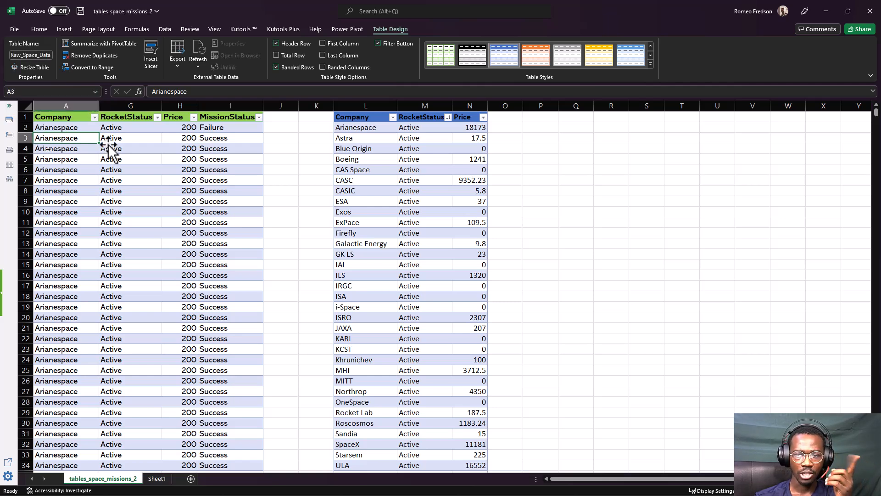
left_click(363, 137)
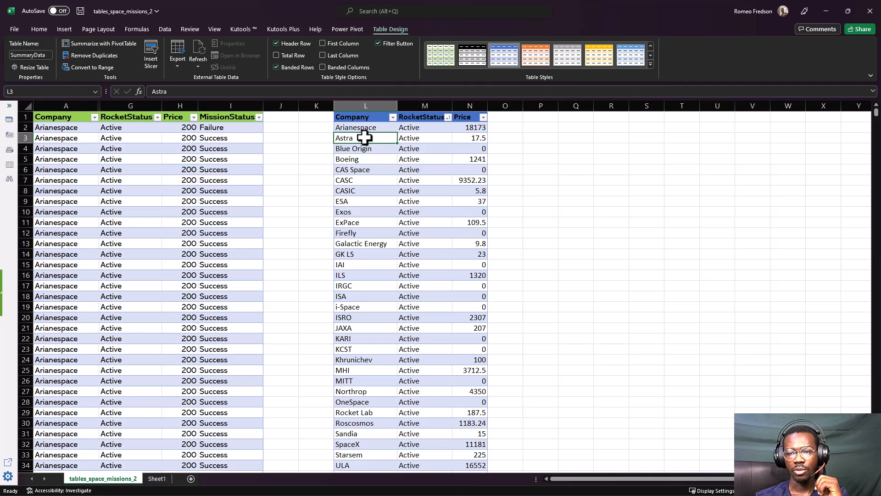
left_click(366, 159)
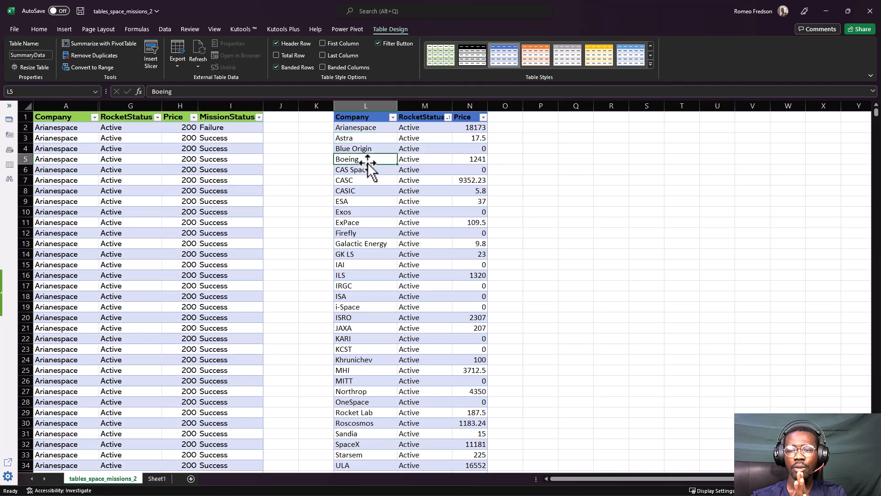